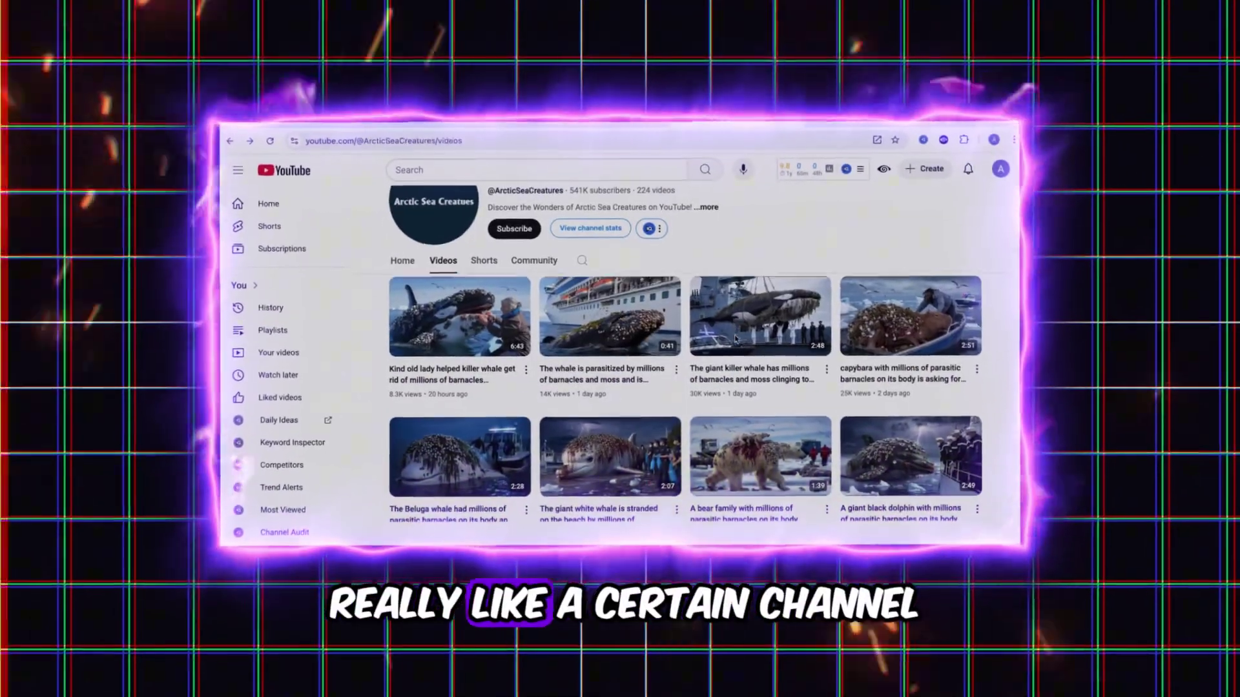
# Step: Draft 'i want to create a similar channel like this.' with the ArcticSeaCreatures videos link
pyautogui.scroll(-3, 739, 352)
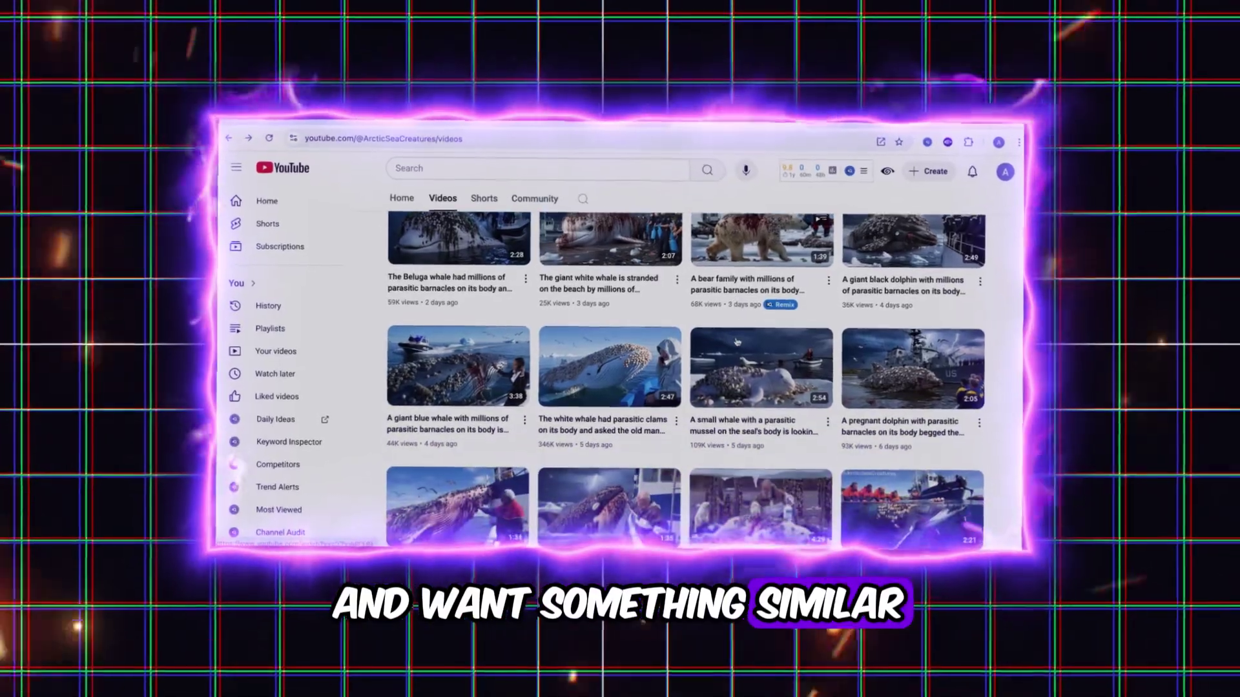
pyautogui.scroll(-5, 735, 345)
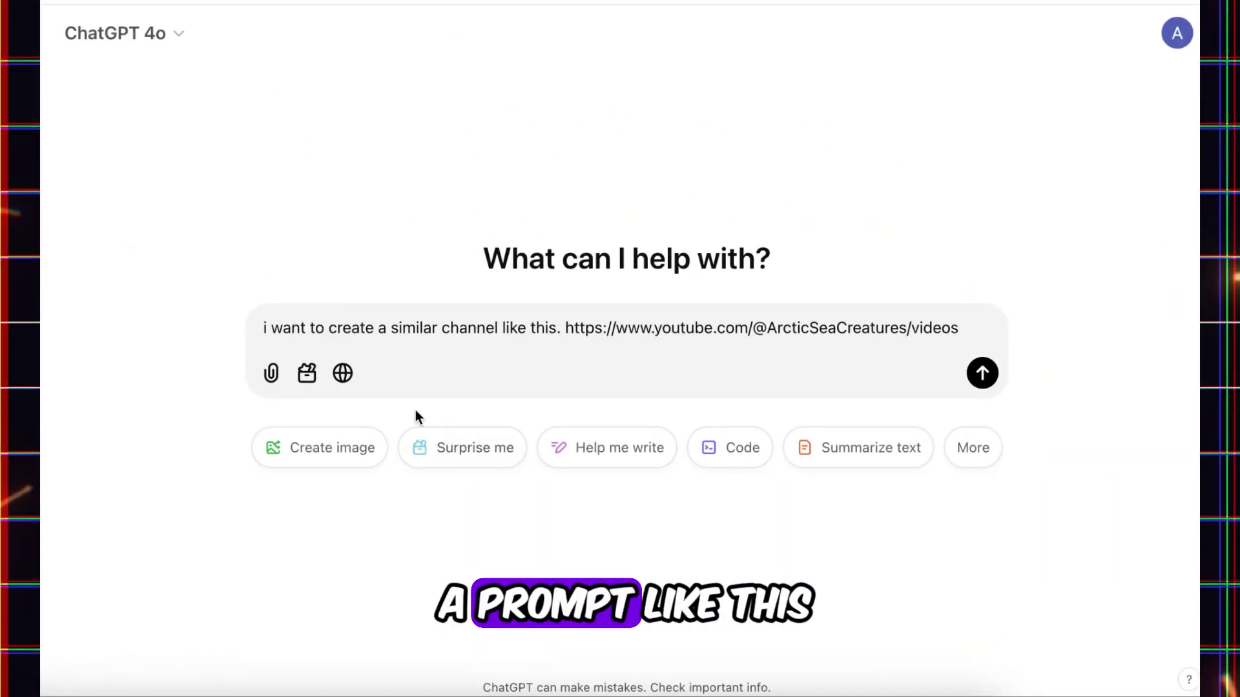
# Step: Send the similar-channel request, then ask for 'content ideas' and review the ten categories
pyautogui.click(983, 378)
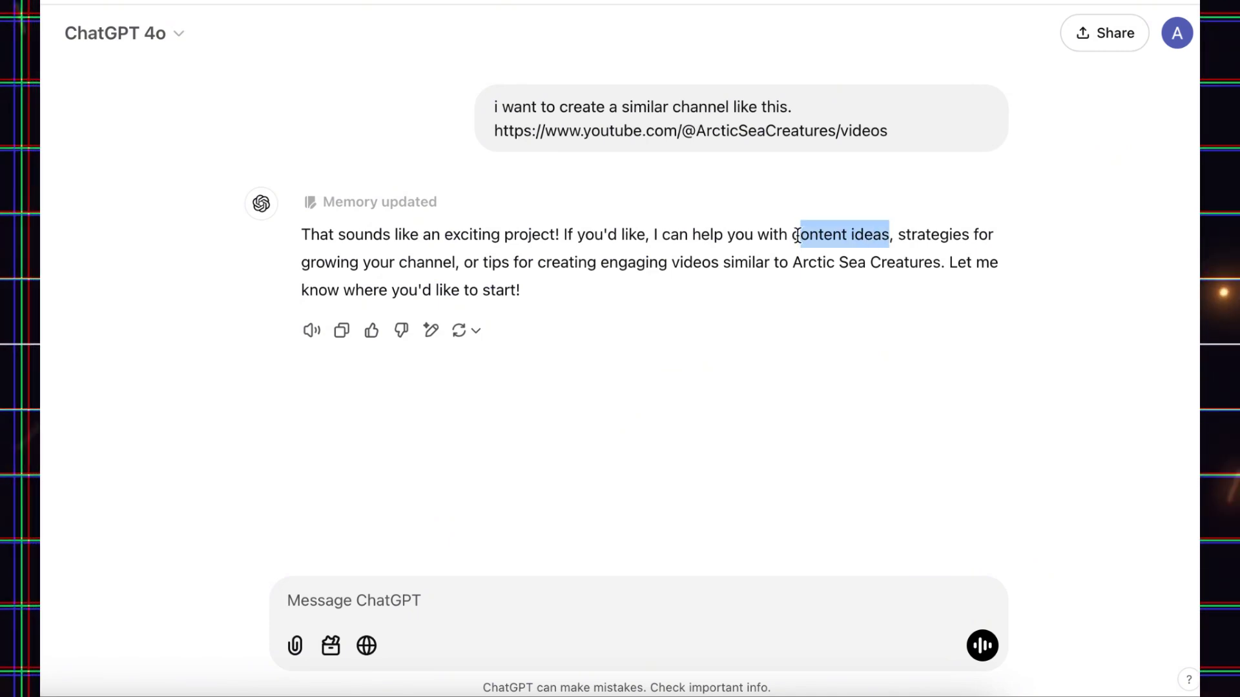
pyautogui.write('content ideas')
pyautogui.press('Return')
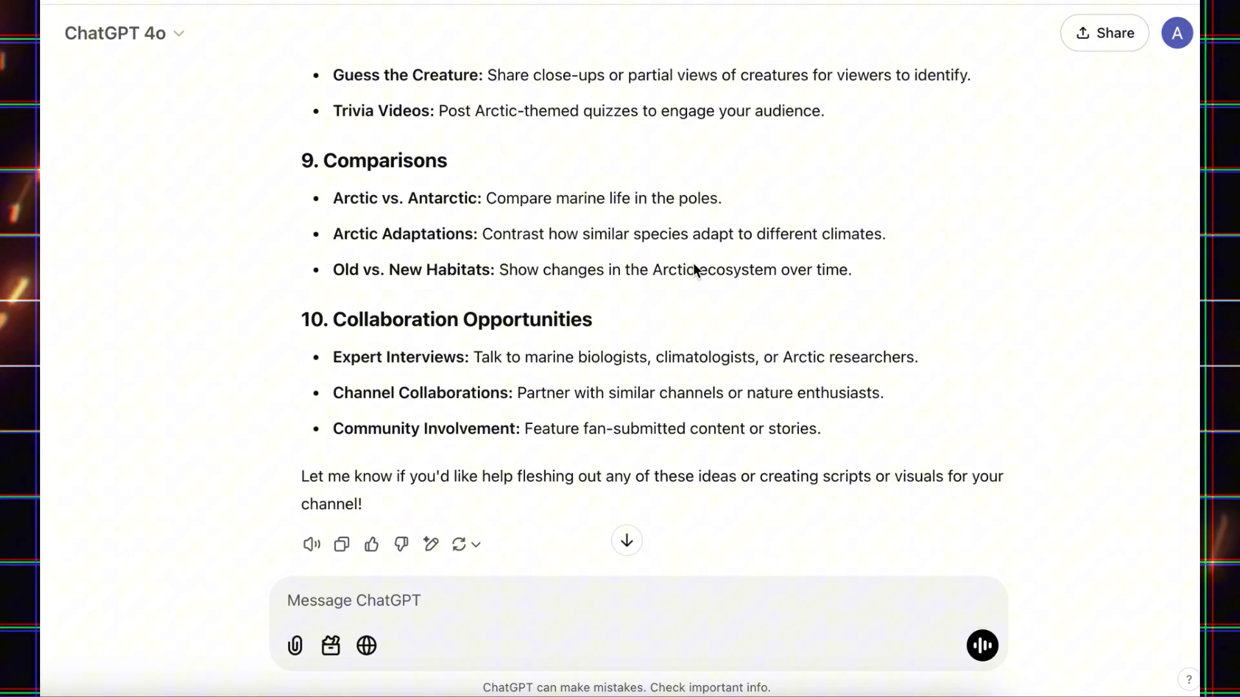
pyautogui.scroll(20, 695, 268)
pyautogui.scroll(-15, 696, 270)
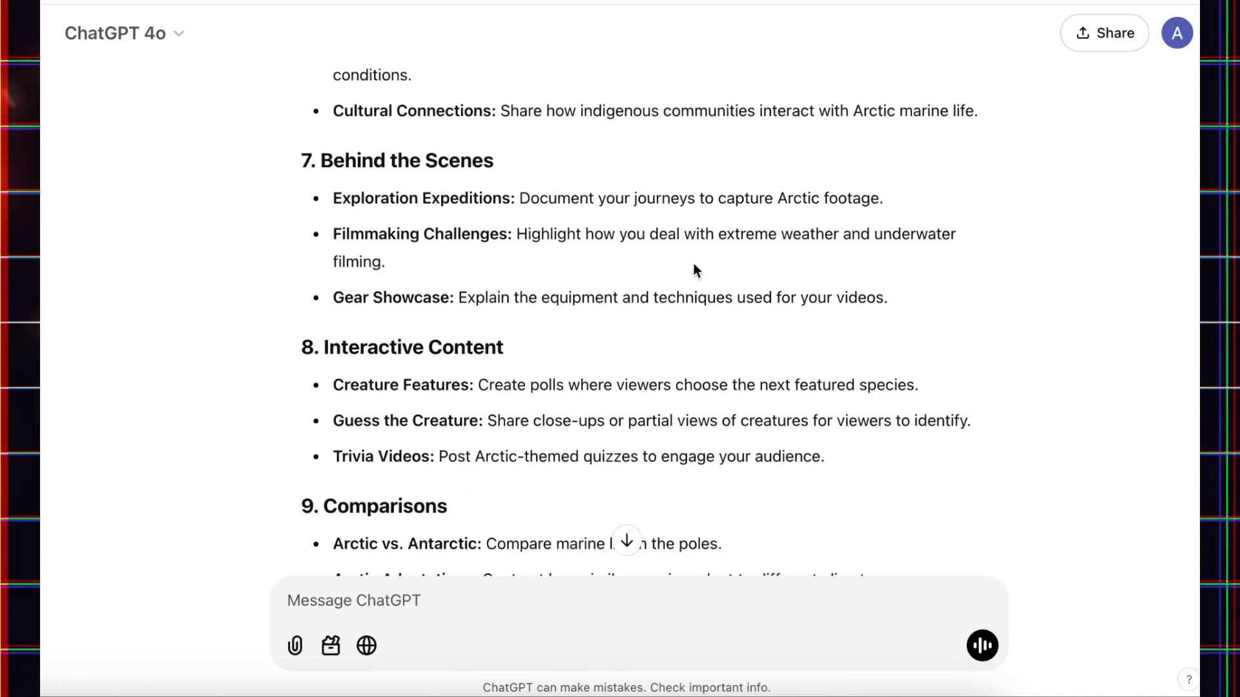
pyautogui.scroll(-10, 692, 262)
# Step: Request 'Animal rescue stories' content ideas and draft a follow-up asking for channel names
pyautogui.click(658, 584)
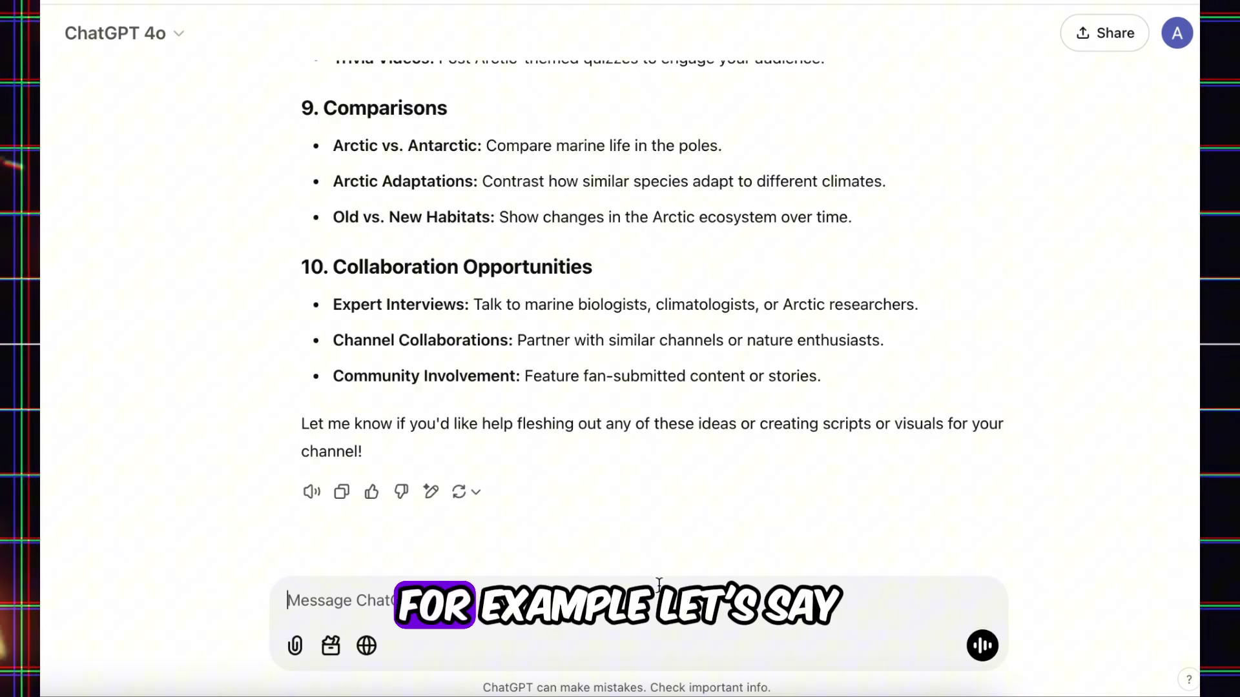
pyautogui.press('Return')
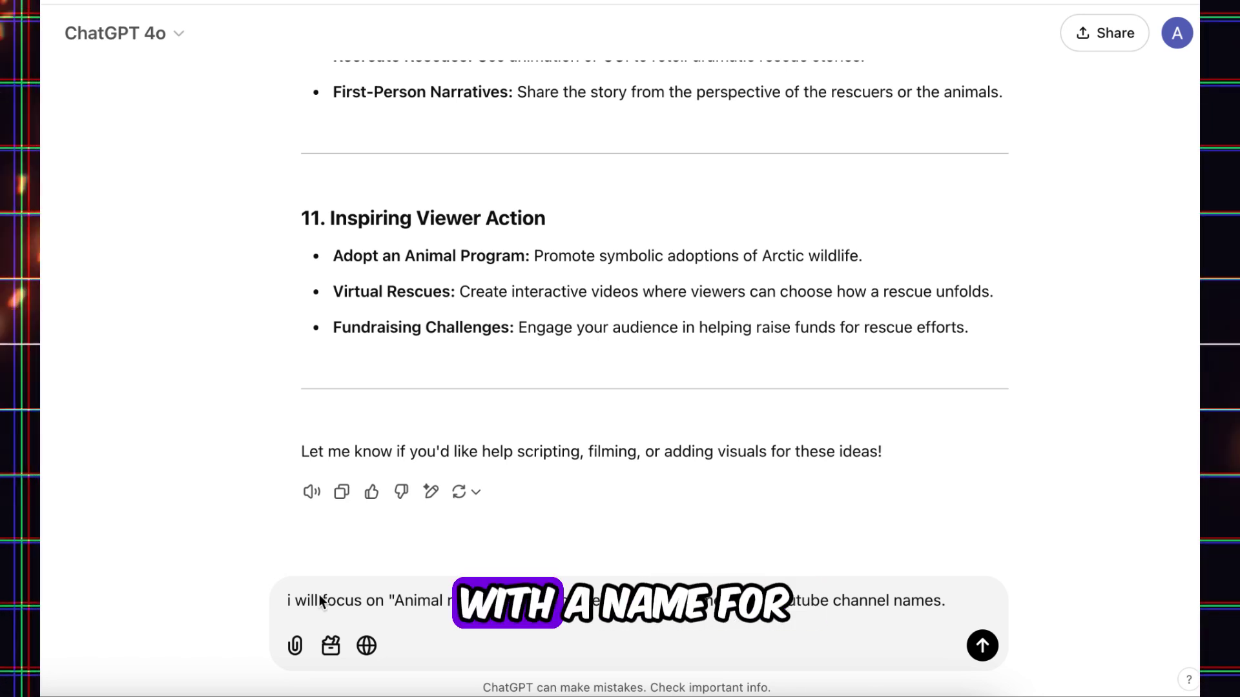
# Step: Send the channel-name request and review the 25 names across five themed groups
pyautogui.click(982, 646)
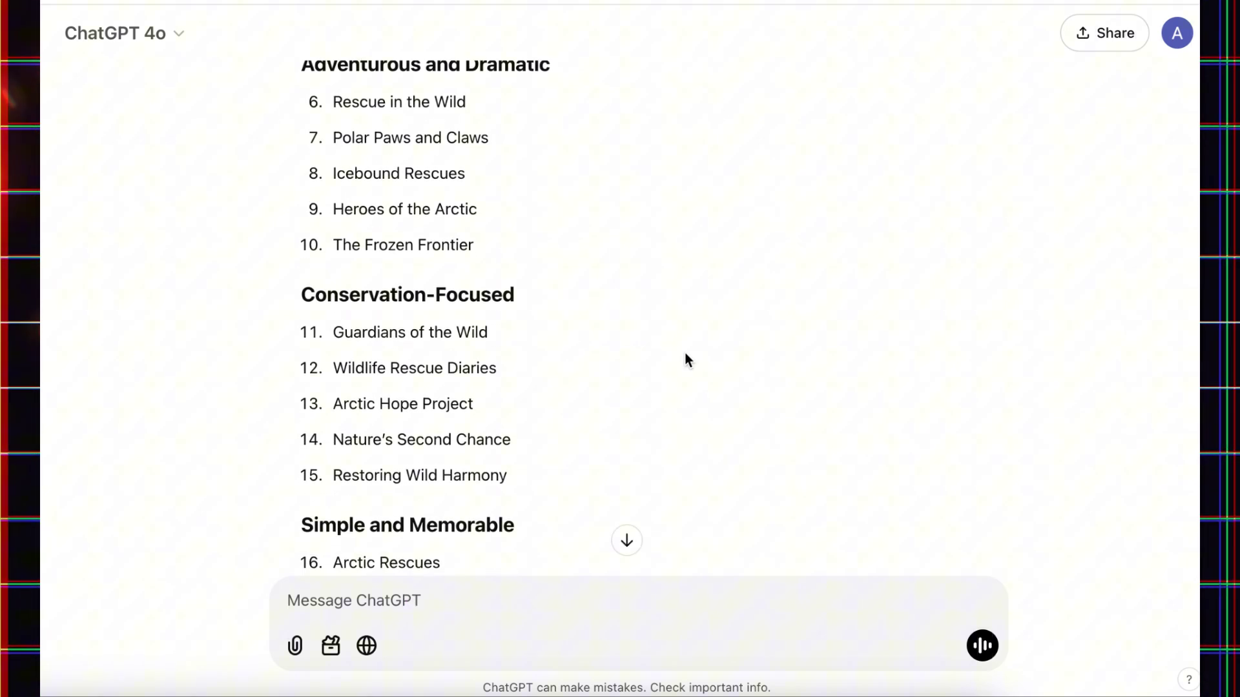
pyautogui.scroll(-3, 685, 355)
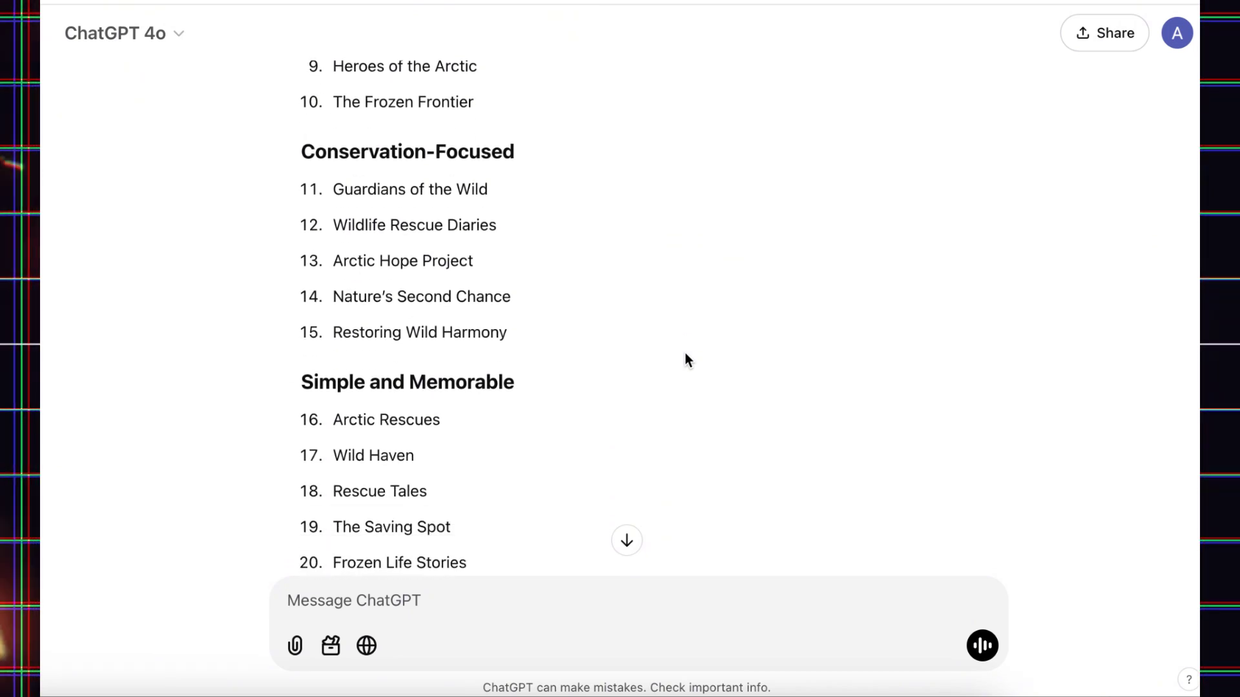
pyautogui.scroll(-5, 686, 359)
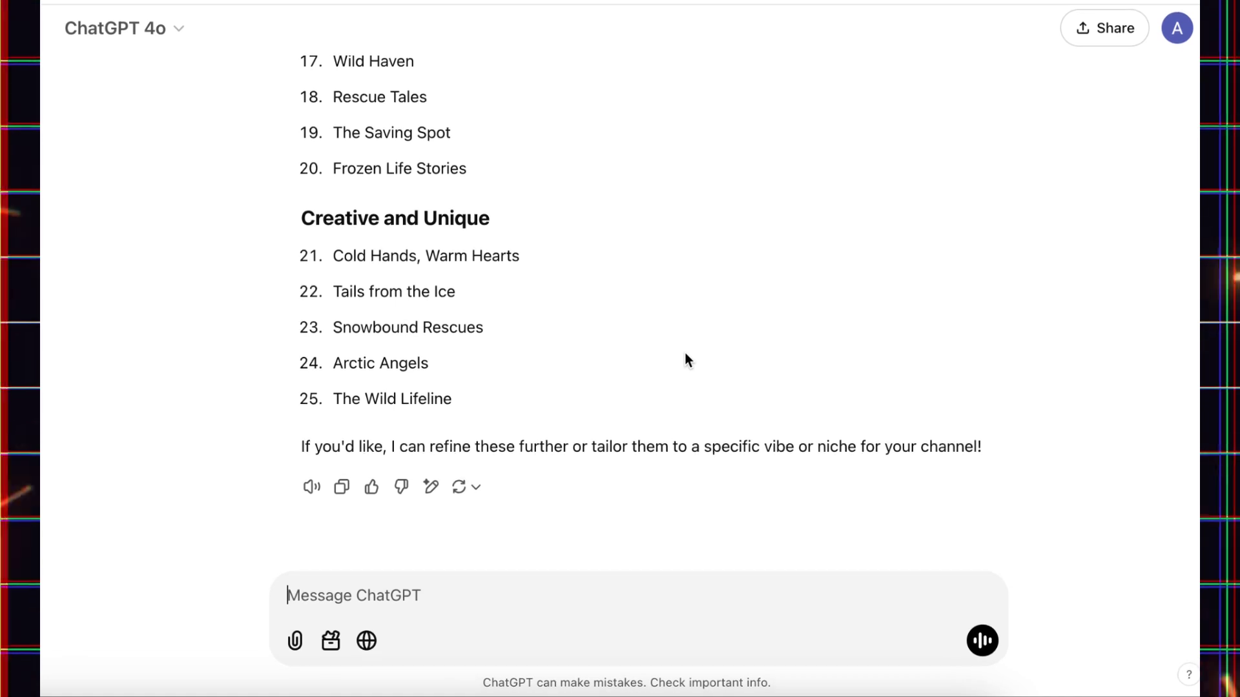
pyautogui.scroll(14, 685, 354)
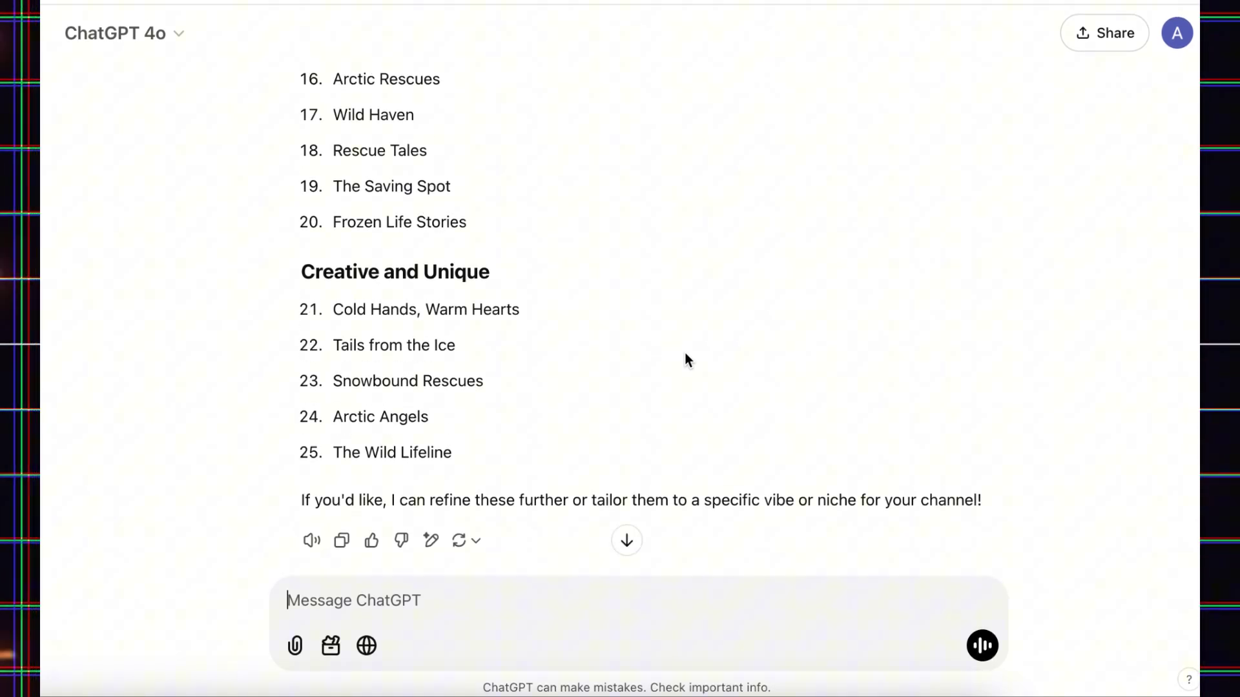
pyautogui.scroll(5, 686, 354)
pyautogui.scroll(-6, 685, 354)
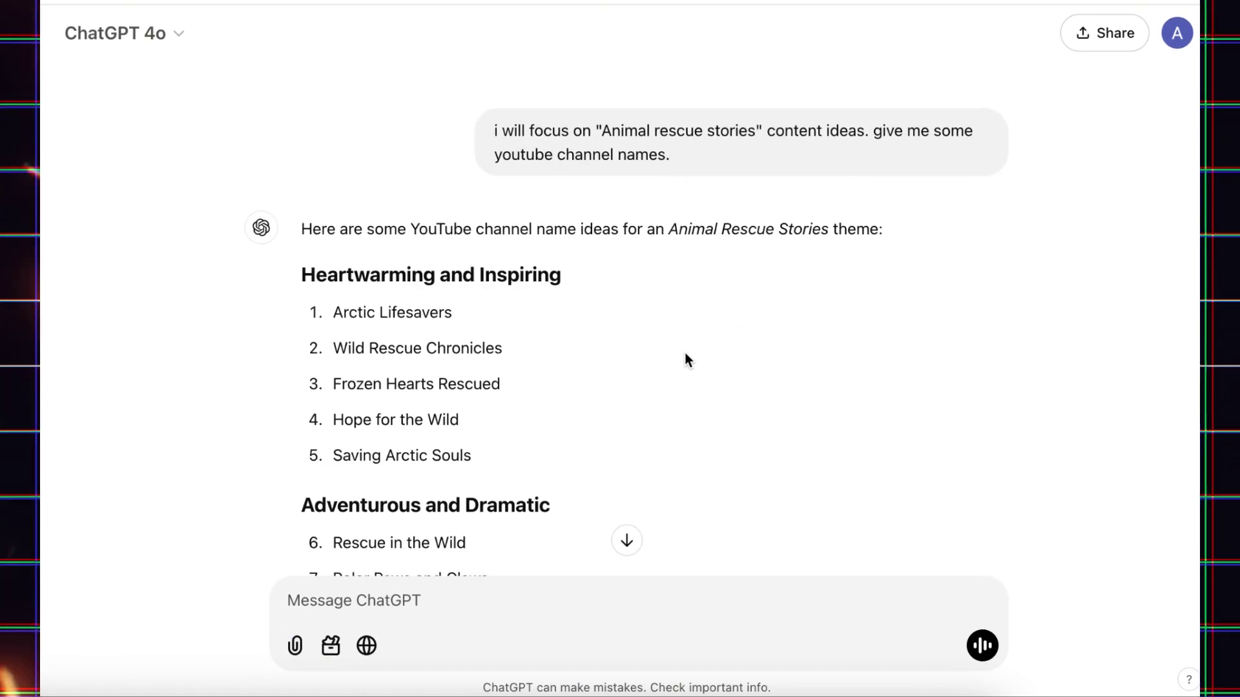
pyautogui.scroll(2, 685, 350)
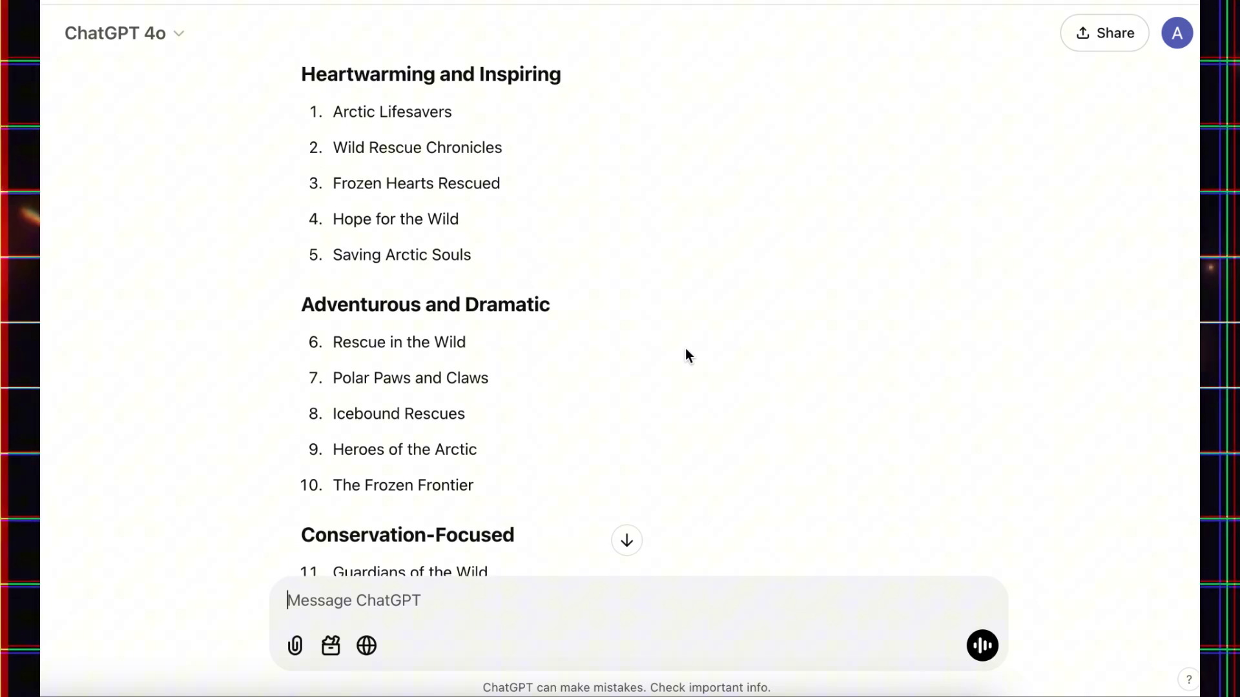
# Step: Reply 'i will pick 16.' for Arctic Rescues and draft the logo, banner, description, keywords, hashtags request
pyautogui.click(626, 541)
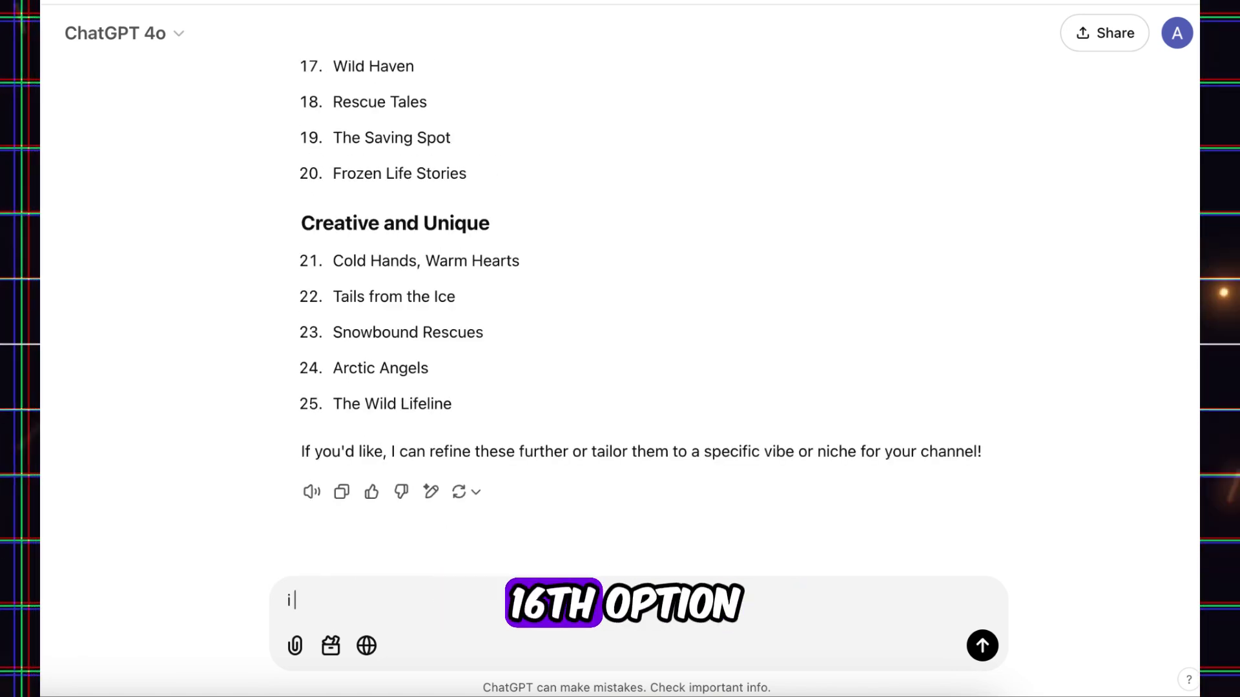
pyautogui.write('ll')
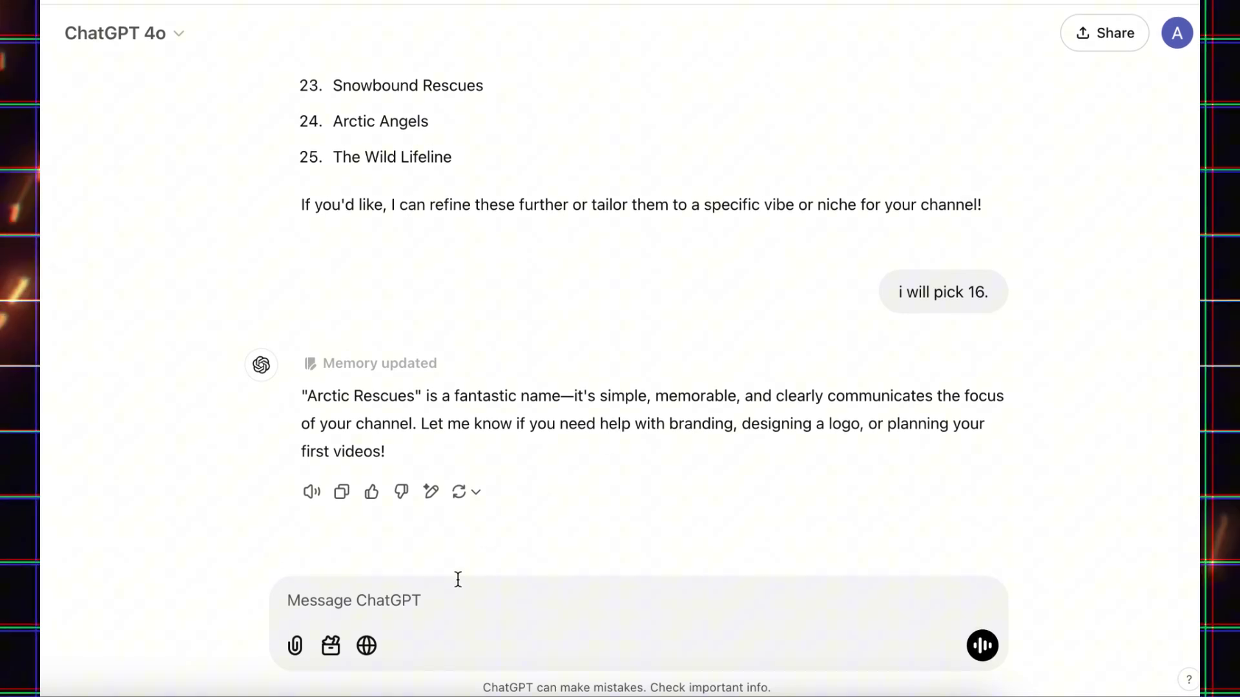
pyautogui.click(439, 600)
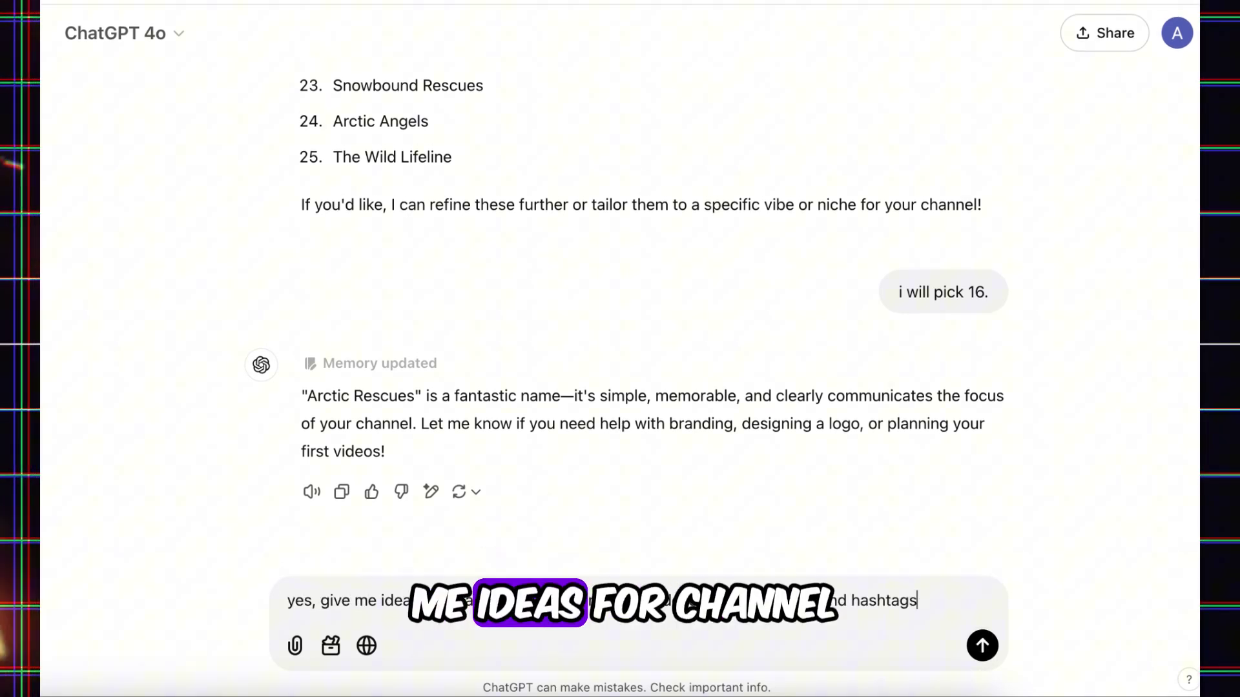
pyautogui.moveTo(290, 601); pyautogui.dragTo(998, 603)
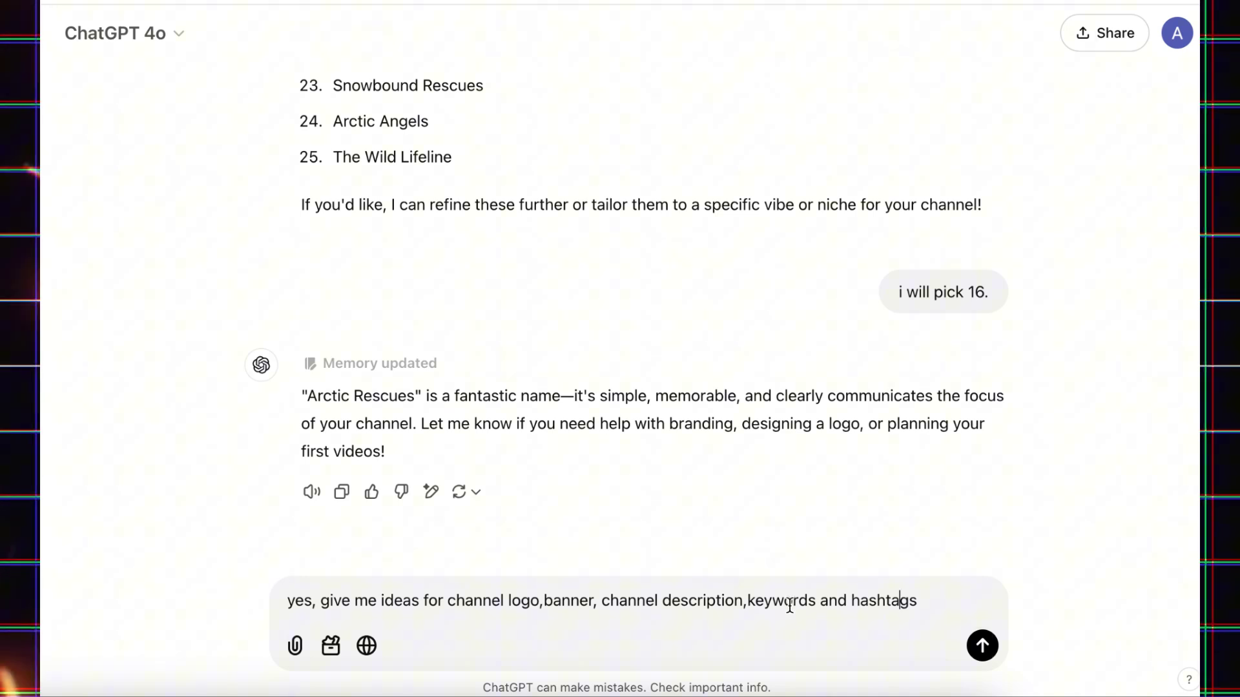
# Step: Send the branding request, then select the returned Channel Logo Ideas section
pyautogui.click(989, 657)
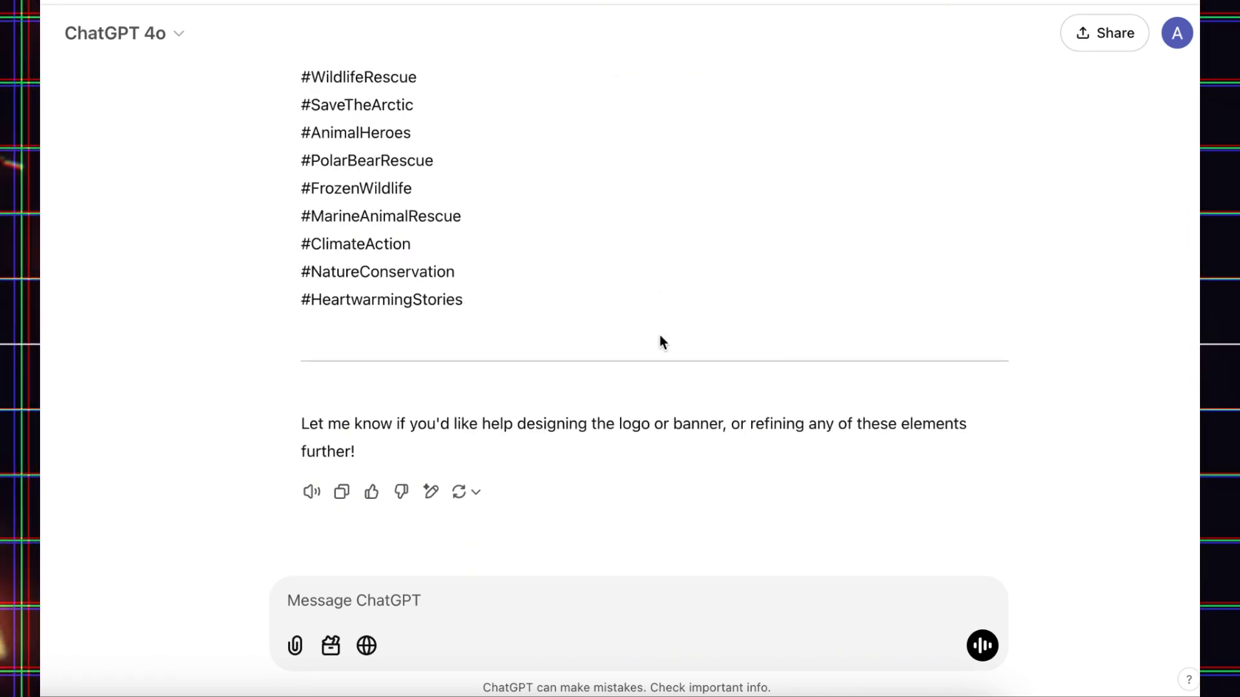
pyautogui.scroll(15, 660, 335)
pyautogui.moveTo(392, 123); pyautogui.dragTo(913, 499)
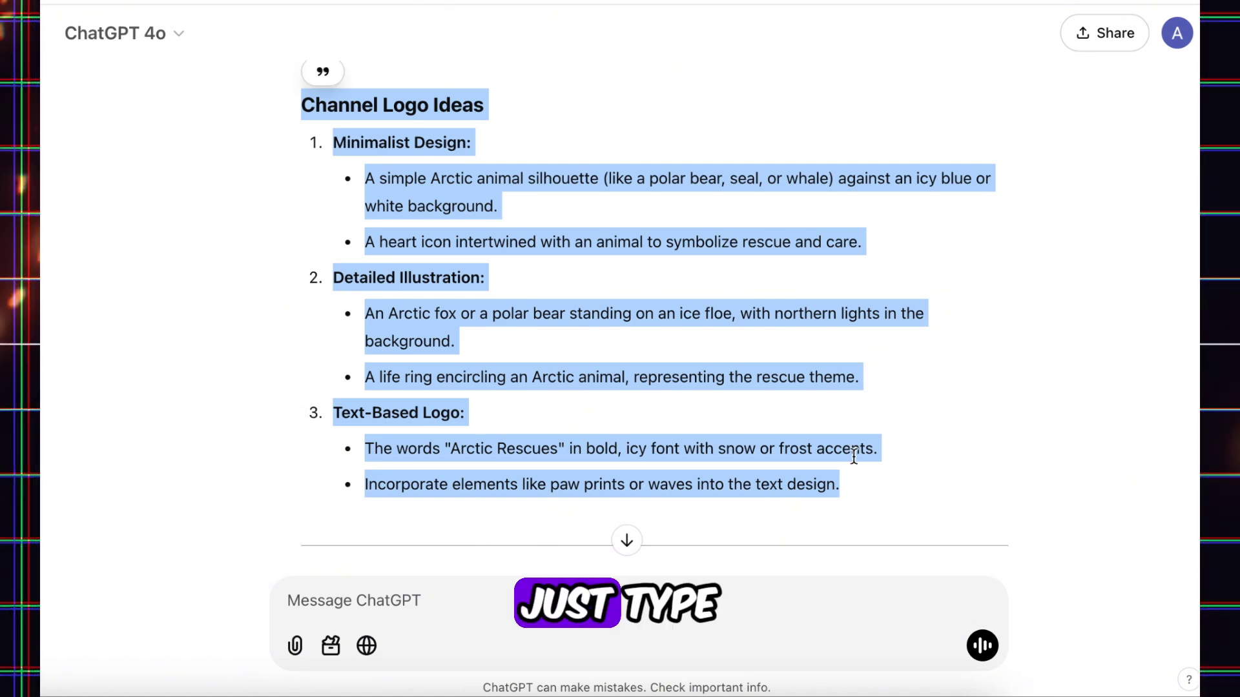
# Step: Quote the logo ideas and ask 'give me a prompt for ai generate the channel logo.'
pyautogui.click(339, 80)
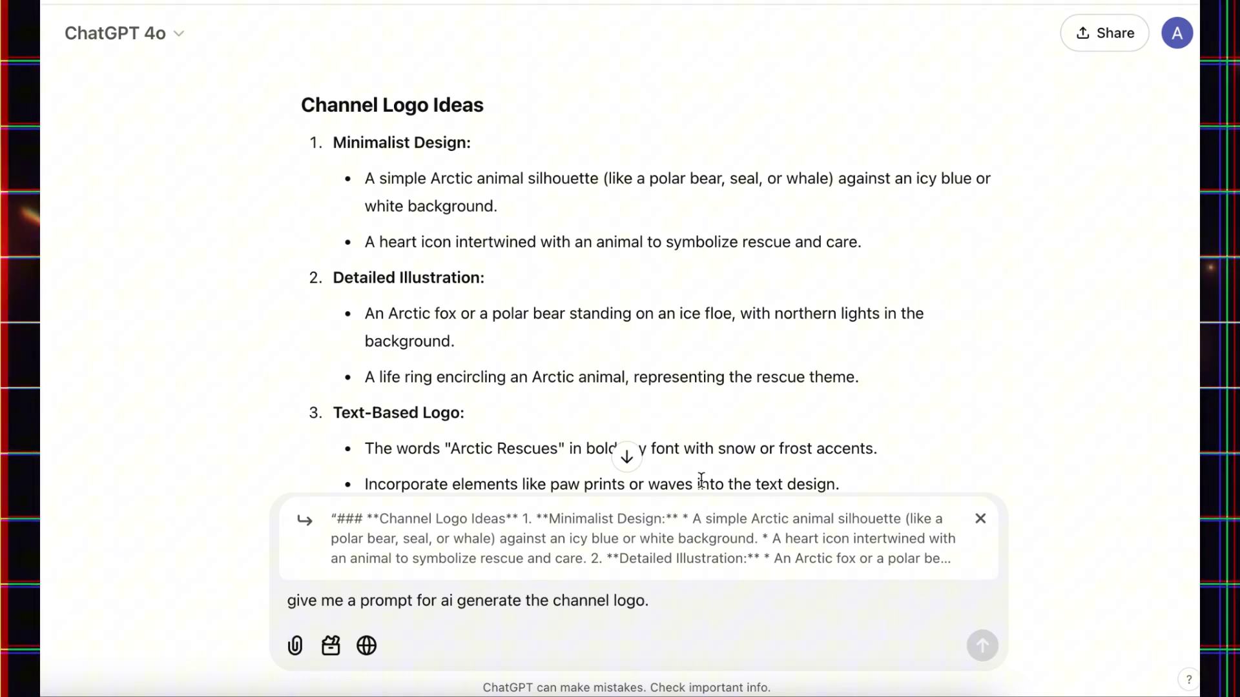
pyautogui.scroll(-1, 706, 457)
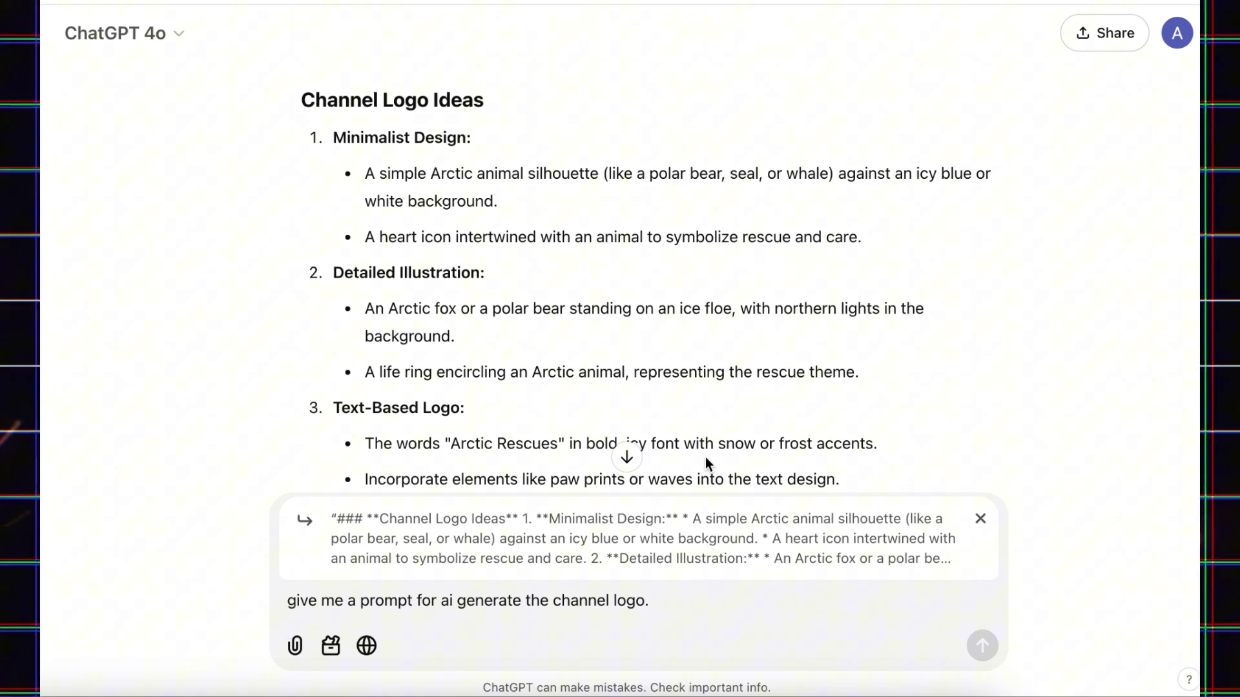
pyautogui.scroll(-8, 705, 457)
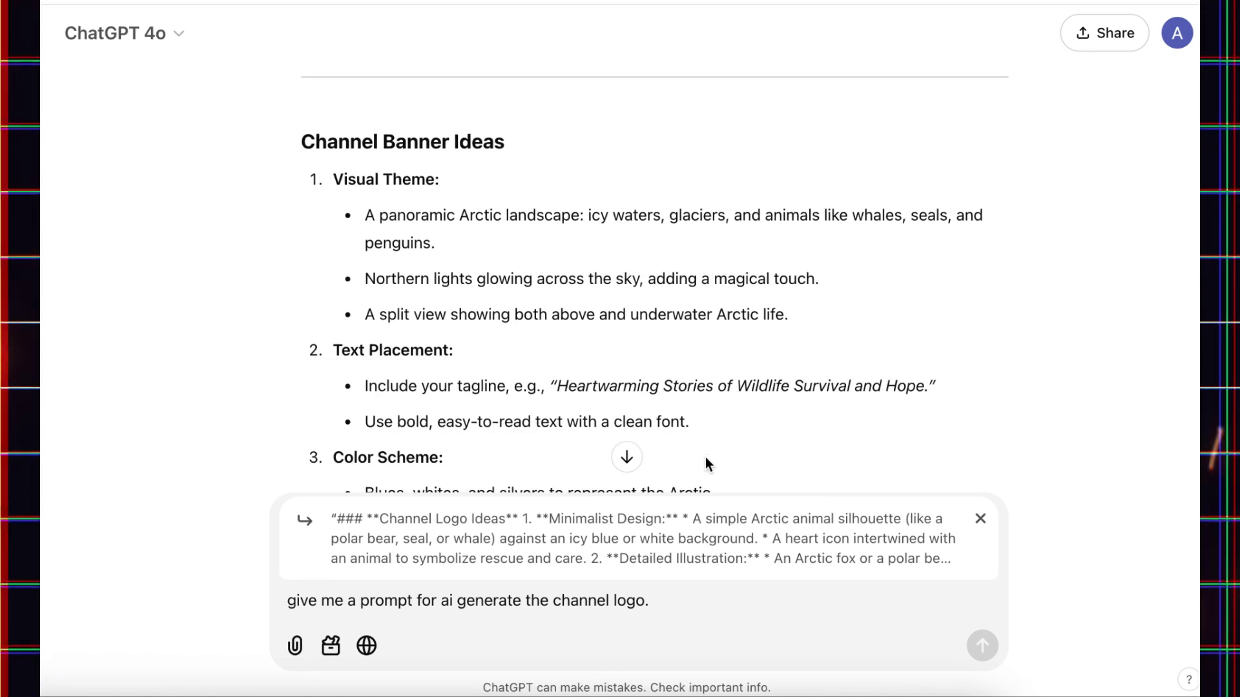
pyautogui.press('Return')
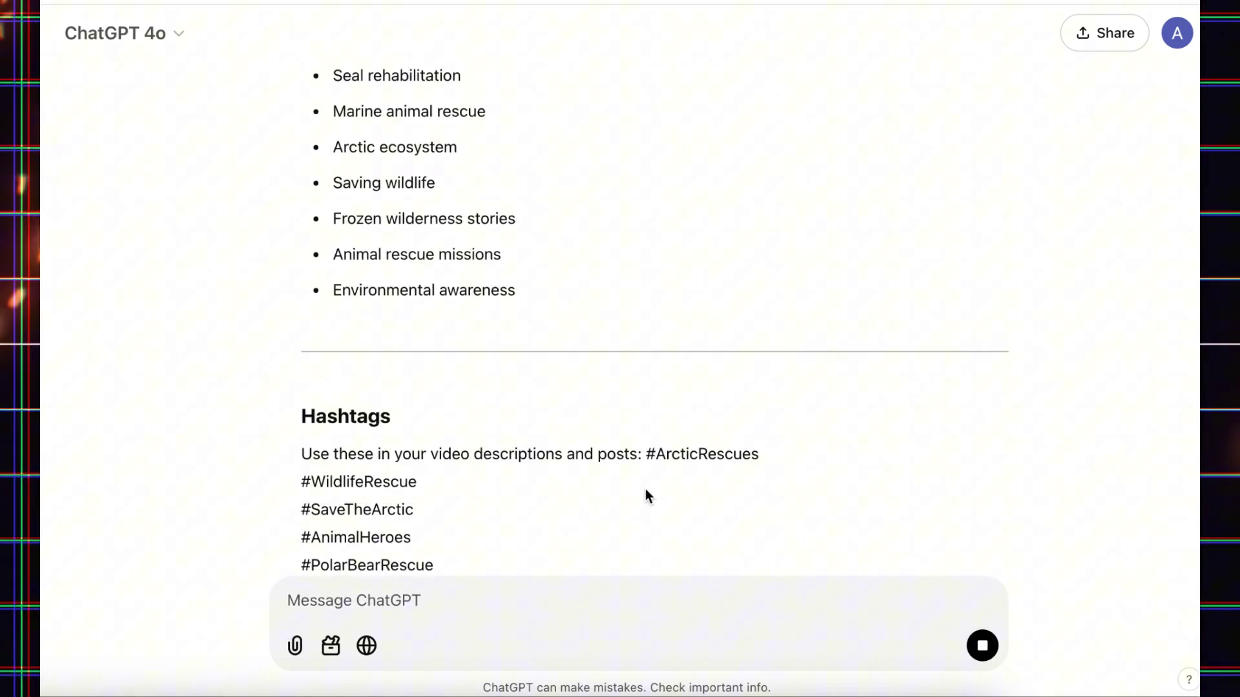
pyautogui.scroll(2, 763, 357)
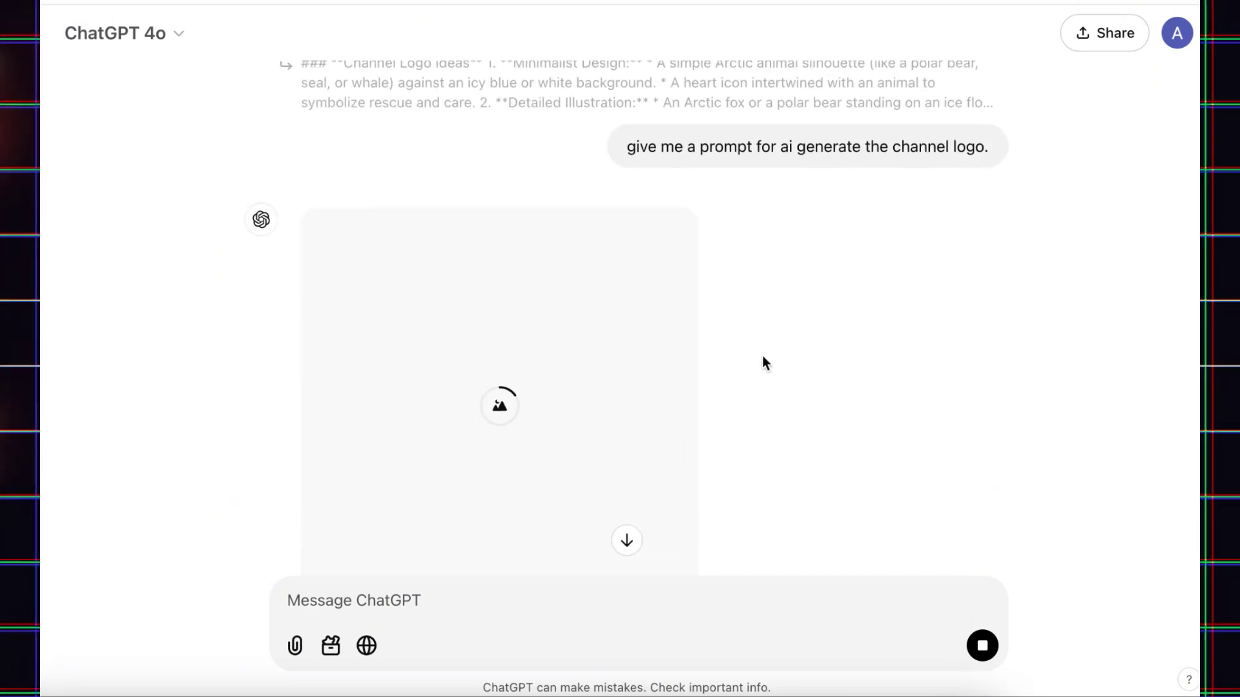
pyautogui.scroll(-2, 763, 361)
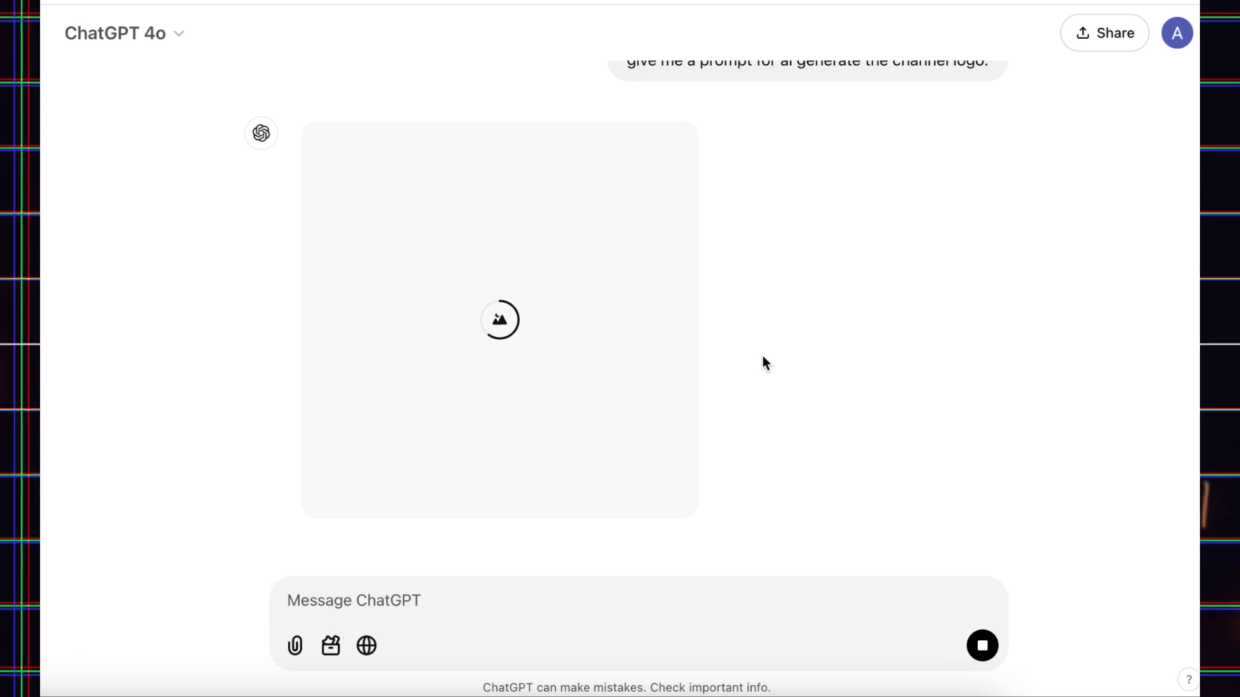
pyautogui.scroll(2, 762, 362)
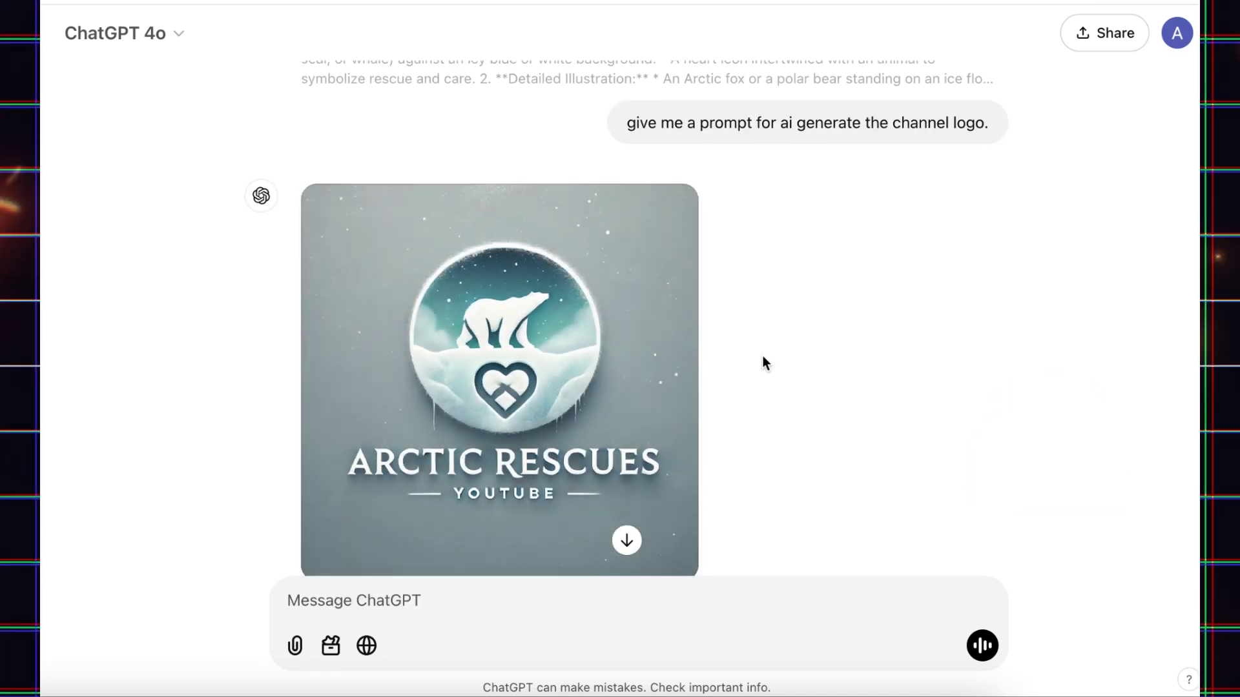
# Step: Edit the logo request to append 'give prompt only!' and resend it
pyautogui.click(585, 121)
pyautogui.scroll(7, 858, 206)
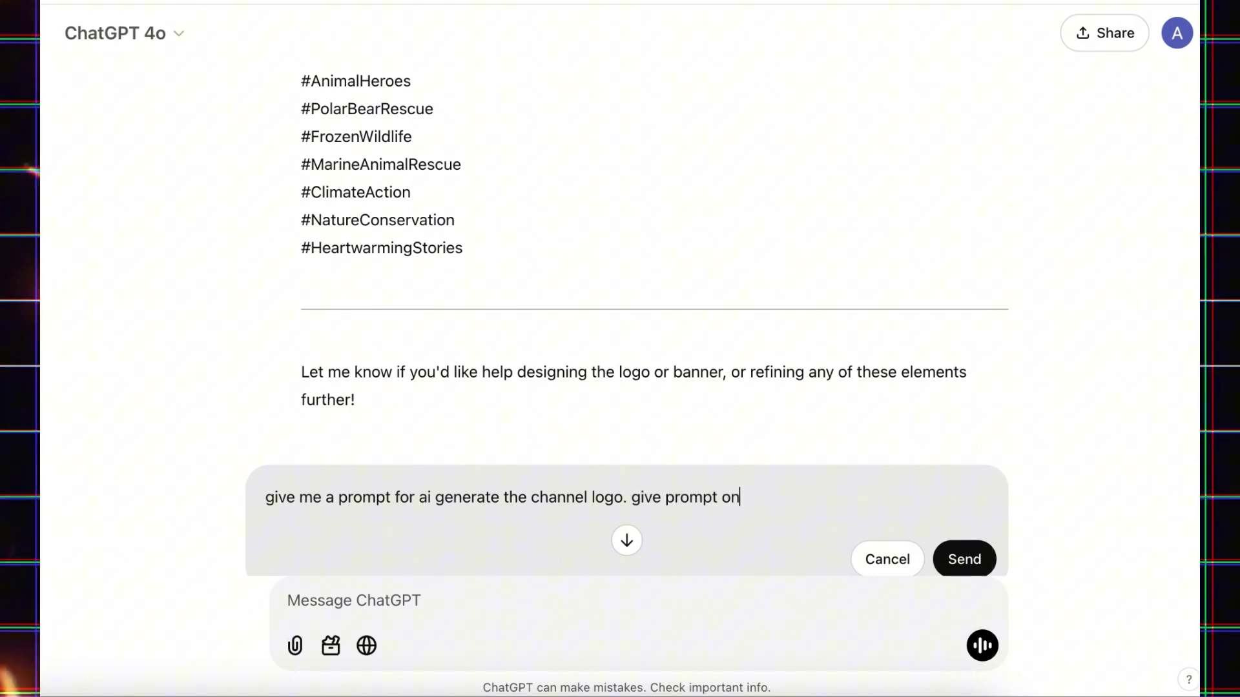
pyautogui.click(980, 565)
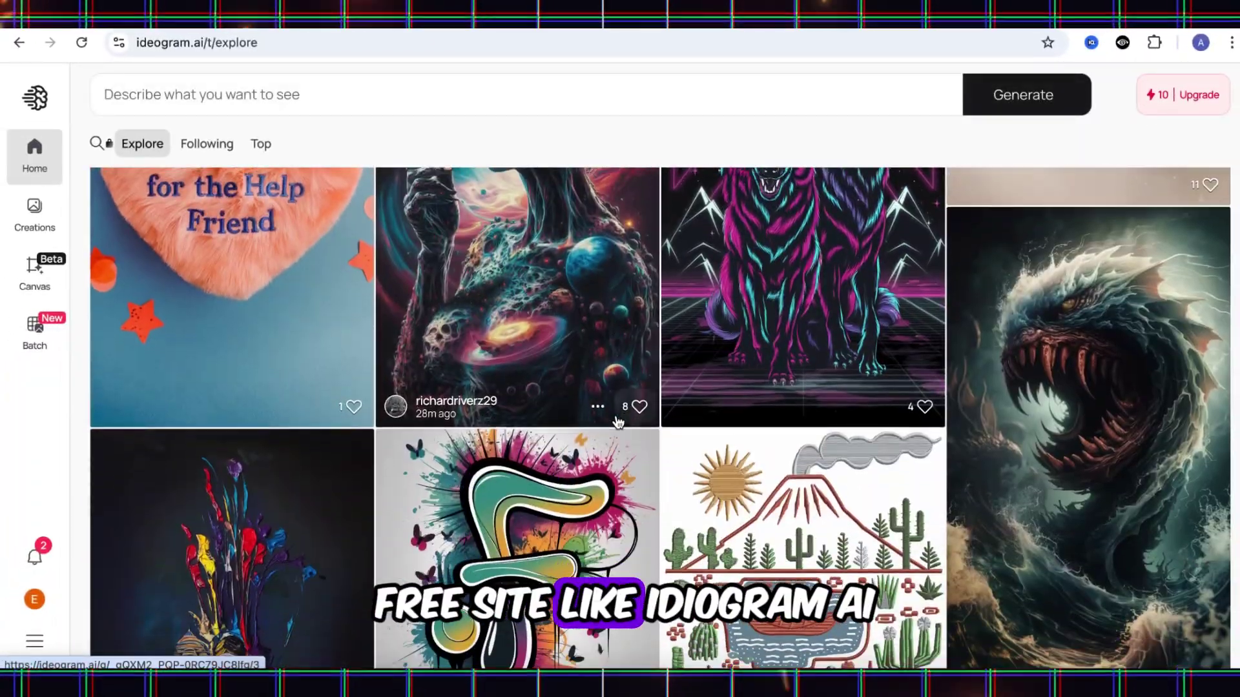
pyautogui.scroll(-10, 618, 421)
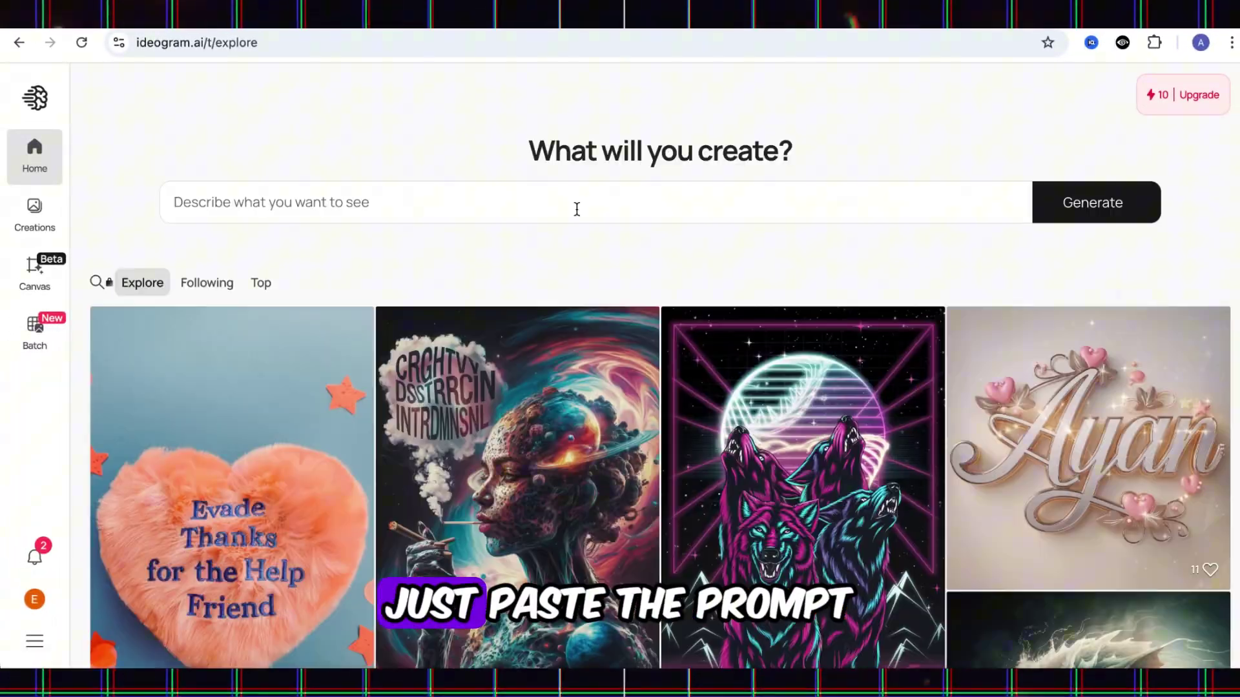
# Step: Paste the Arctic Rescues logo prompt into Ideogram and generate four logos
pyautogui.click(576, 208)
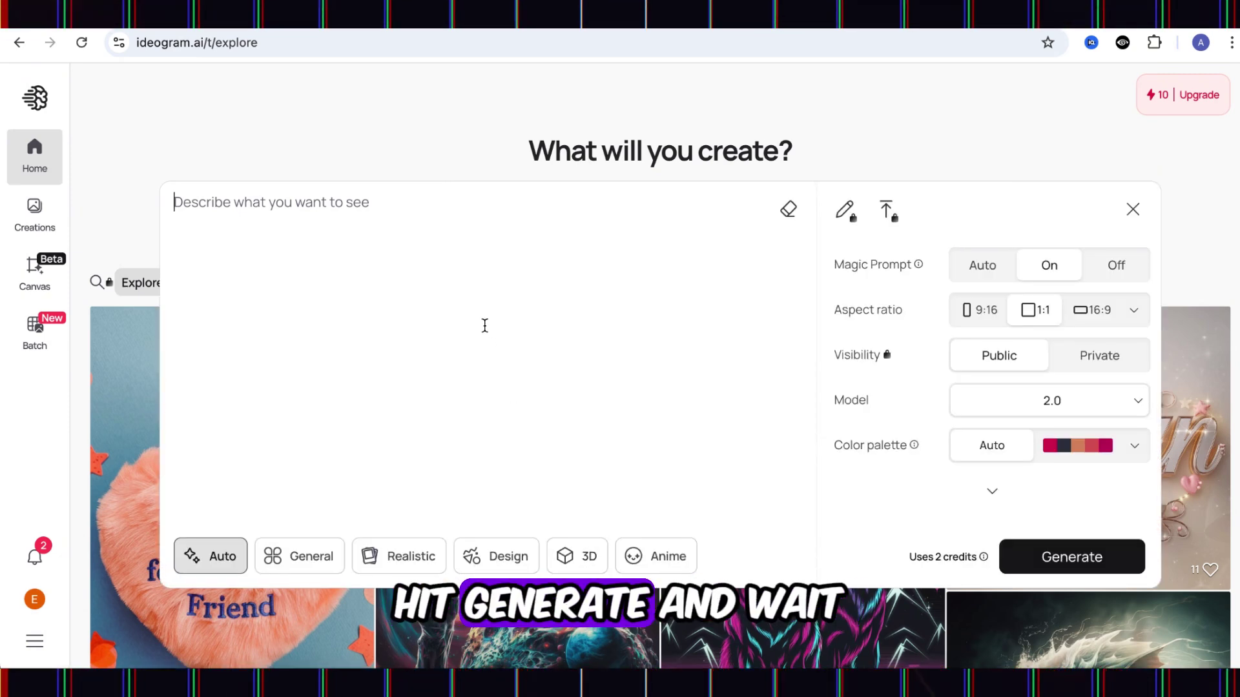
pyautogui.write('"A minimalist Arctic-themed logo featuring a polar bear standing on an ice floe, encircled by a life ring symbolizing rescue and care. The design includes icy blue, white, and silver tones with a clean, modern font that reads \'Arctic Rescues.\' The background is subtle and clean, enhancing the focus on the polar bear and rescue theme."')
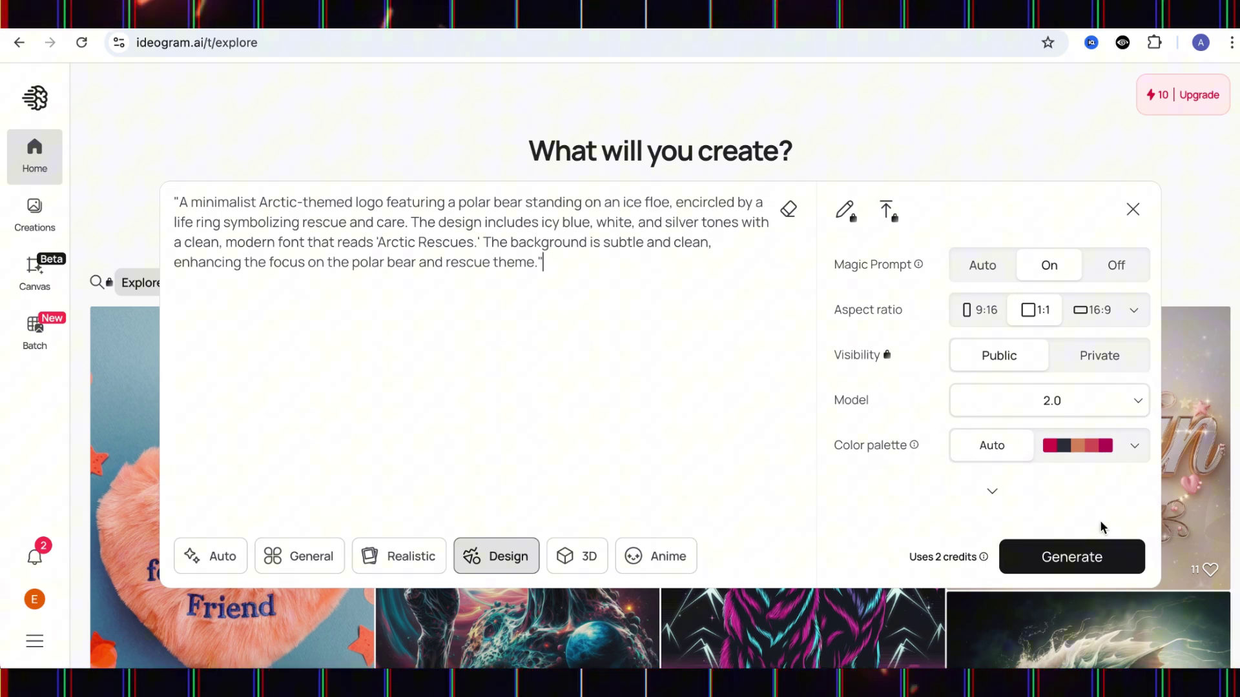
pyautogui.click(1071, 557)
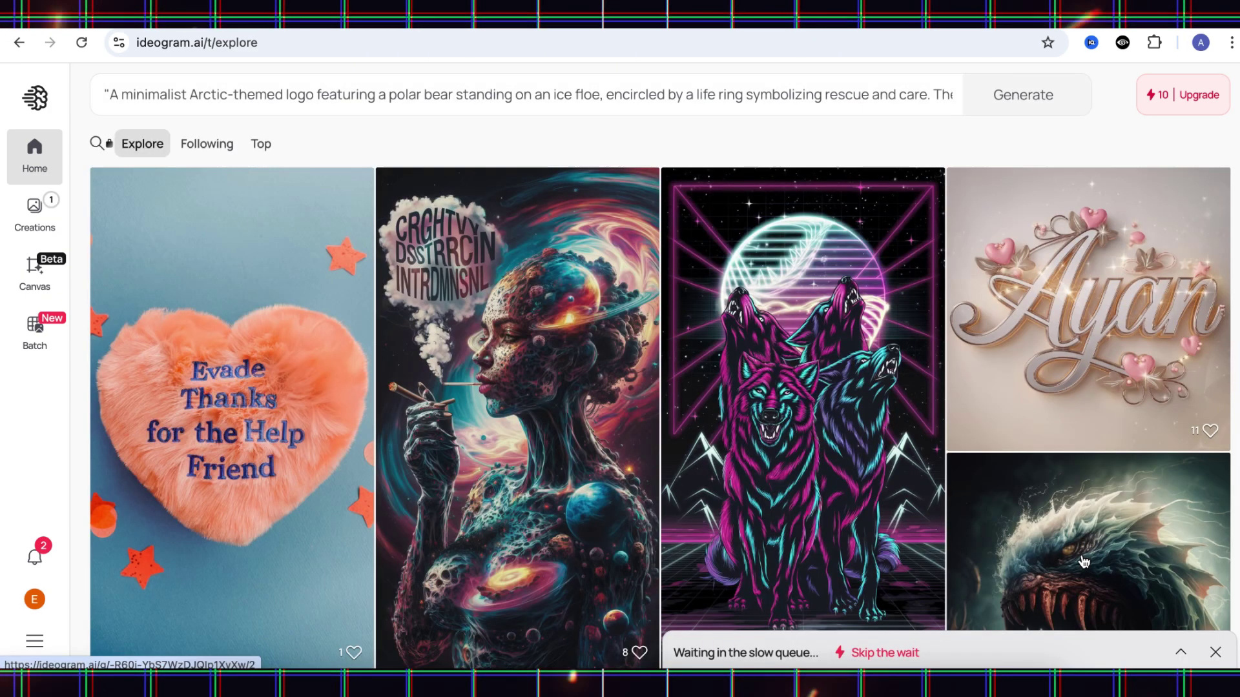
# Step: Save the second generated logo to Downloads as a JPEG
pyautogui.click(749, 652)
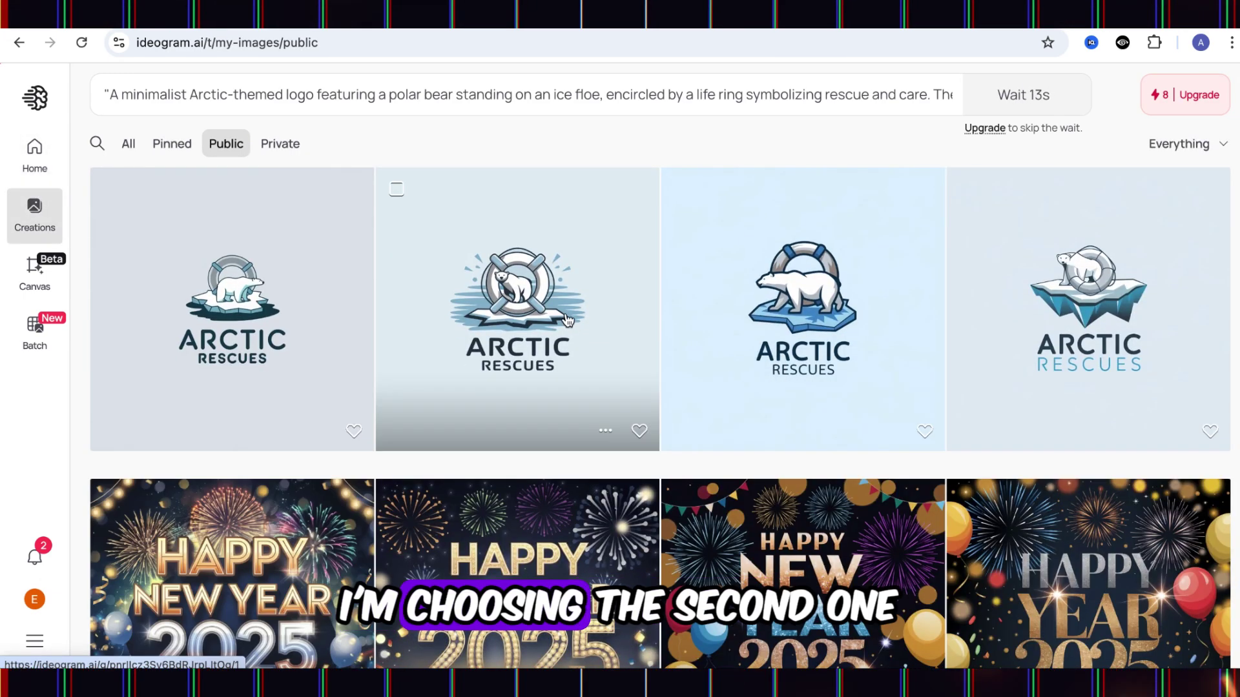
pyautogui.click(566, 318)
pyautogui.rightClick(595, 310)
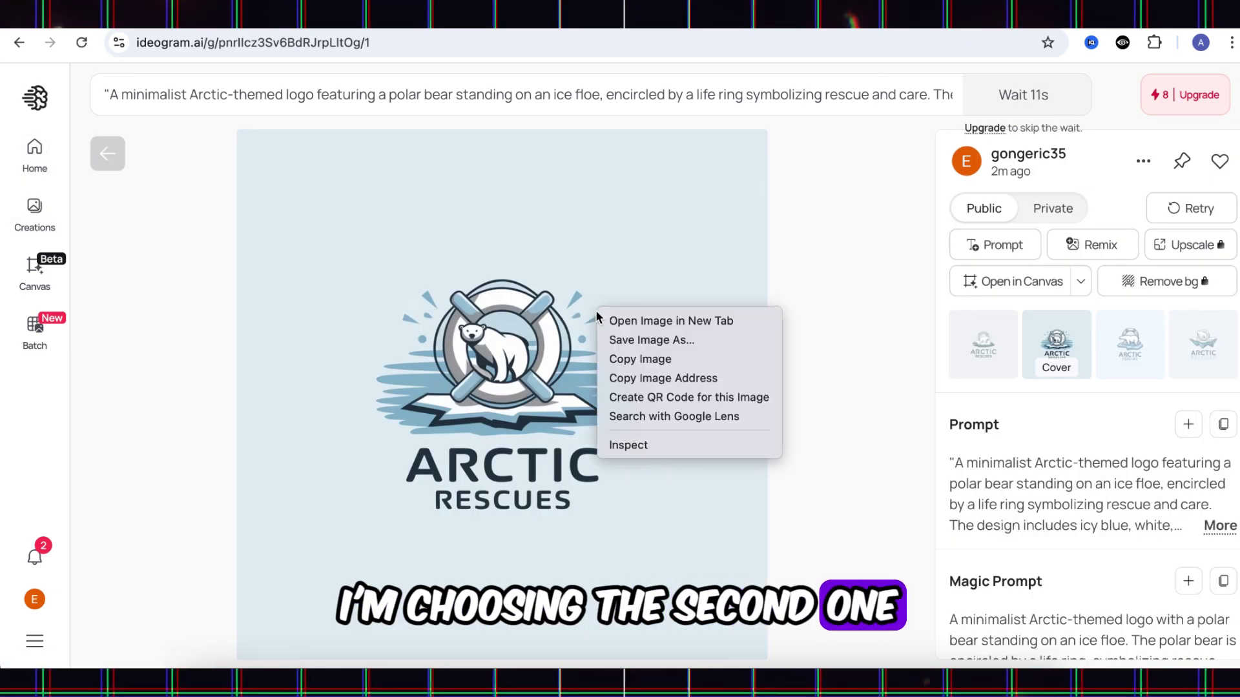
pyautogui.click(676, 346)
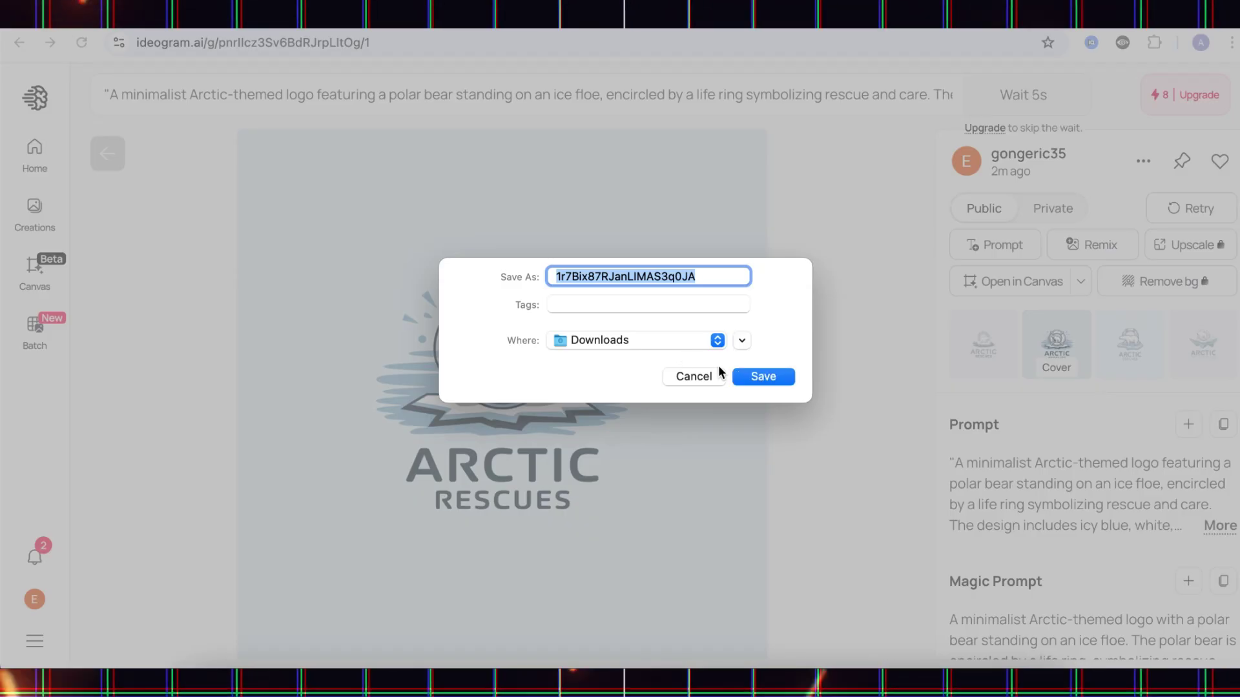
pyautogui.click(763, 377)
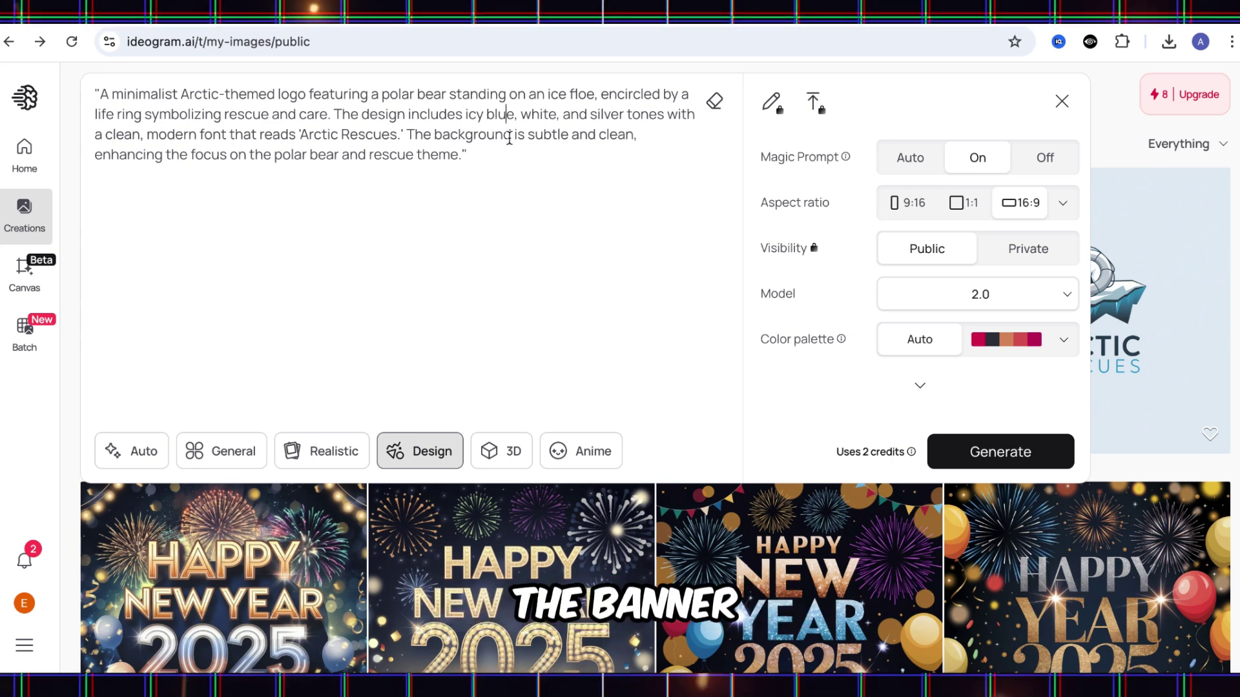
# Step: Replace the logo prompt with the Arctic banner prompt and generate four banners
pyautogui.hotkey('ctrl', 'a')
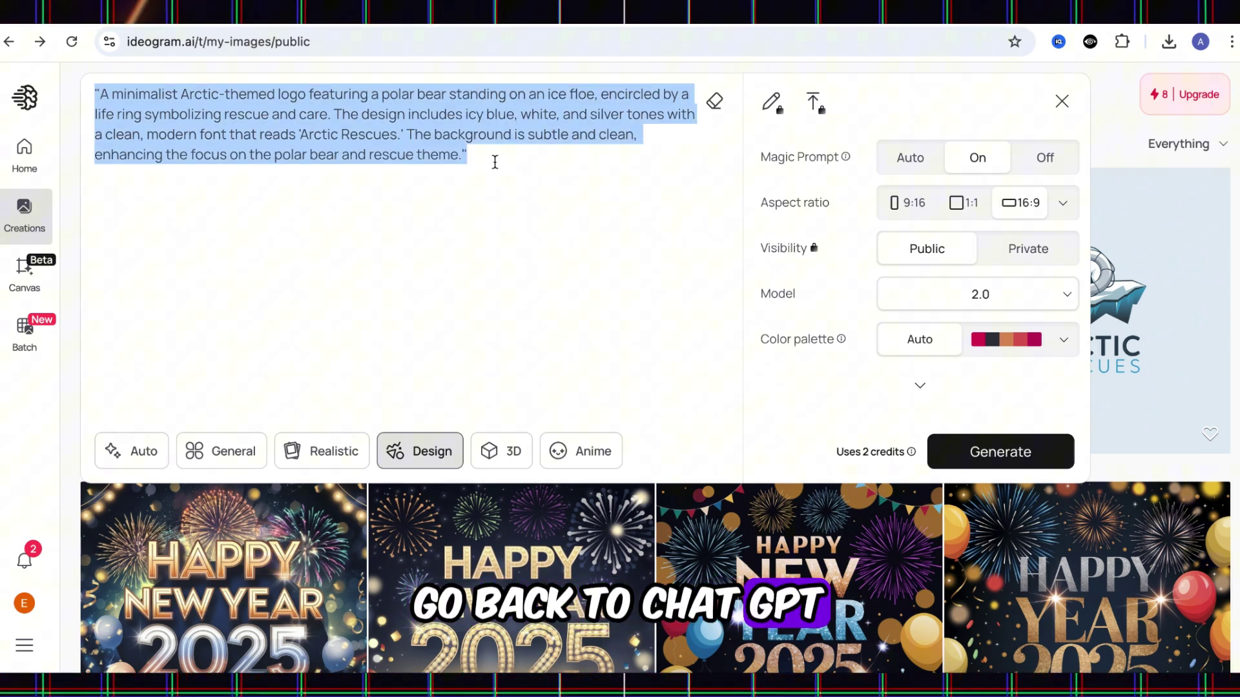
pyautogui.write('"A panoramic Arctic-themed banner showcasing icy waters, glaciers, and a variety of animals like polar bears, seals, and whales in their natural habitat. The top of the banner features vibrant northern lights across a clear night sky, while the bottom includes an underwater view of marine life. The text \'Arctic Rescues\' is placed centrally in bold, modern, icy blue font with the tagline \'Heartwarming Stories of Wildlife Survival and Hope.\' The color scheme features blues, whites, and silvers, with subtle warm orange accents for an inviting feel."')
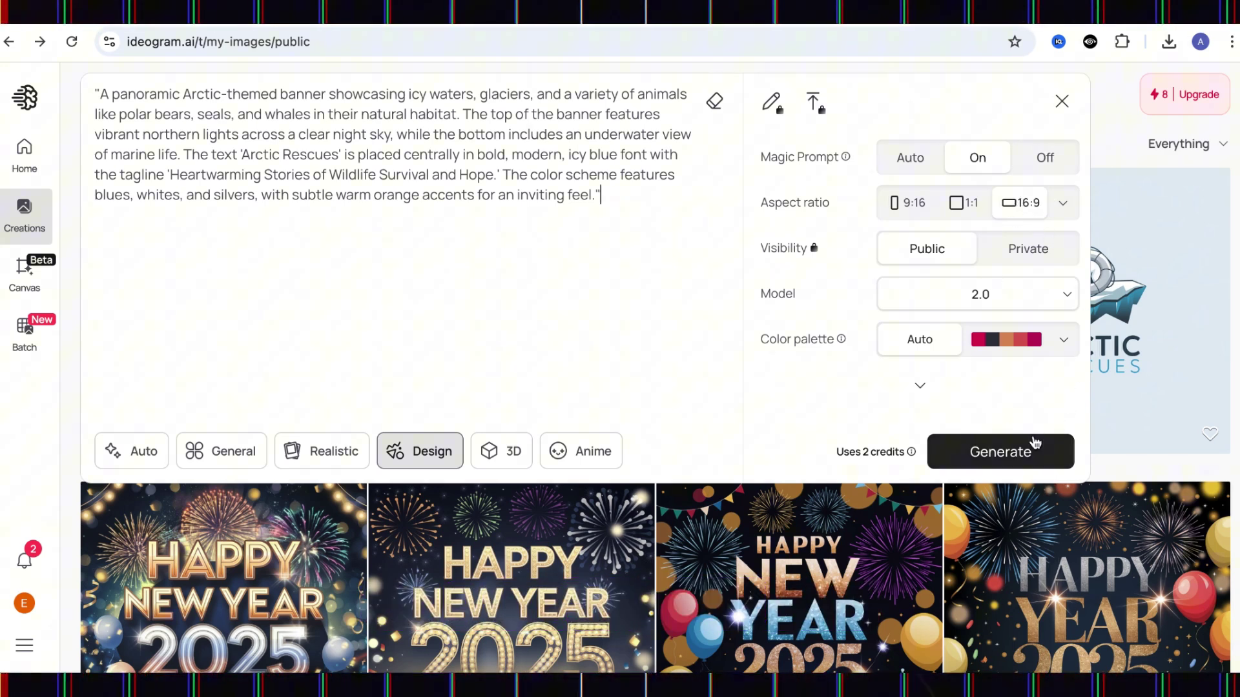
pyautogui.click(1031, 457)
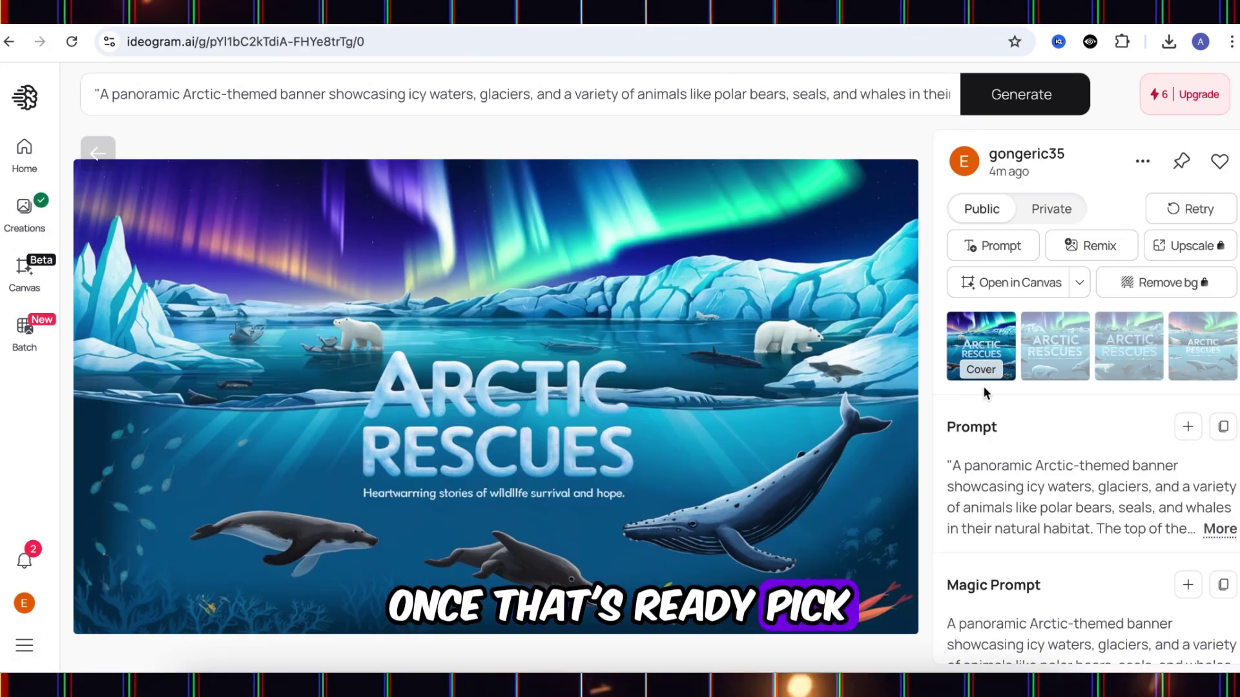
# Step: Compare the banner variations and download the fourth, with polar bears and northern lights, as WEBP
pyautogui.click(1057, 348)
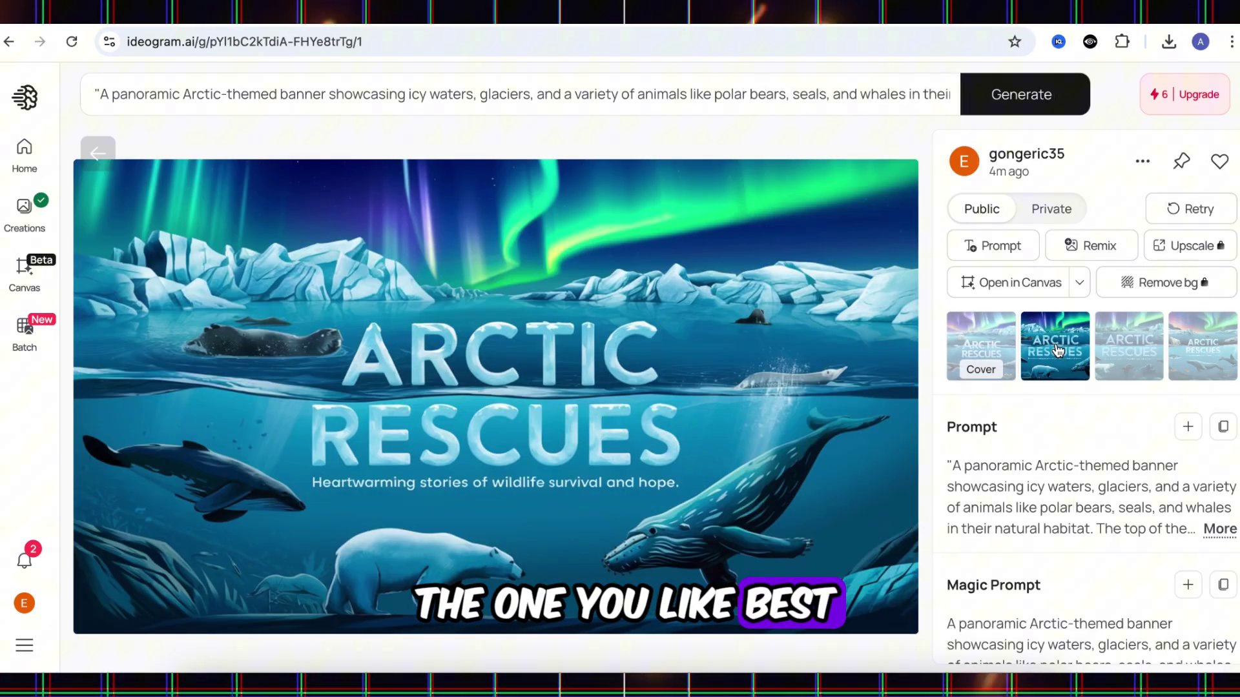
pyautogui.click(1130, 360)
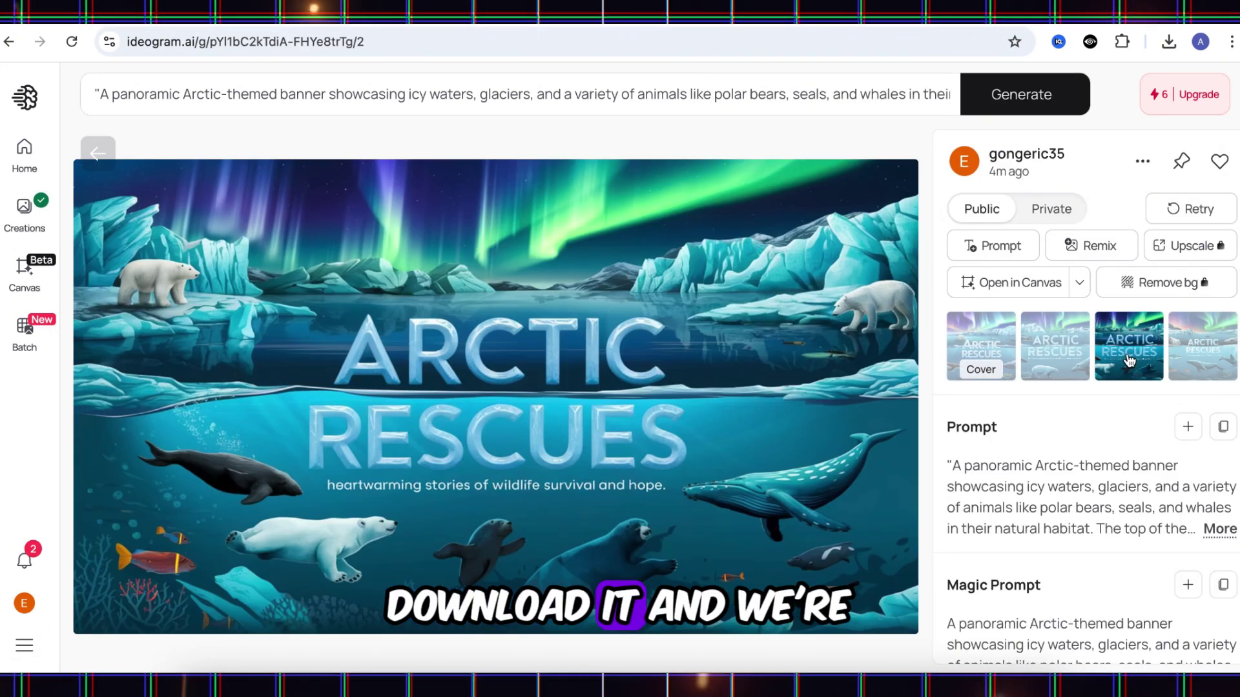
pyautogui.click(1199, 351)
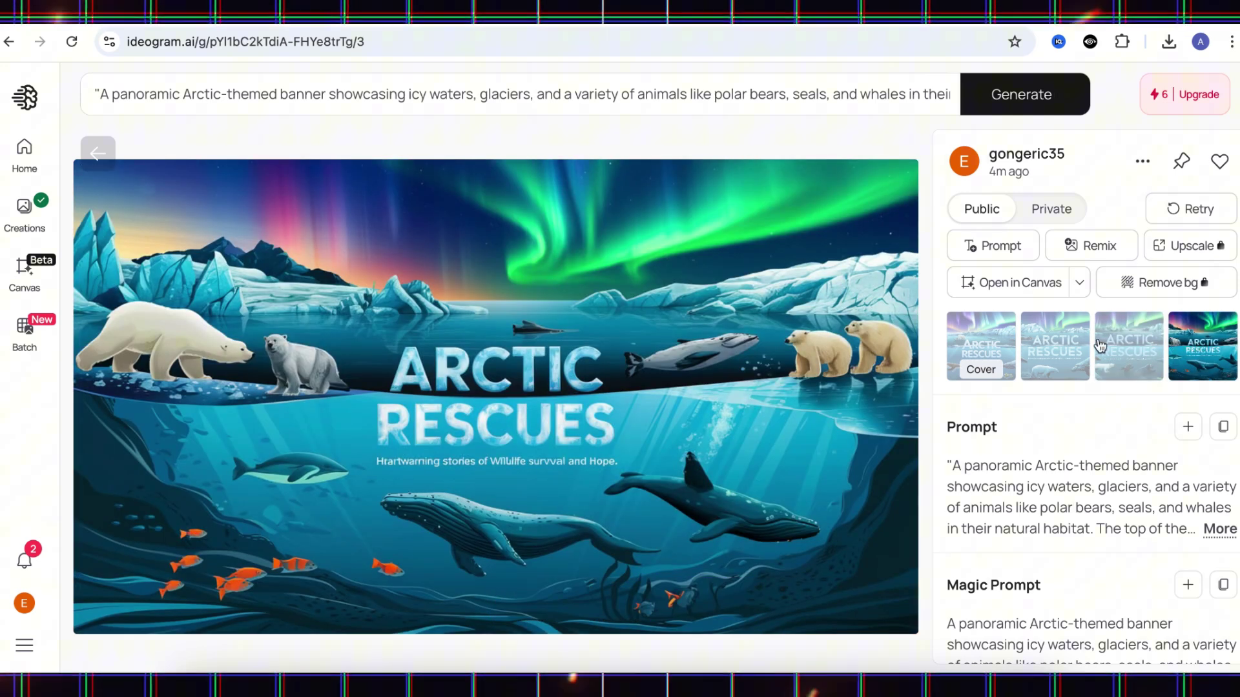
pyautogui.click(1100, 347)
pyautogui.click(1194, 364)
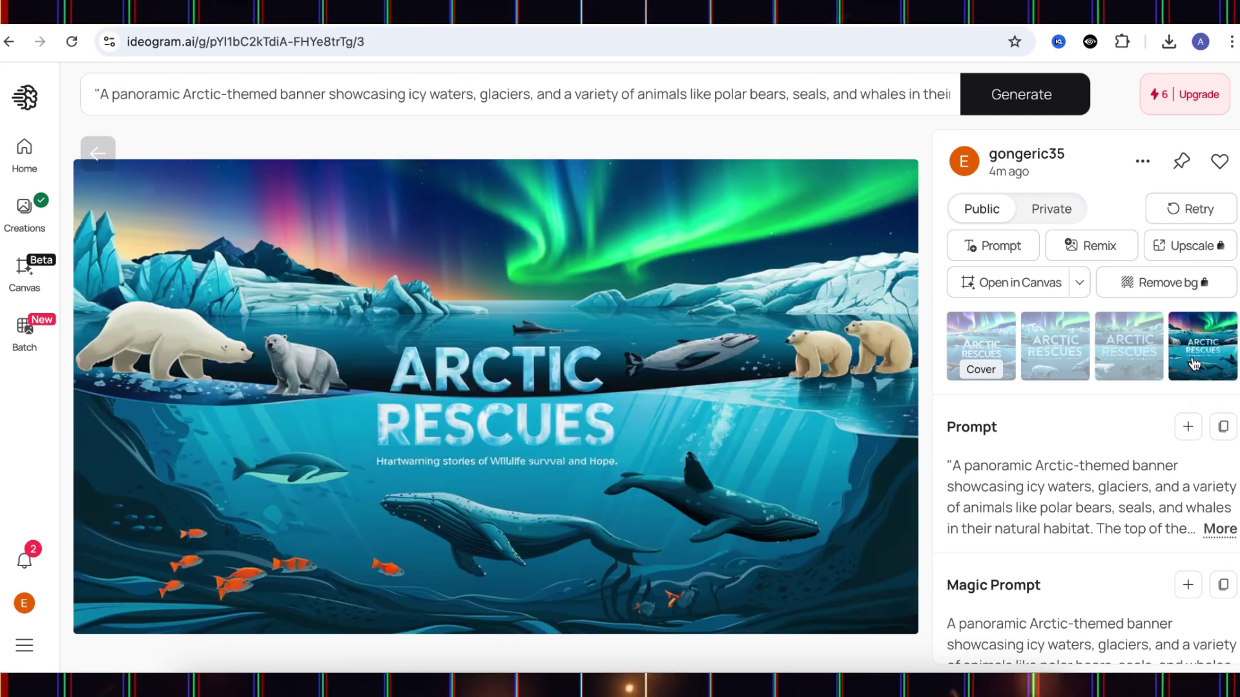
pyautogui.rightClick(502, 380)
pyautogui.click(573, 408)
pyautogui.click(759, 379)
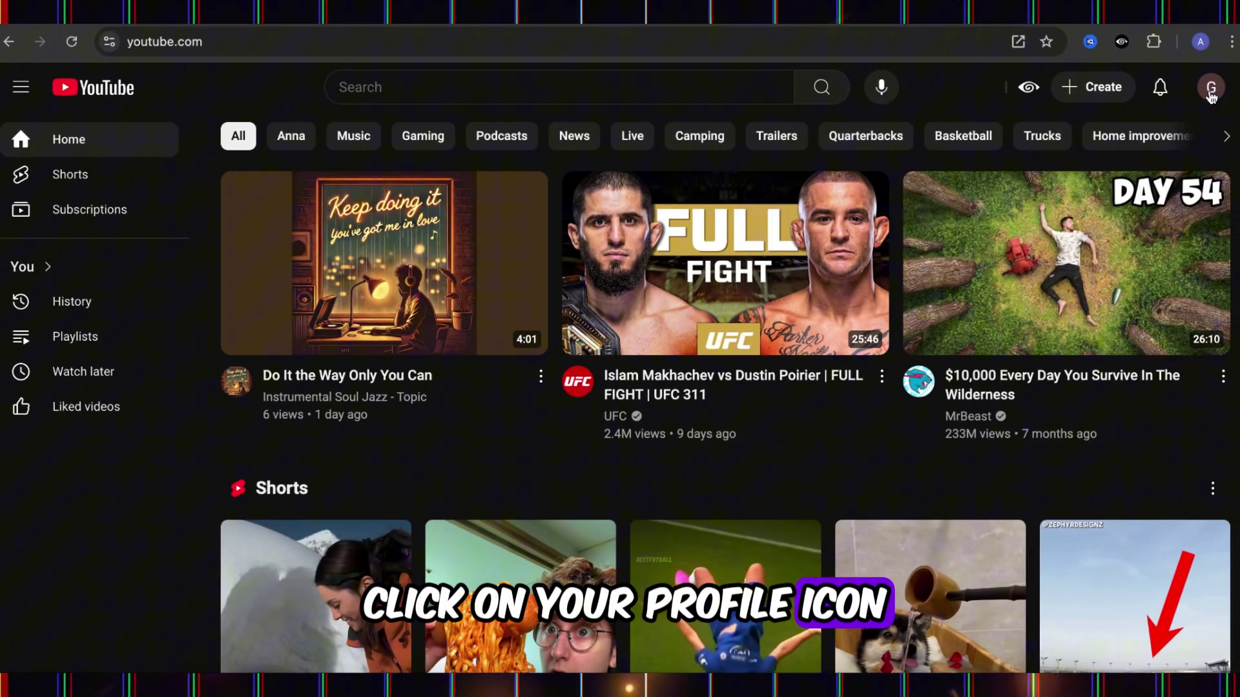
pyautogui.click(1211, 90)
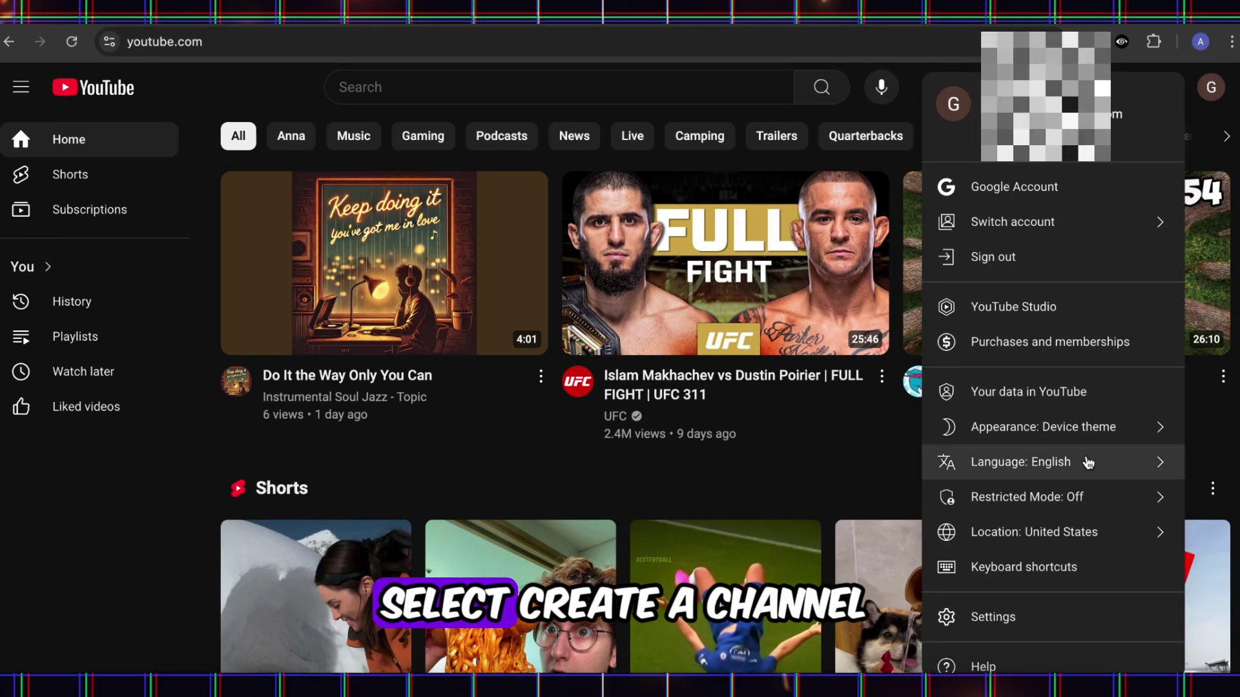
pyautogui.click(1005, 618)
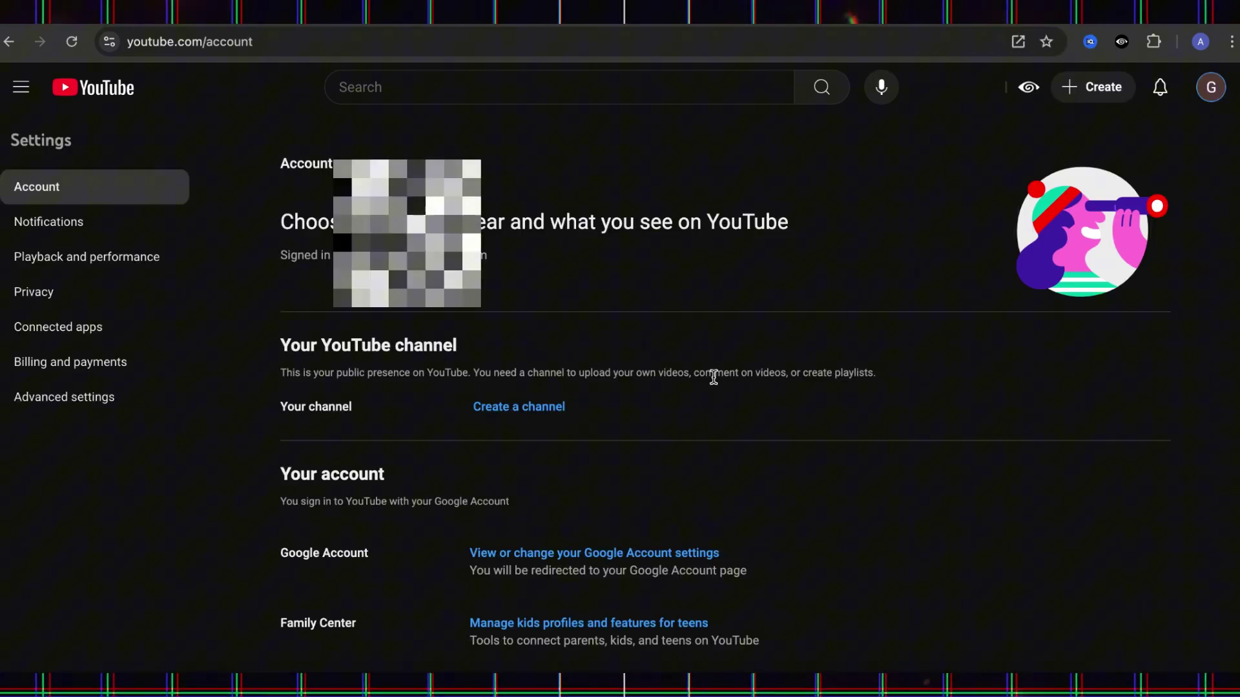
pyautogui.click(526, 413)
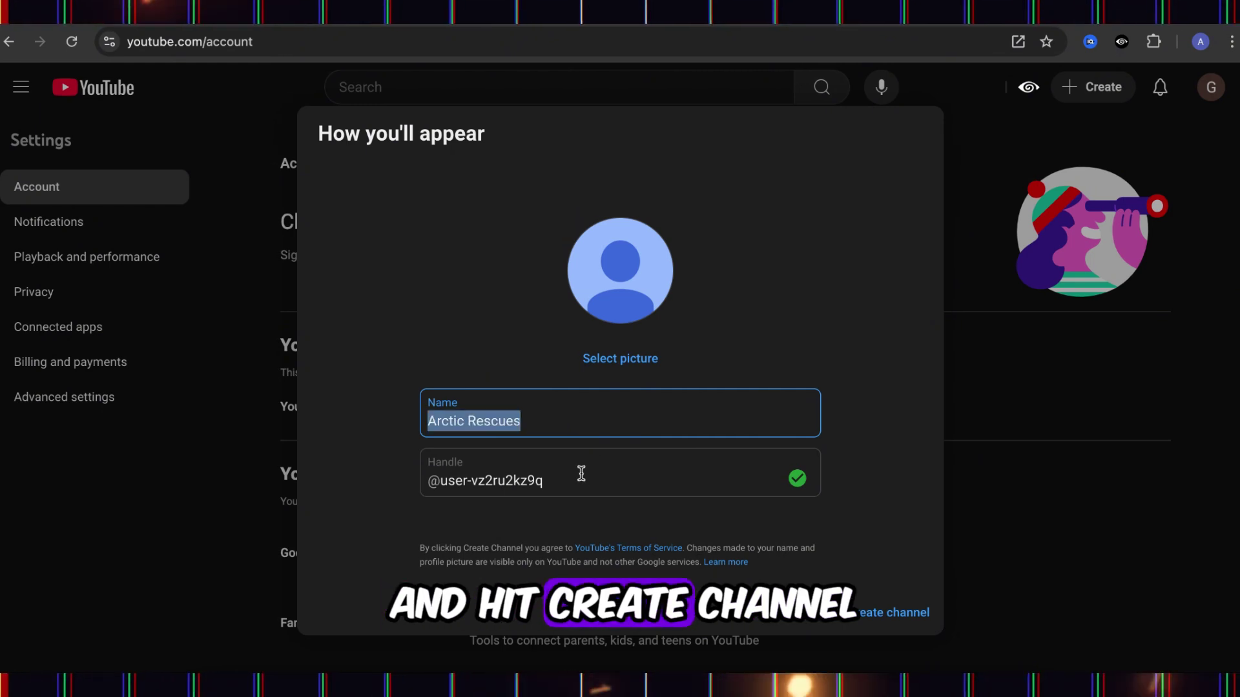
pyautogui.click(581, 473)
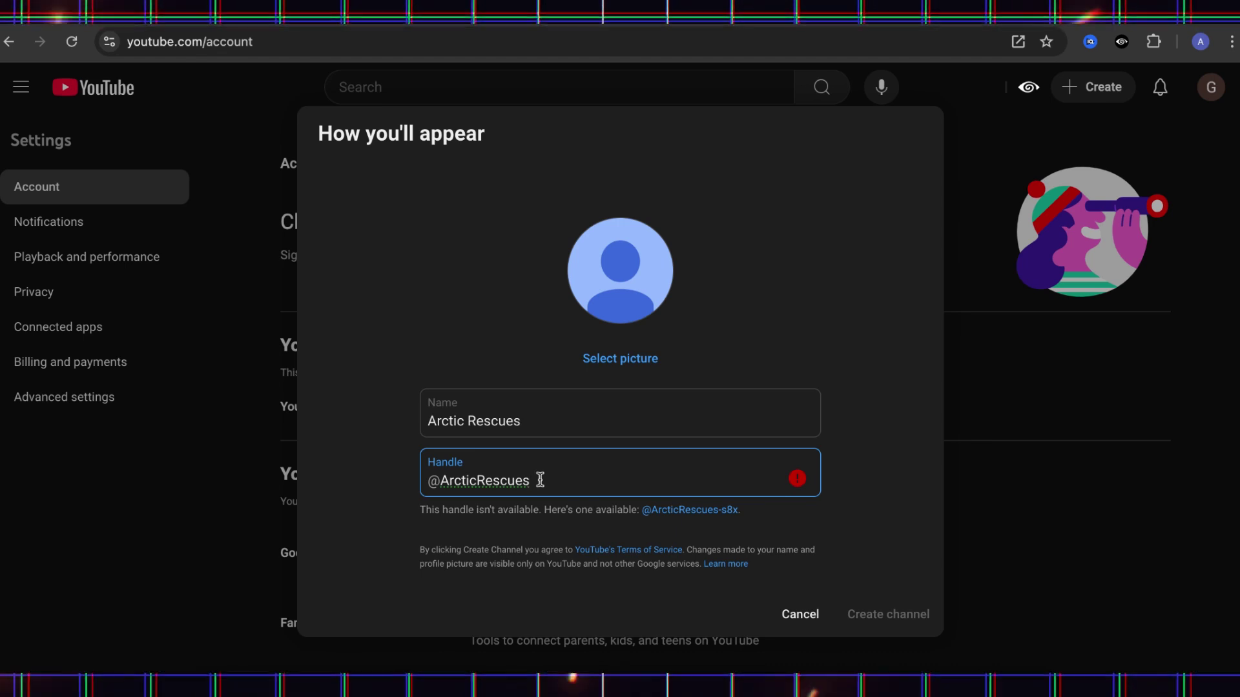
pyautogui.write('12')
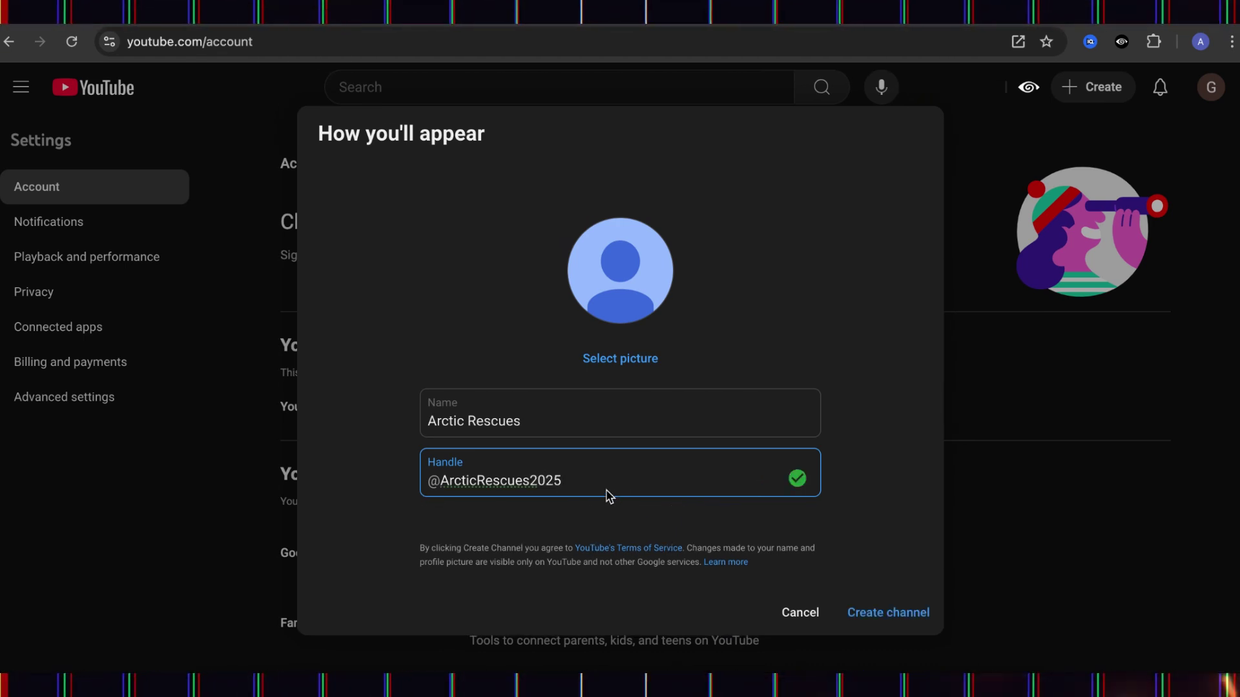
pyautogui.click(898, 617)
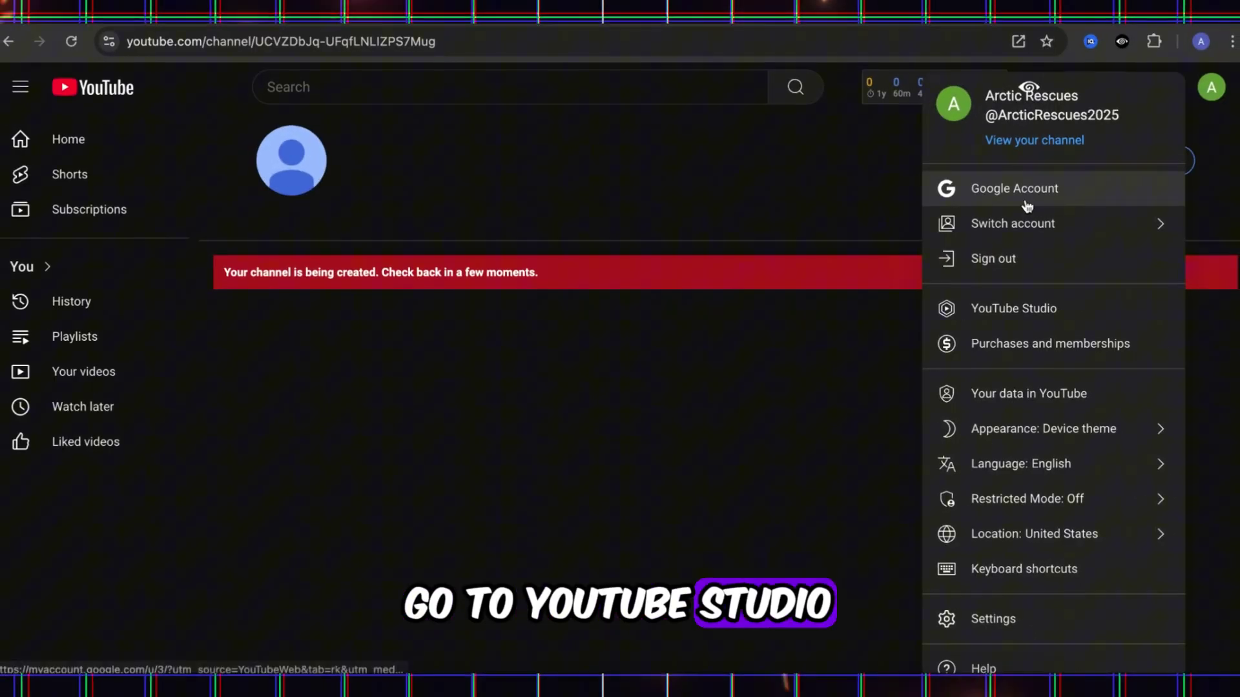
# Step: Go to YouTube Studio, dismiss the welcome and dark-theme prompts, and open Customize channel
pyautogui.click(1027, 321)
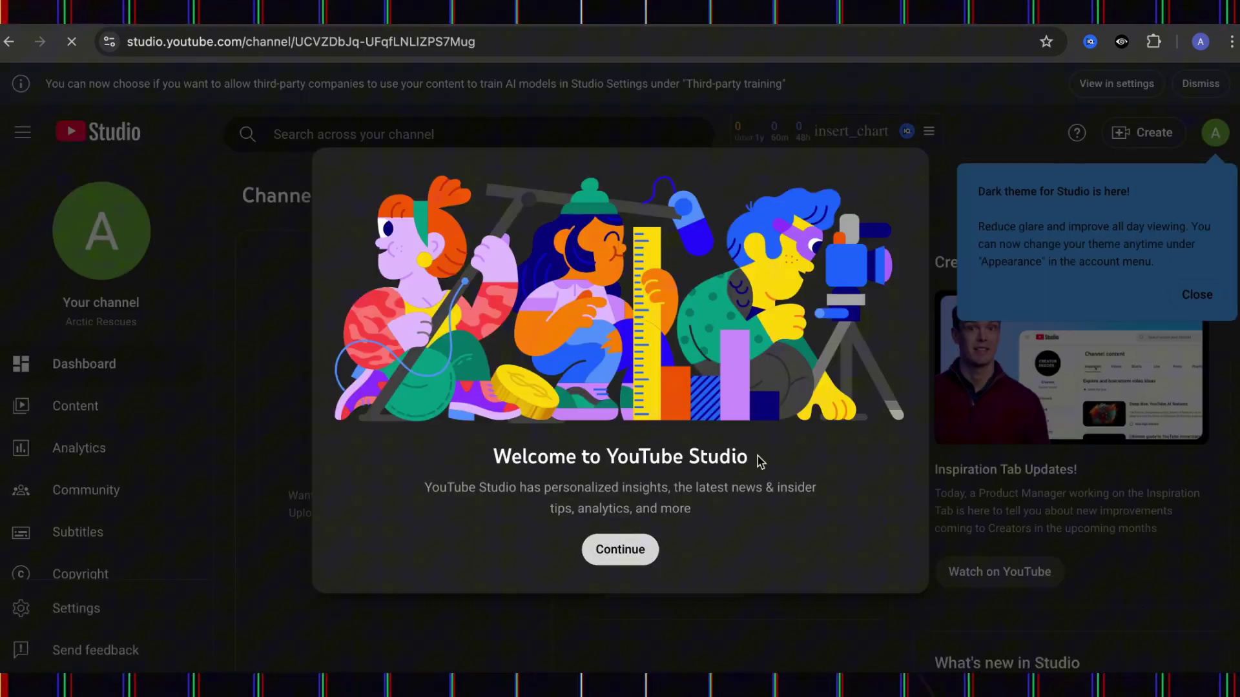
pyautogui.click(641, 547)
pyautogui.click(1225, 303)
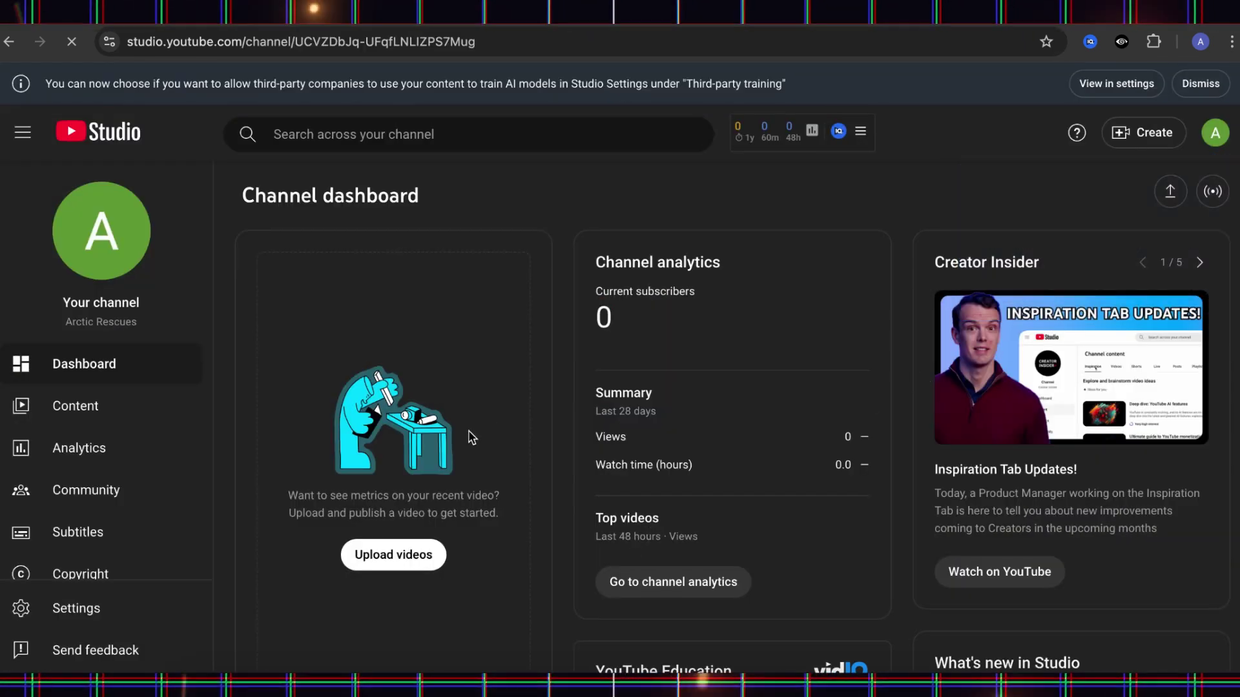
pyautogui.click(102, 236)
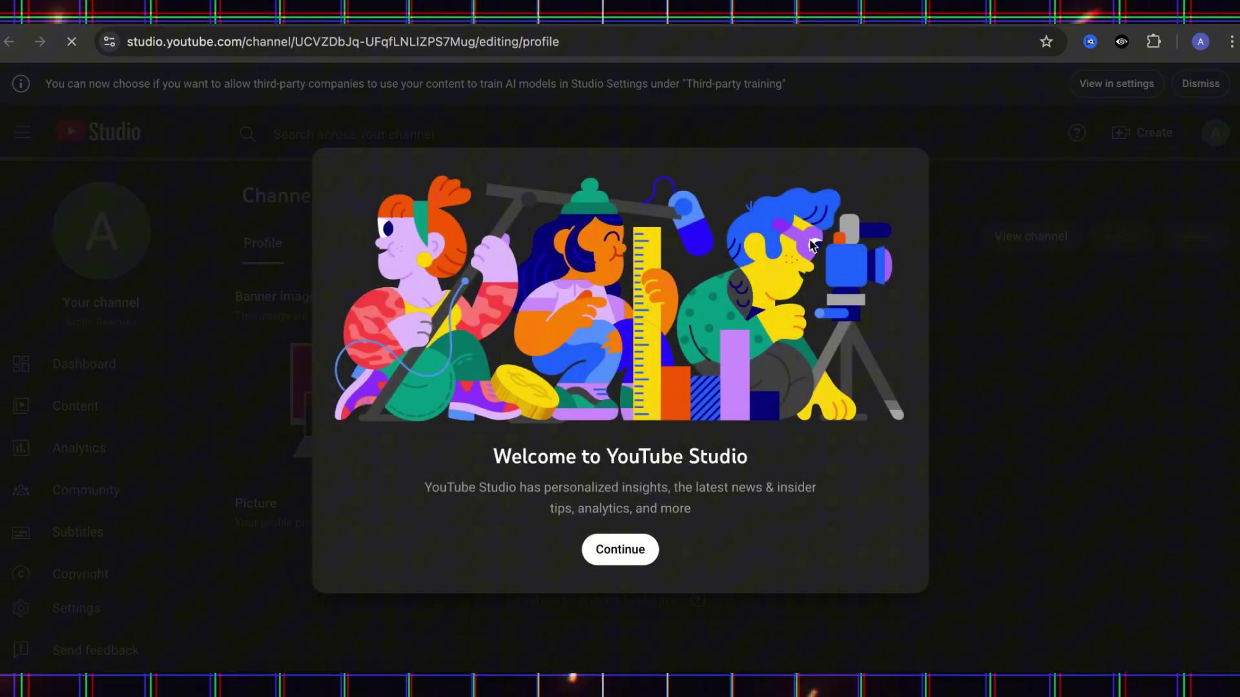
pyautogui.click(620, 548)
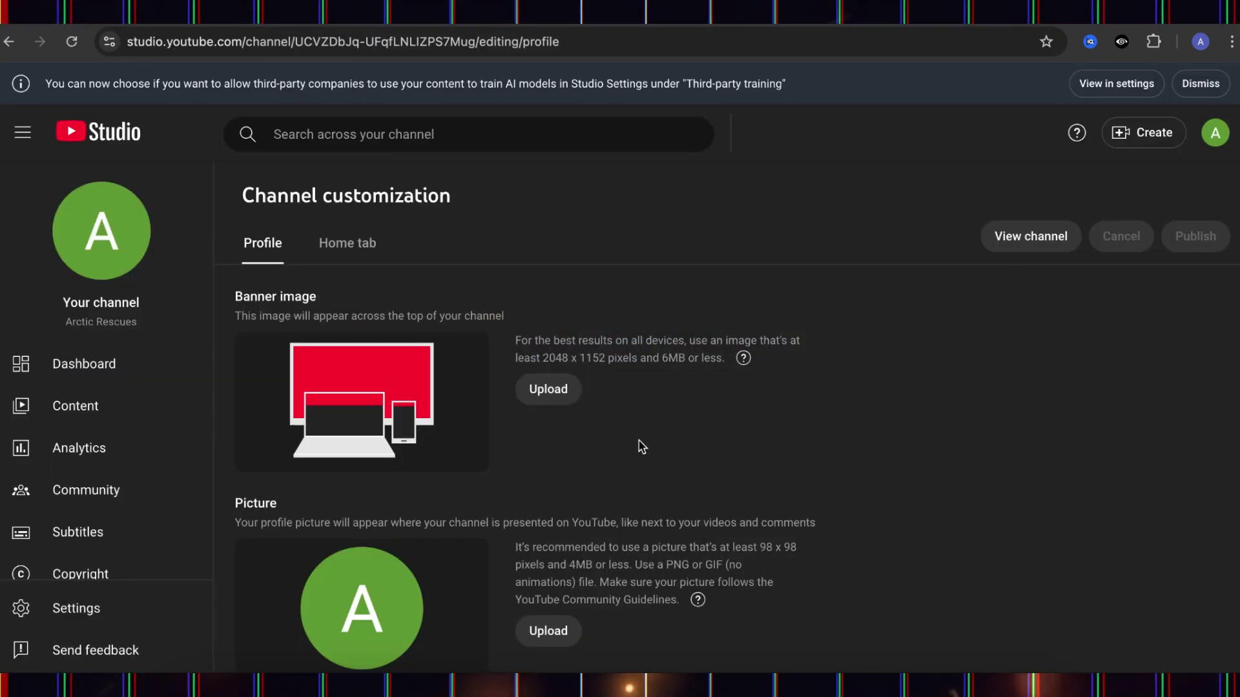
# Step: Upload the downloaded banner image and apply it as the channel banner
pyautogui.click(550, 390)
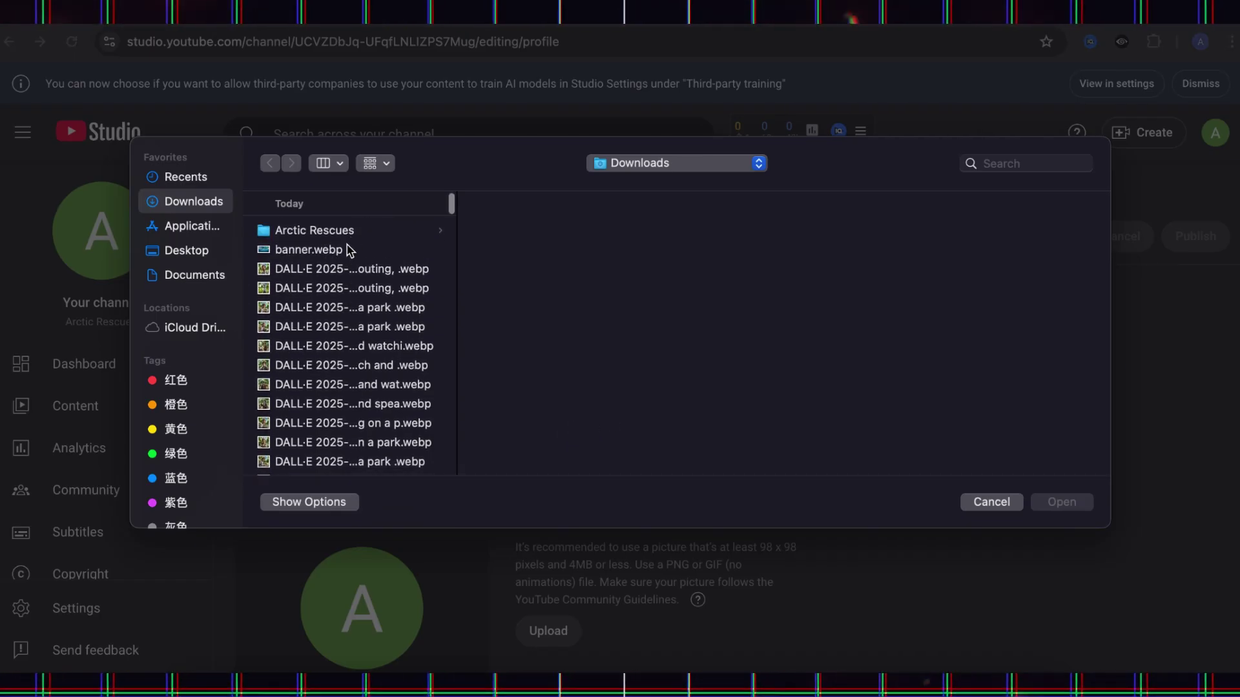
pyautogui.click(309, 250)
pyautogui.click(1062, 502)
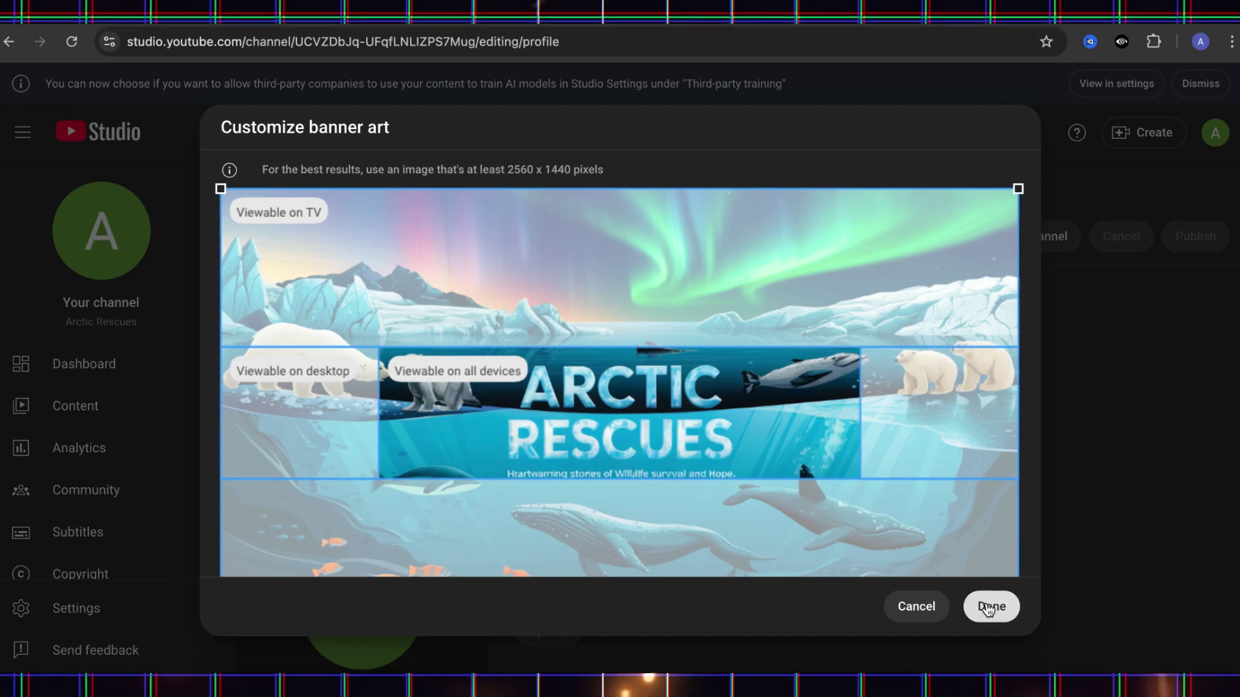
pyautogui.click(988, 606)
# Step: Set logo.jpeg from Downloads as the channel profile picture
pyautogui.scroll(-2, 551, 528)
pyautogui.click(548, 530)
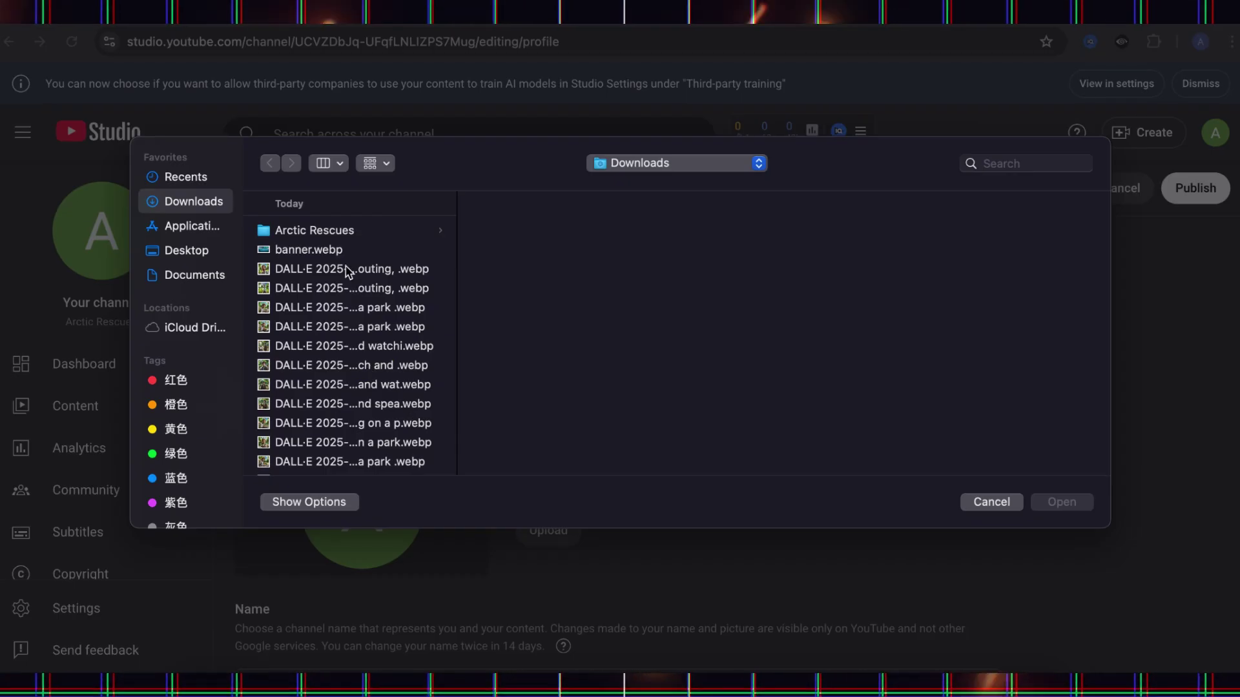
pyautogui.scroll(-10, 321, 315)
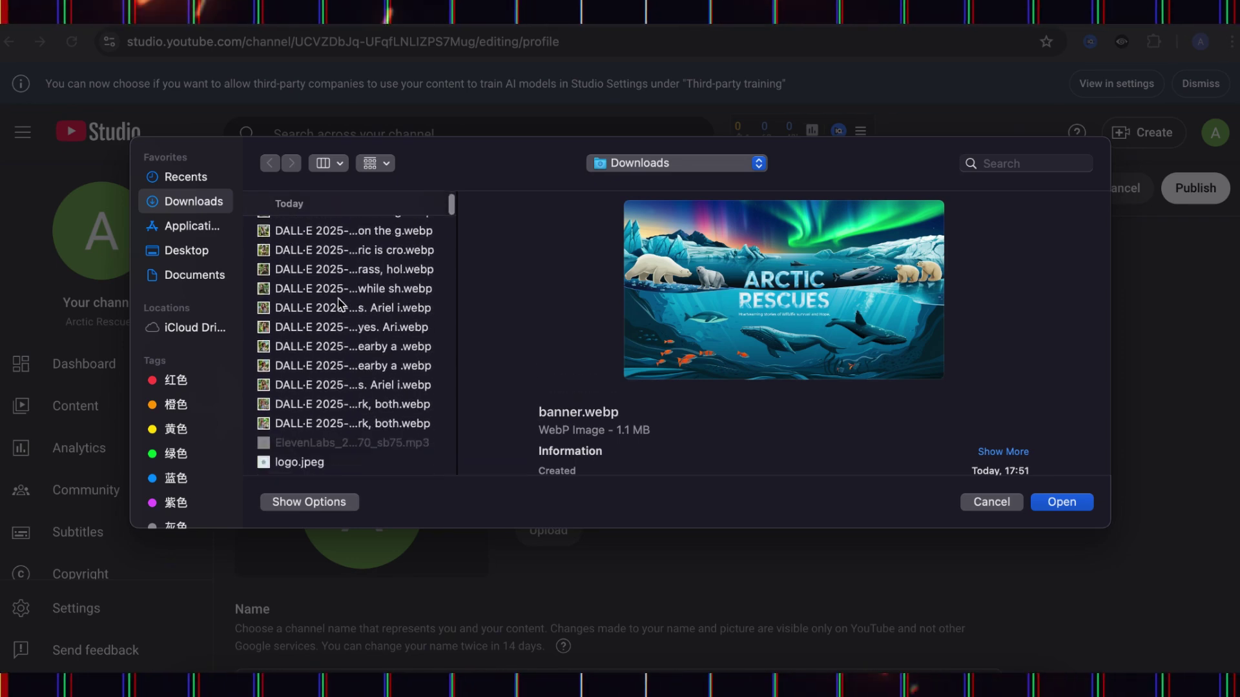
pyautogui.click(306, 381)
pyautogui.click(1061, 502)
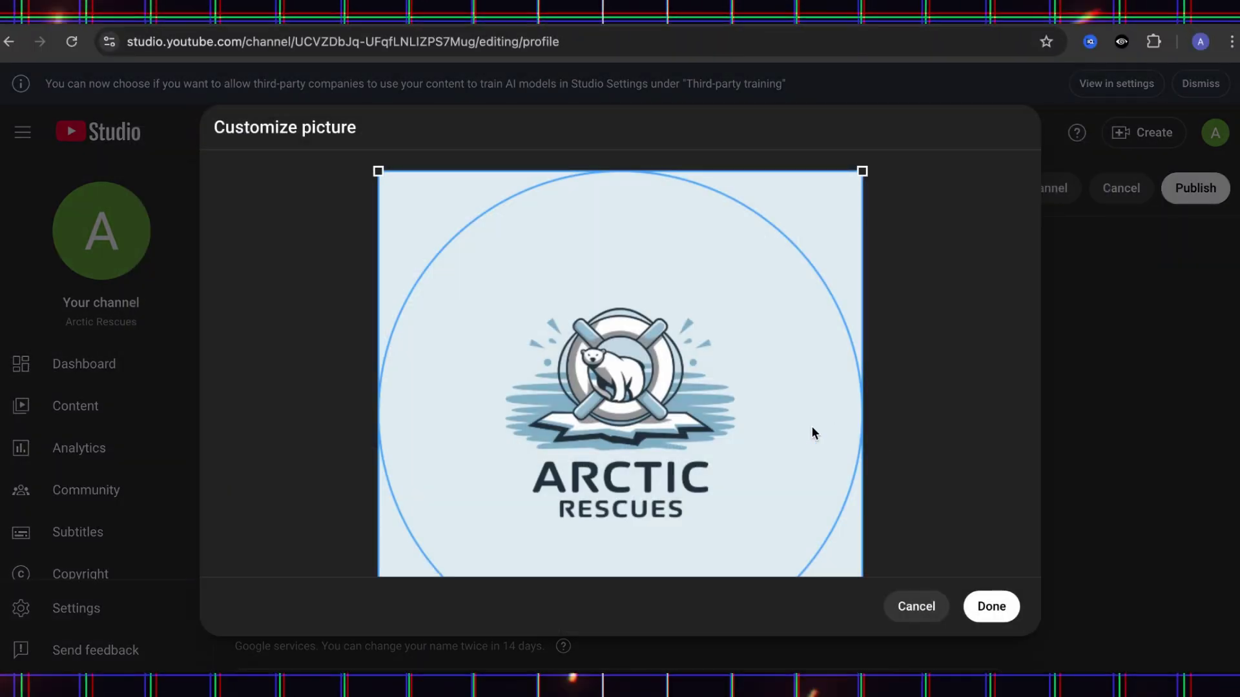
pyautogui.scroll(-3, 811, 355)
pyautogui.scroll(2, 811, 355)
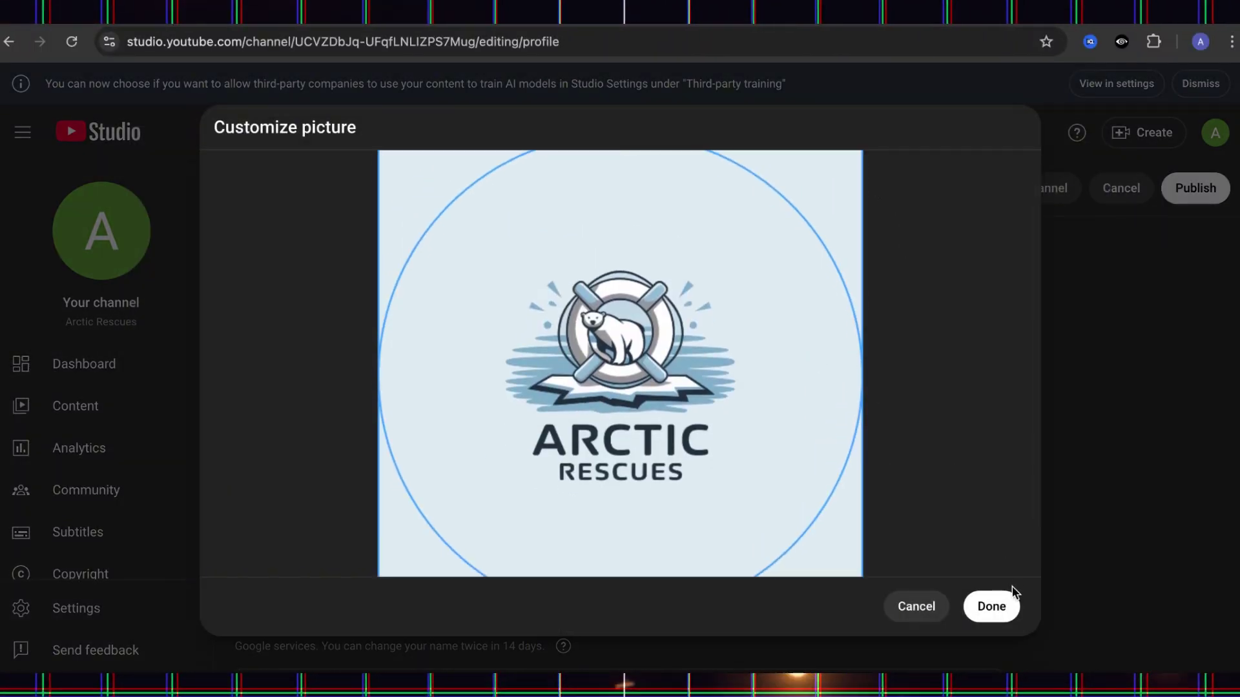
pyautogui.click(992, 605)
pyautogui.scroll(-1, 853, 512)
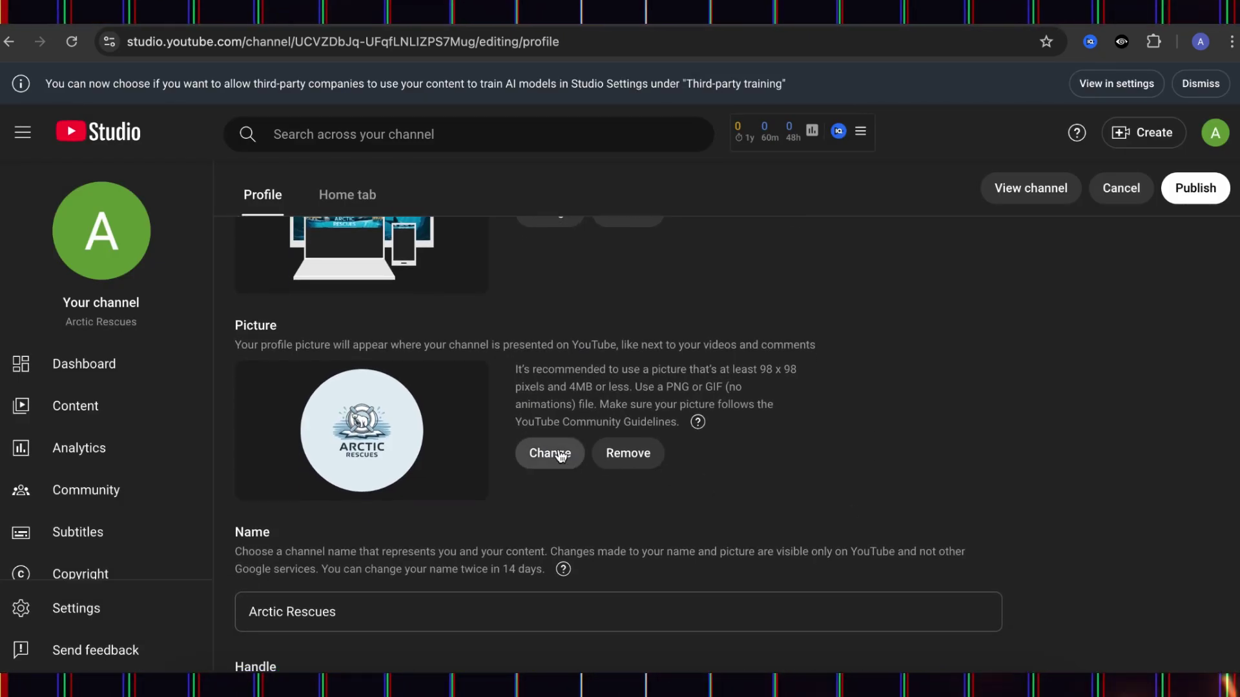
# Step: Paste the prepared 'Welcome to Arctic Rescues' paragraph from Pages into the channel description
pyautogui.scroll(-5, 561, 455)
pyautogui.click(676, 685)
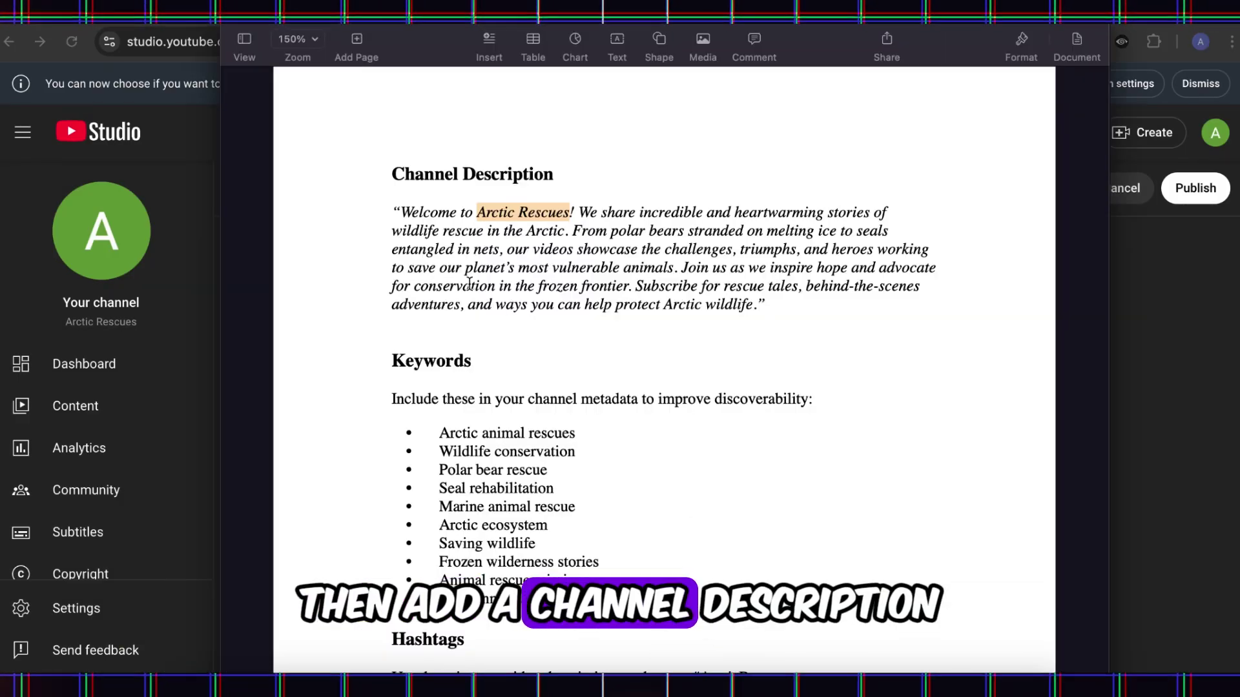
pyautogui.moveTo(394, 210); pyautogui.dragTo(859, 310)
pyautogui.press('super+c')
pyautogui.press('super+Tab')
pyautogui.click(613, 438)
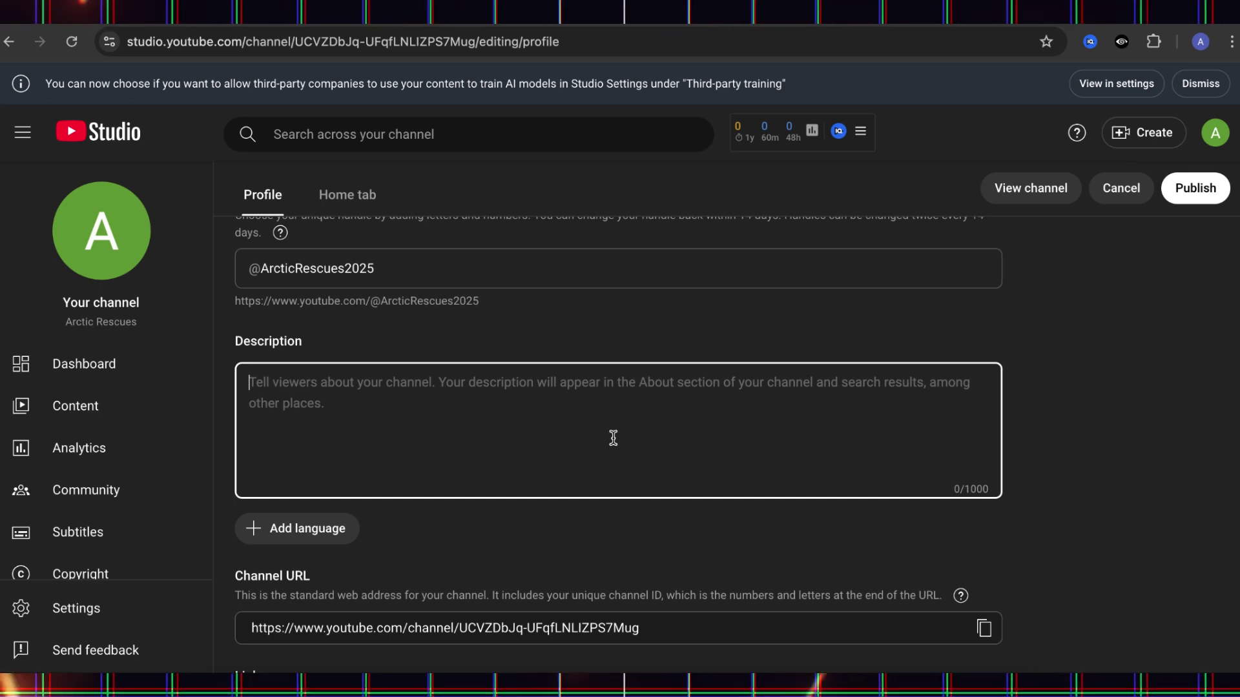
pyautogui.press('super+v')
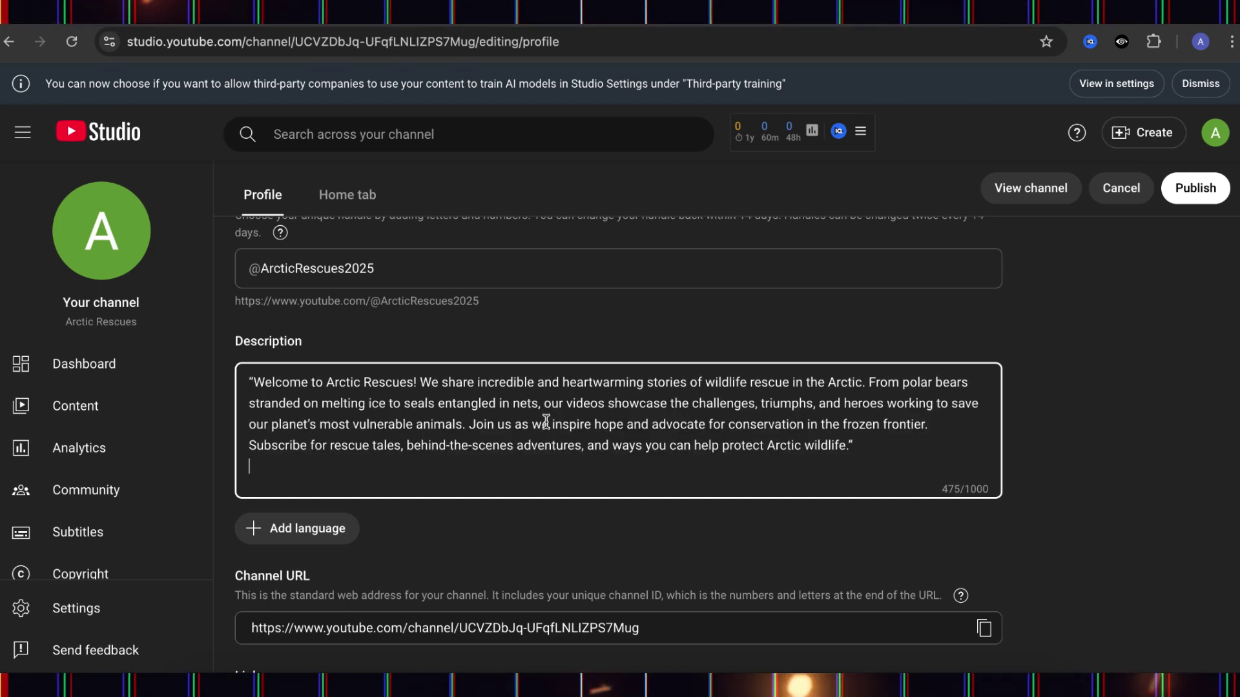
# Step: Add logo.jpeg as the video watermark and publish the channel changes
pyautogui.scroll(-5, 545, 422)
pyautogui.click(565, 605)
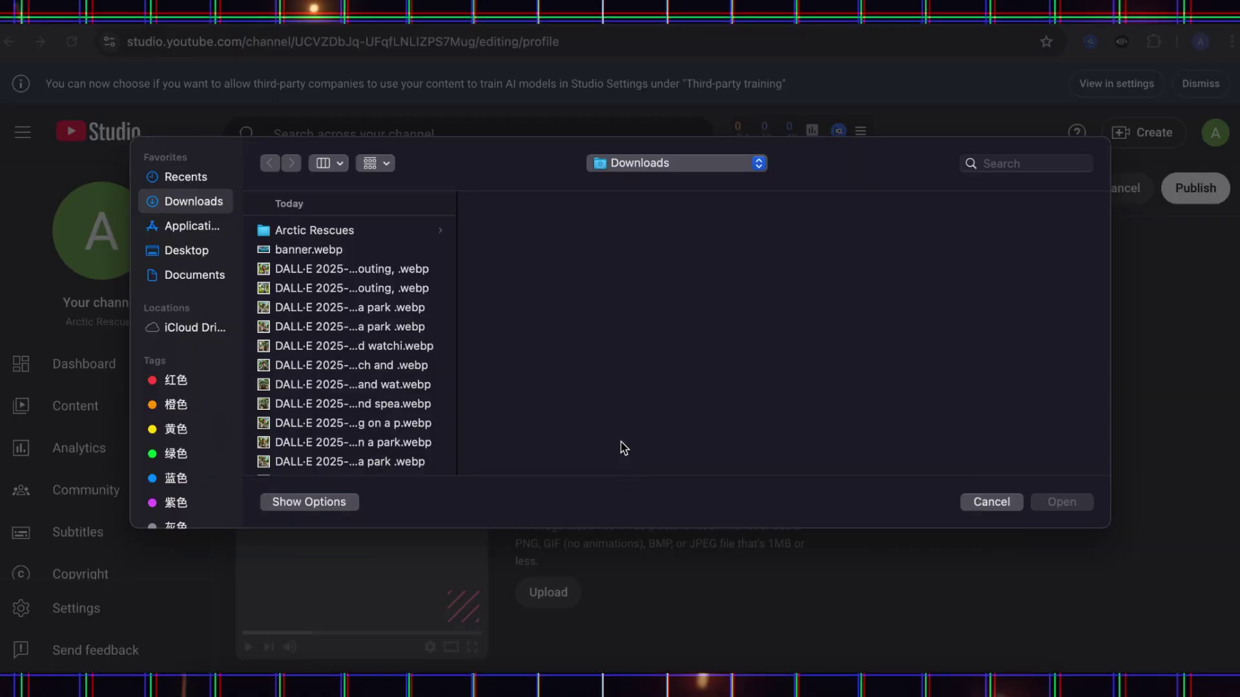
pyautogui.scroll(-10, 330, 358)
pyautogui.click(299, 386)
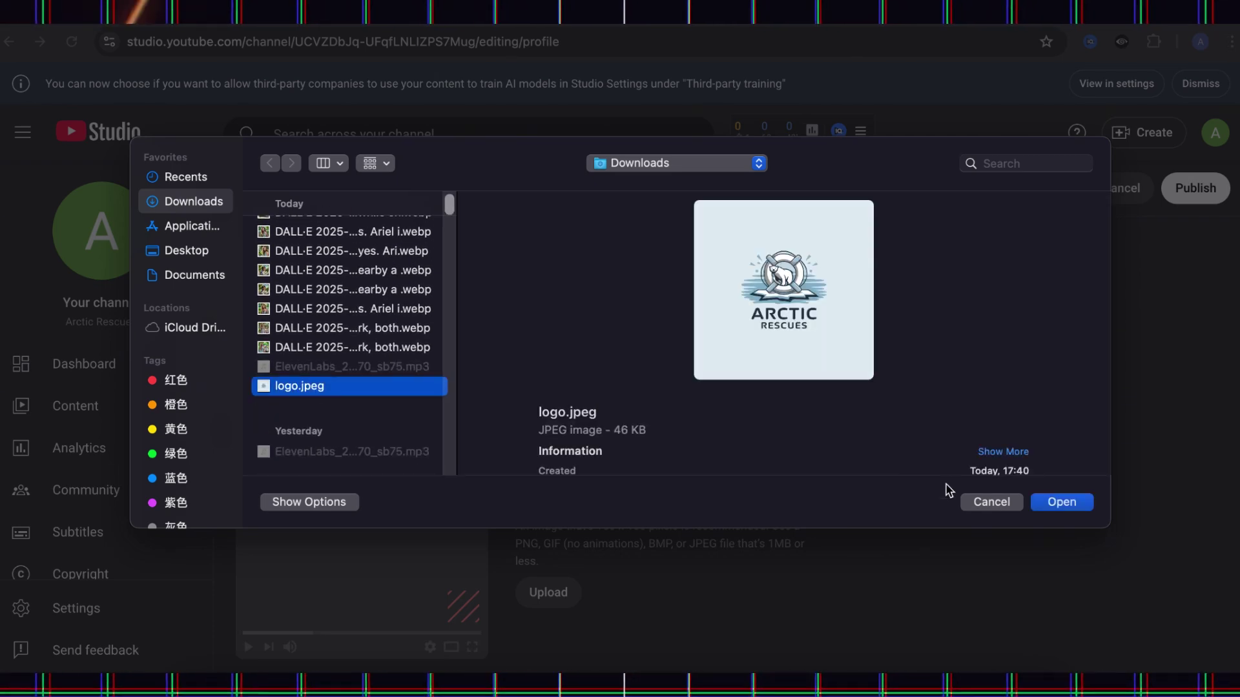
pyautogui.click(1054, 505)
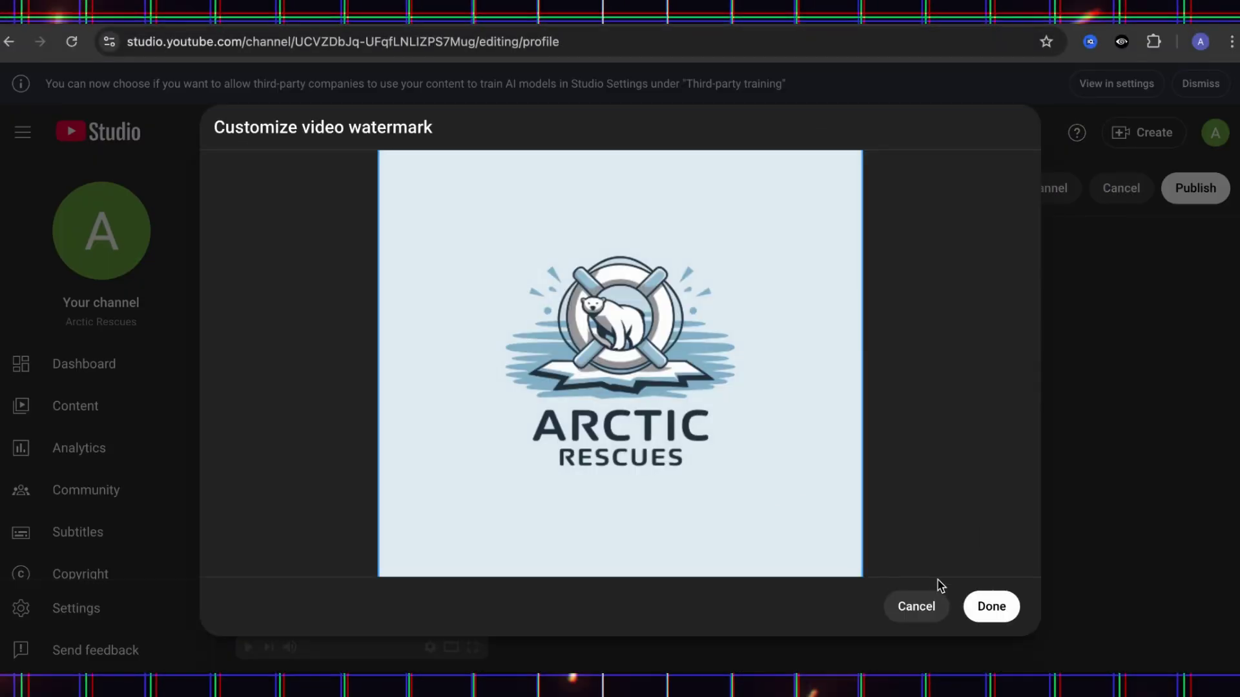
pyautogui.click(996, 589)
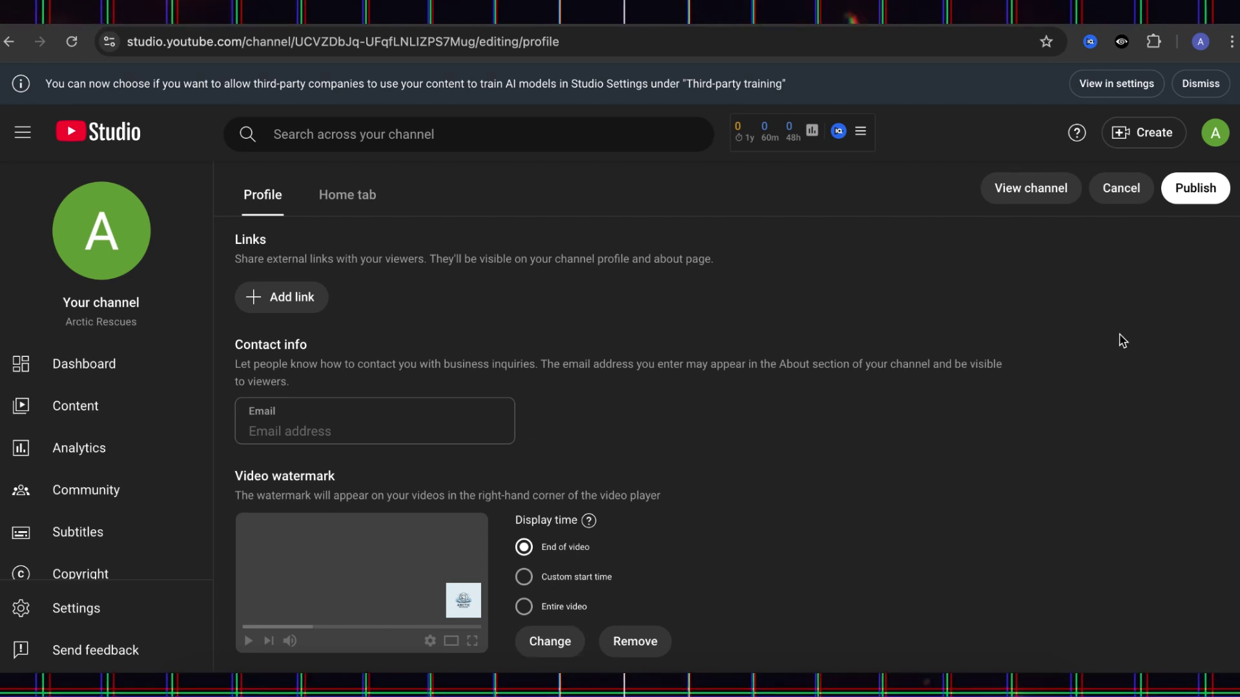
pyautogui.scroll(7, 1122, 341)
pyautogui.click(1195, 188)
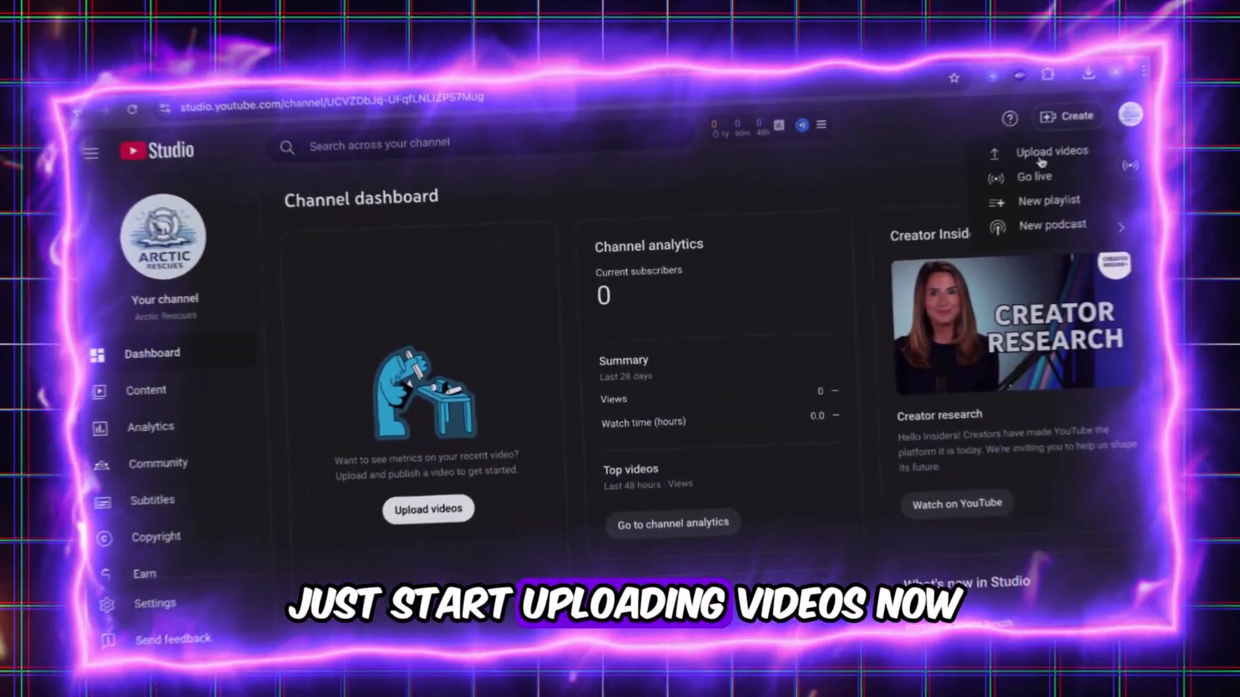
# Step: Open the Create > Upload videos dialog from the Studio dashboard
pyautogui.click(1043, 155)
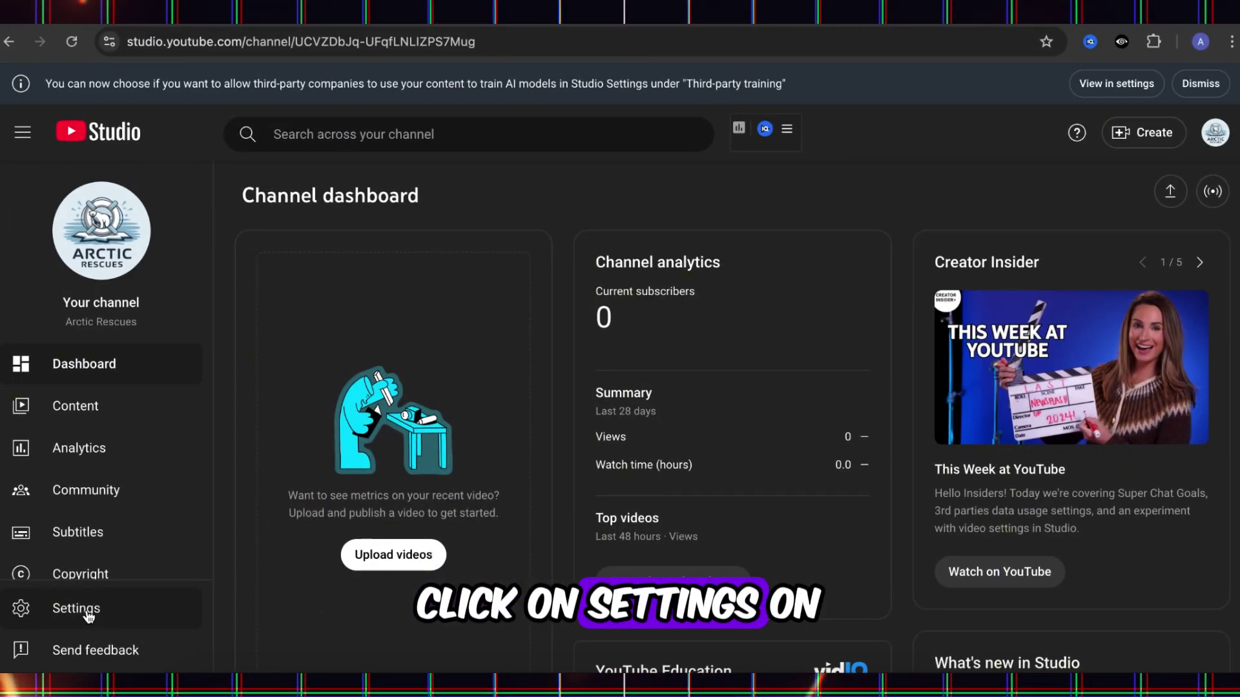
# Step: Open the channel's basic info settings and expand the country-of-residence list
pyautogui.click(88, 613)
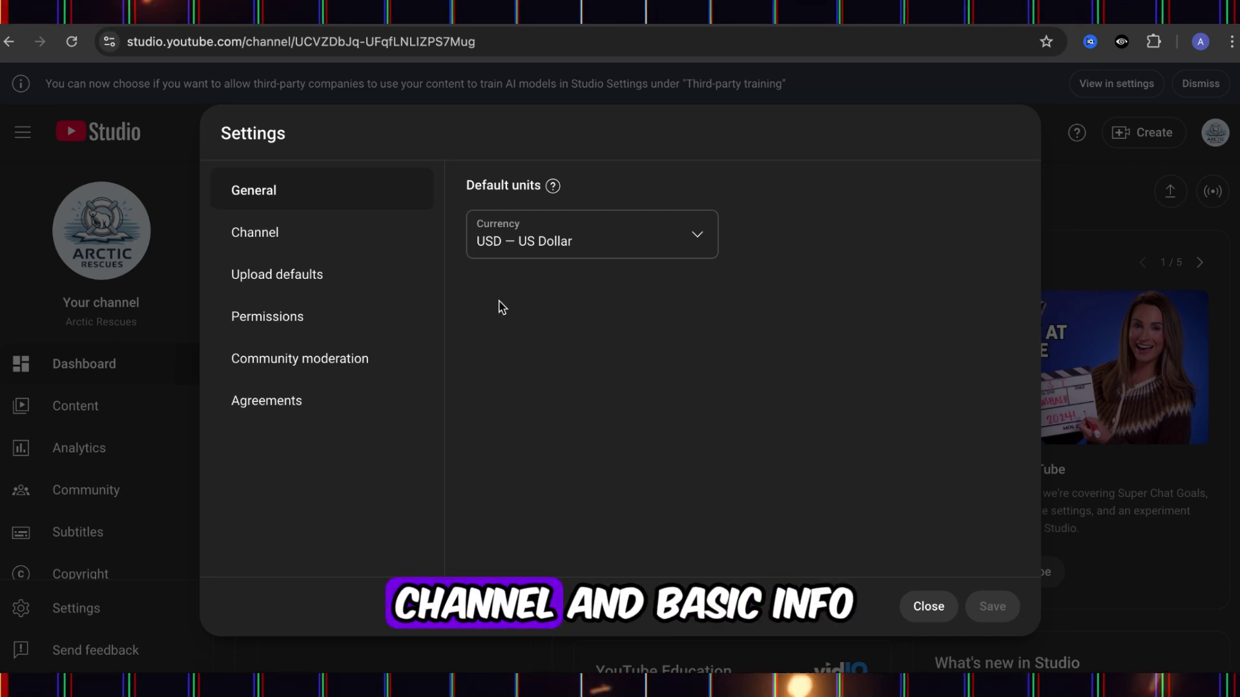
pyautogui.click(324, 243)
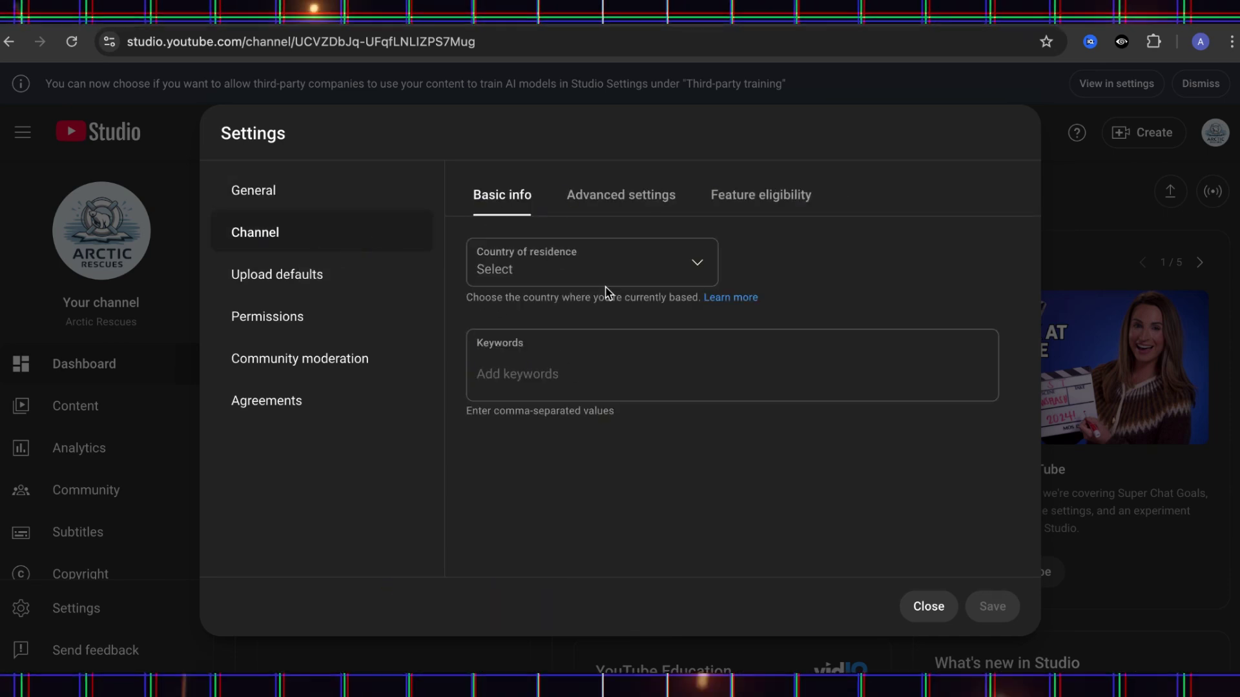
pyautogui.click(699, 266)
pyautogui.scroll(-20, 573, 440)
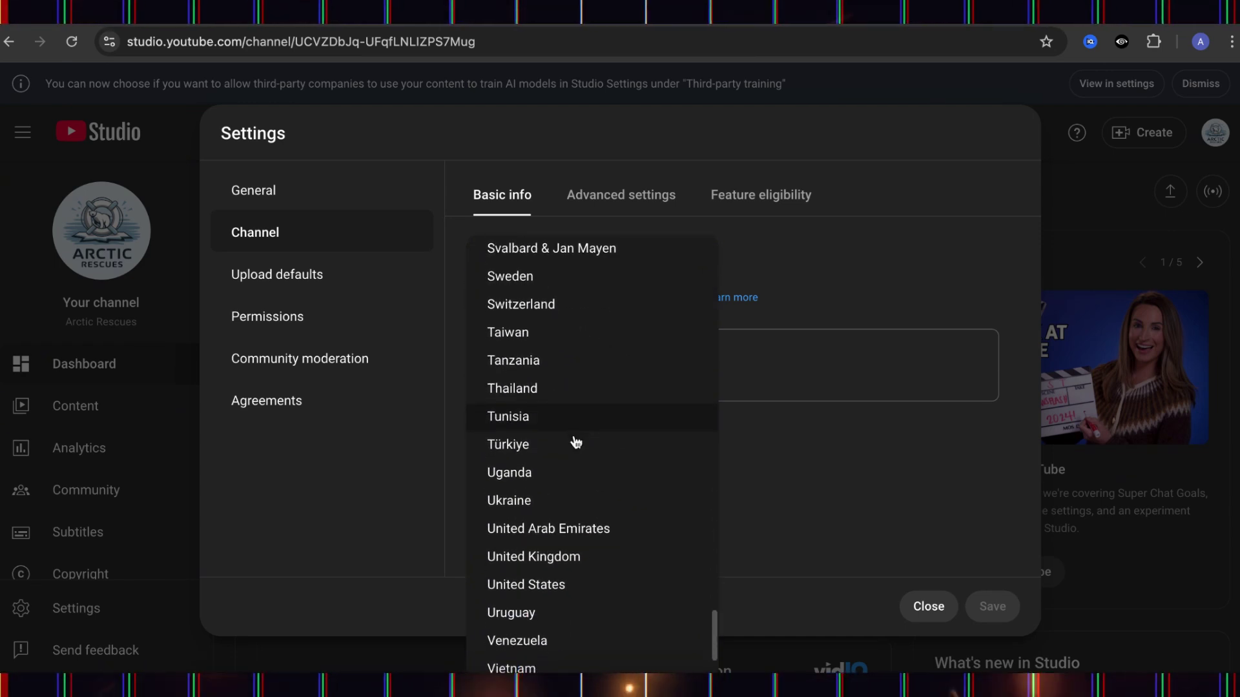
# Step: Set country of residence to United States and add keywords Arctic animal rescues and Wildlife conservation
pyautogui.click(587, 576)
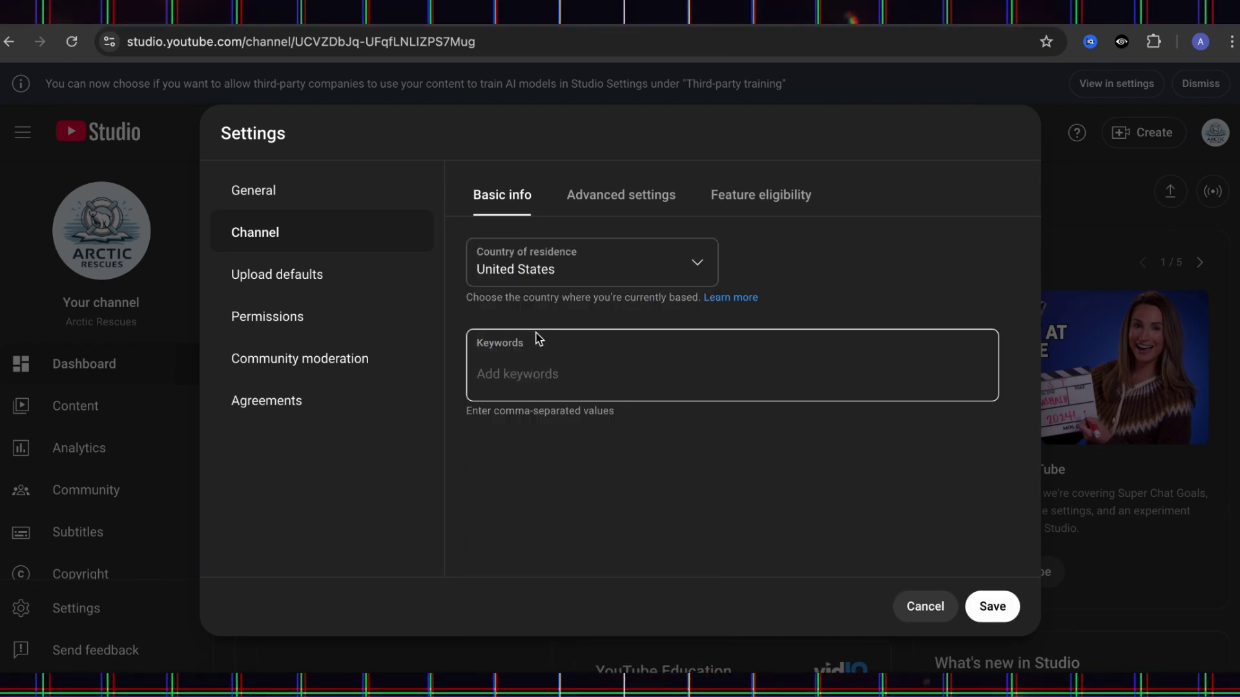
pyautogui.press('super+Tab')
pyautogui.moveTo(439, 382); pyautogui.dragTo(573, 374)
pyautogui.press('super+c')
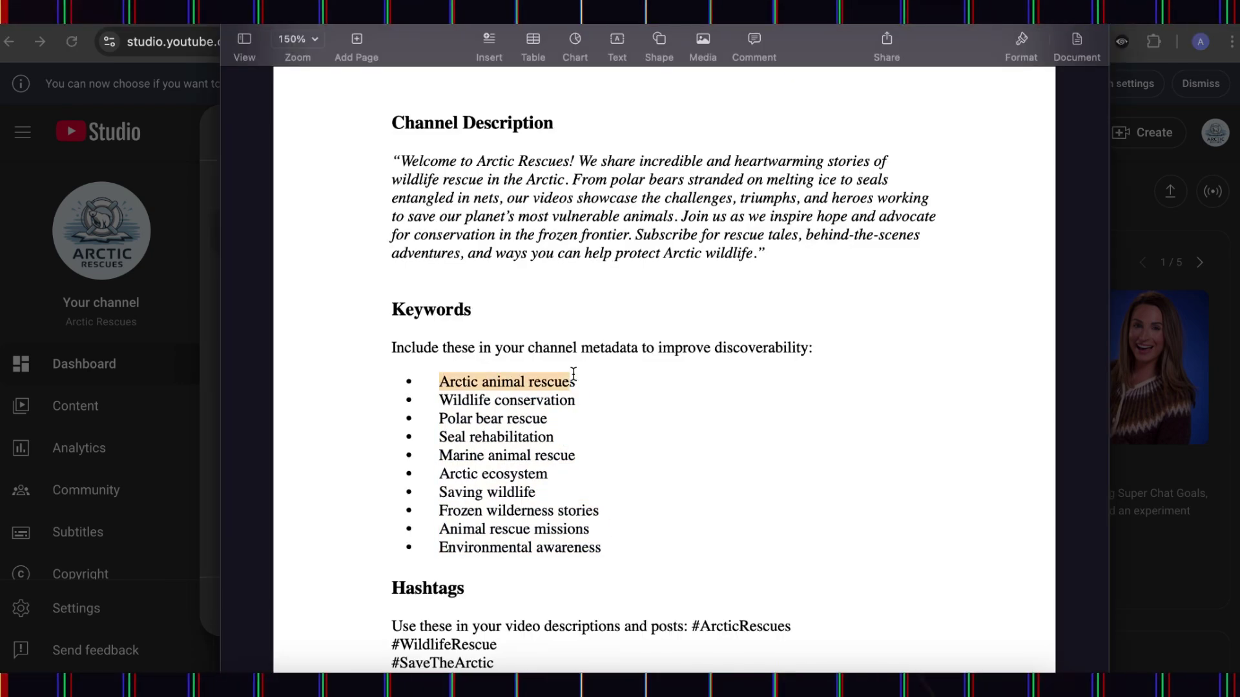
pyautogui.click(443, 675)
pyautogui.click(534, 379)
pyautogui.press('super+v')
pyautogui.click(714, 672)
pyautogui.moveTo(440, 400); pyautogui.dragTo(571, 395)
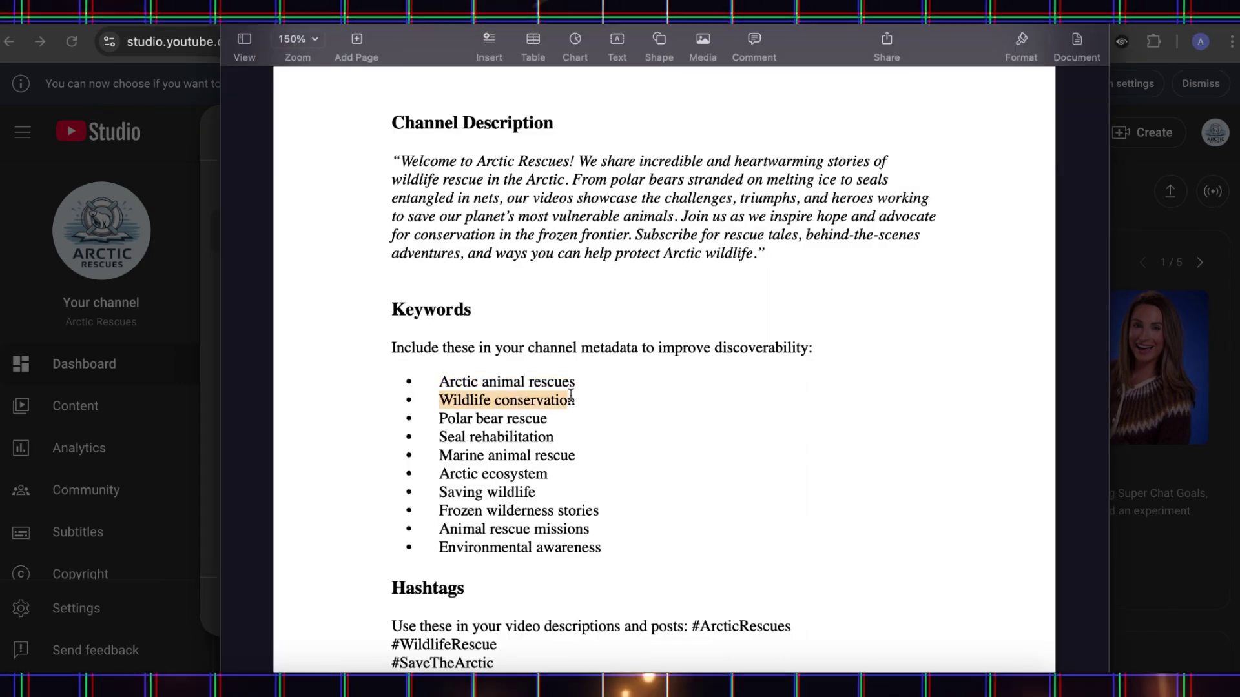
pyautogui.click(443, 674)
pyautogui.click(656, 382)
pyautogui.write('Wildlife conservation')
# Step: Add the remaining keywords, Polar bear rescue through Environmental awareness, from the Pages list
pyautogui.click(682, 675)
pyautogui.moveTo(440, 418); pyautogui.dragTo(548, 418)
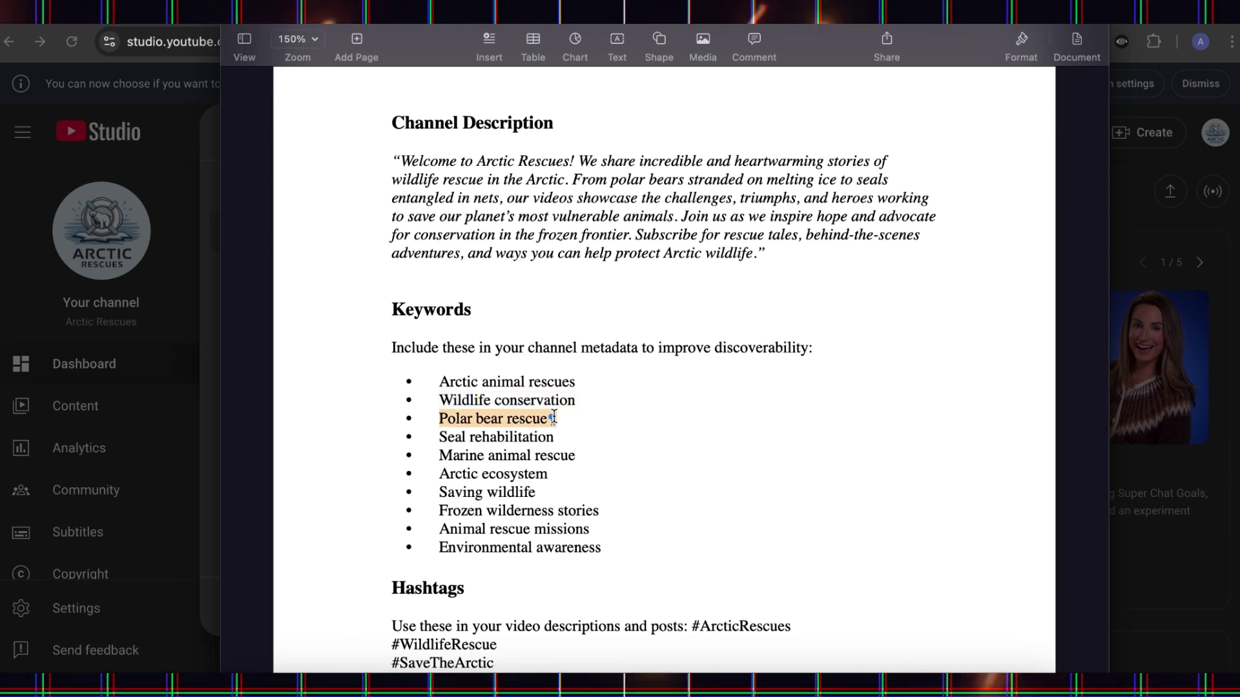
pyautogui.click(443, 674)
pyautogui.write('Polar bear rescue')
pyautogui.moveTo(554, 438); pyautogui.dragTo(445, 440)
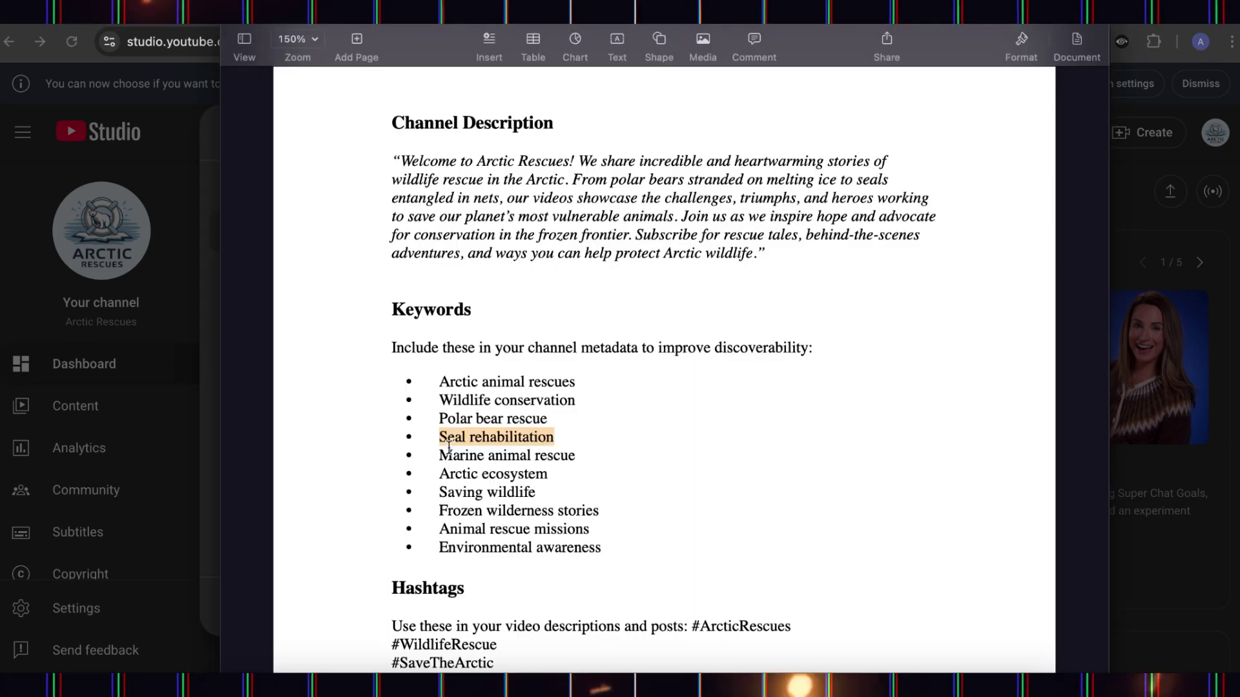
pyautogui.moveTo(440, 455); pyautogui.dragTo(575, 456)
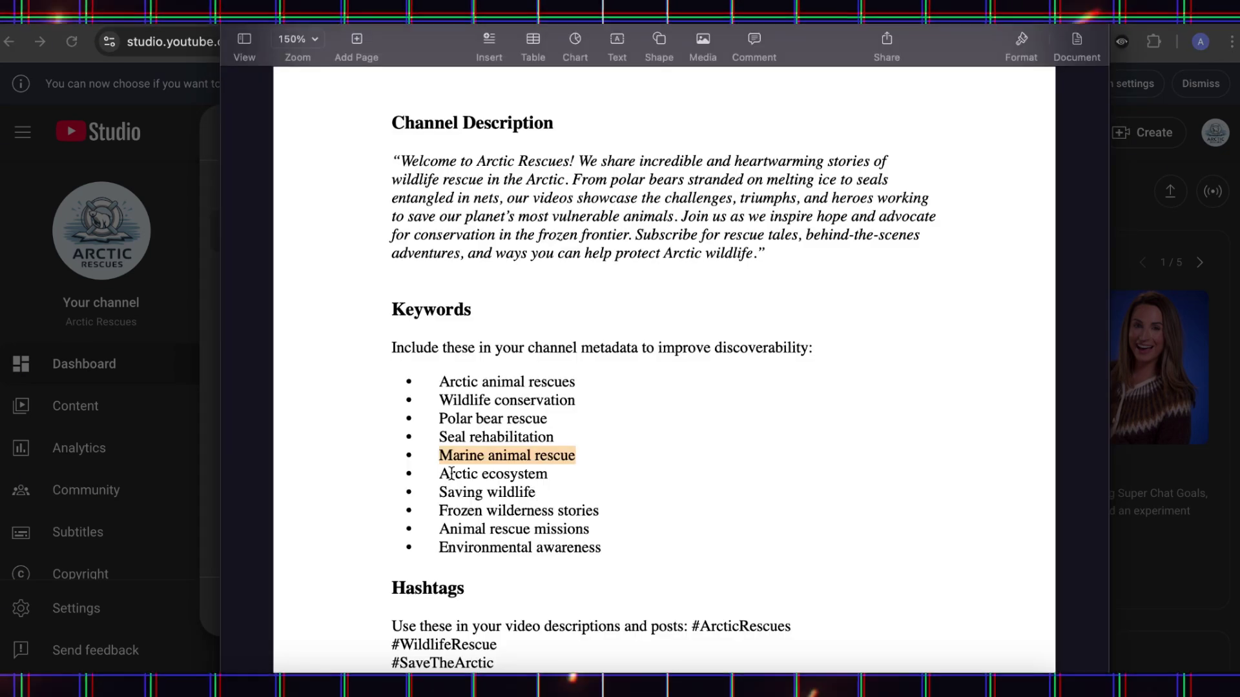
pyautogui.moveTo(446, 474); pyautogui.dragTo(543, 476)
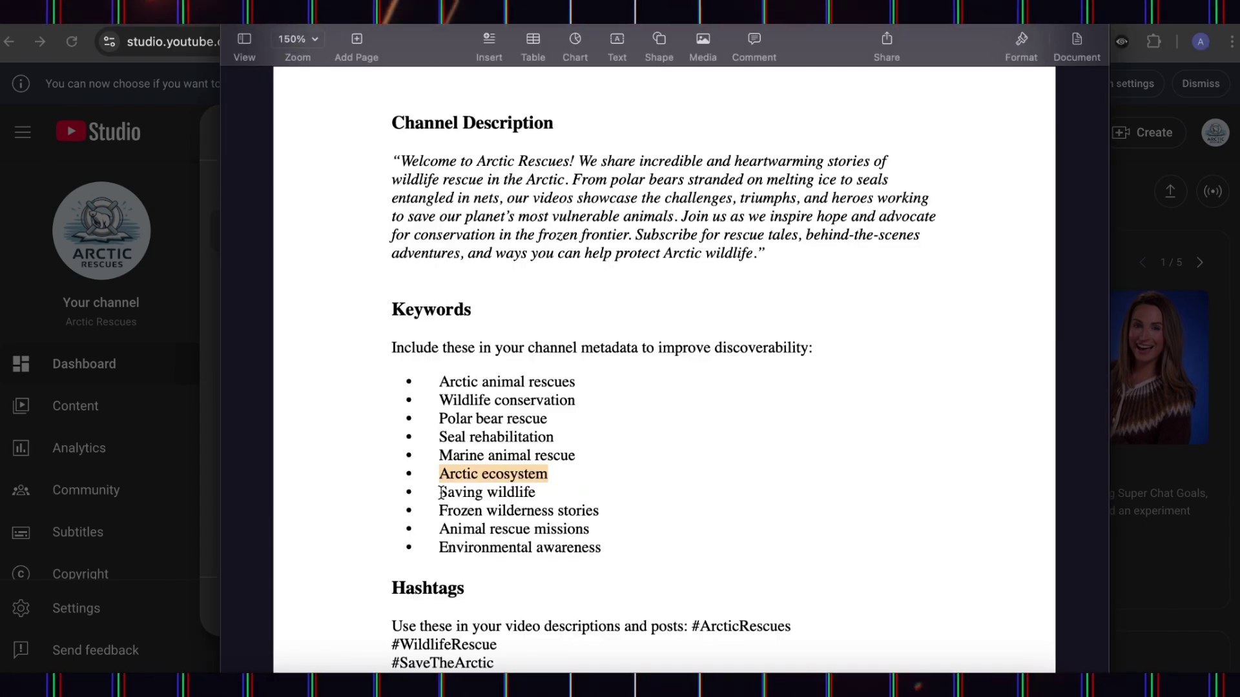
pyautogui.moveTo(439, 492); pyautogui.dragTo(535, 492)
pyautogui.press('super+c')
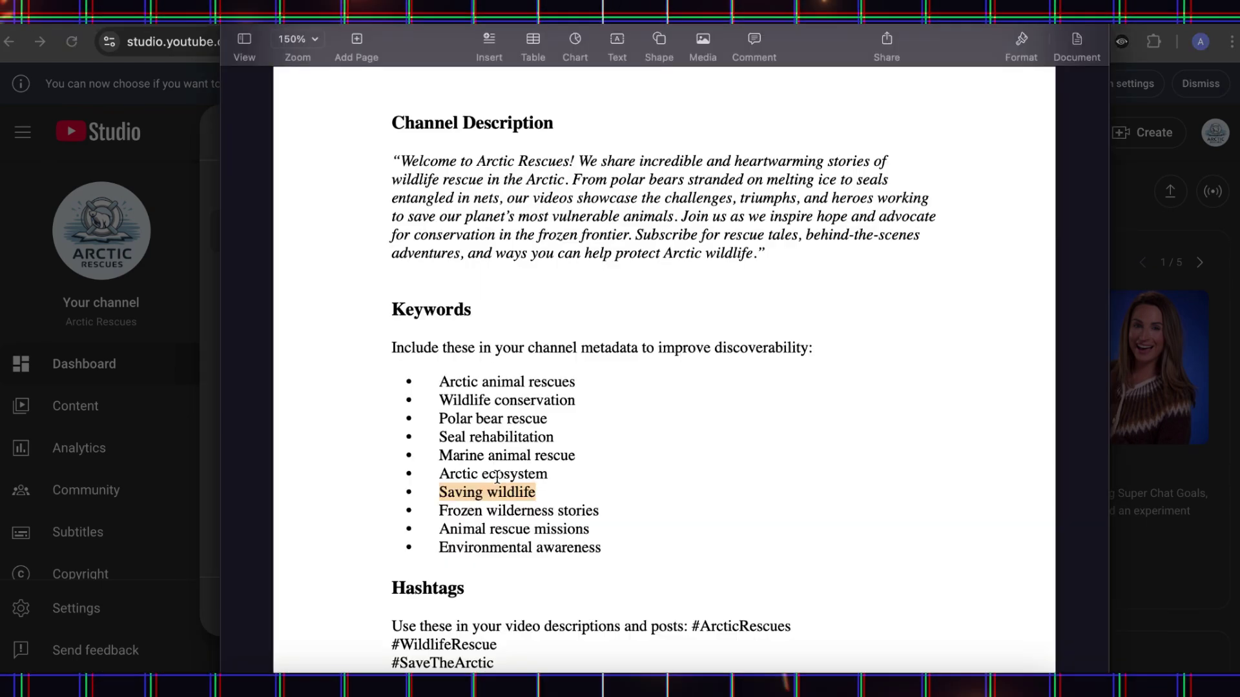
pyautogui.moveTo(439, 510); pyautogui.dragTo(598, 507)
pyautogui.press('super+v')
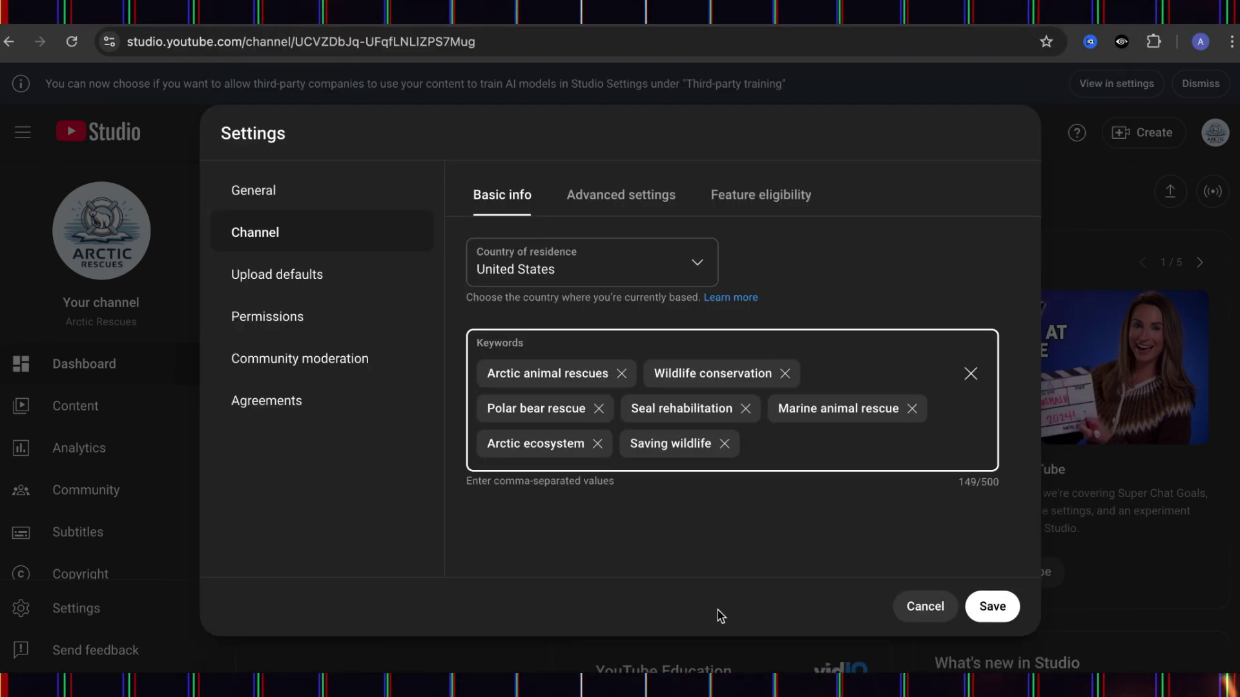
pyautogui.moveTo(439, 527); pyautogui.dragTo(554, 526)
pyautogui.write('Frozen wilderness stories')
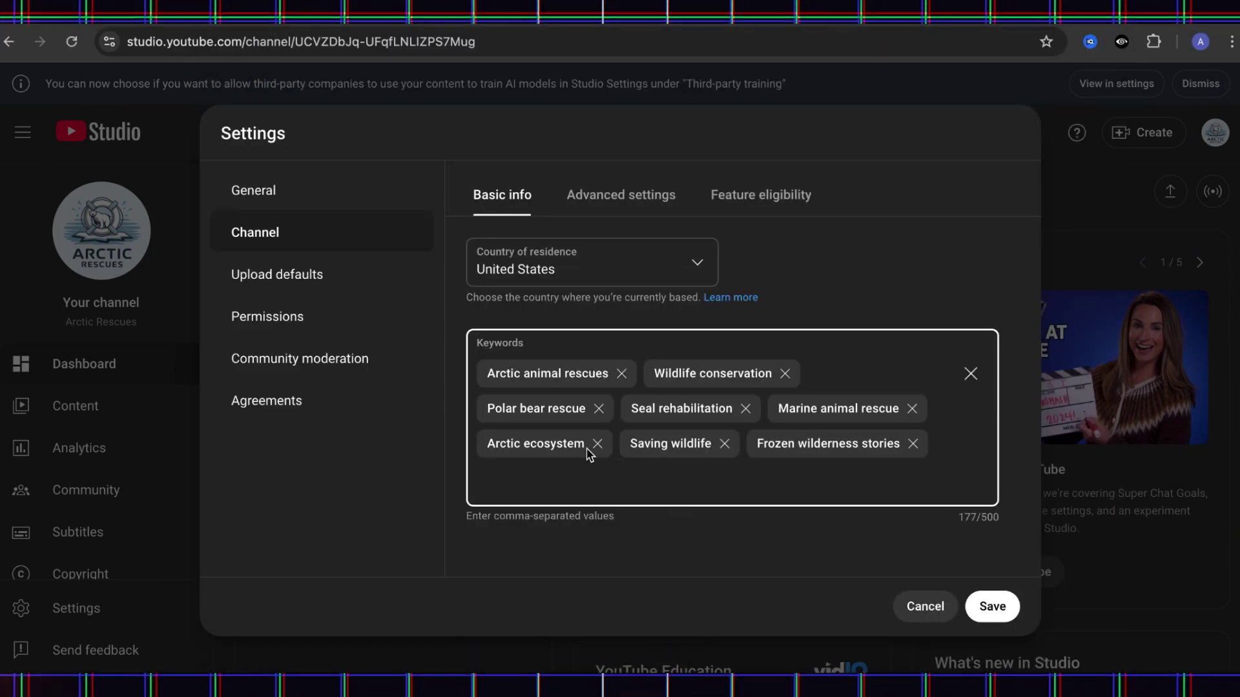
pyautogui.moveTo(439, 548); pyautogui.dragTo(603, 542)
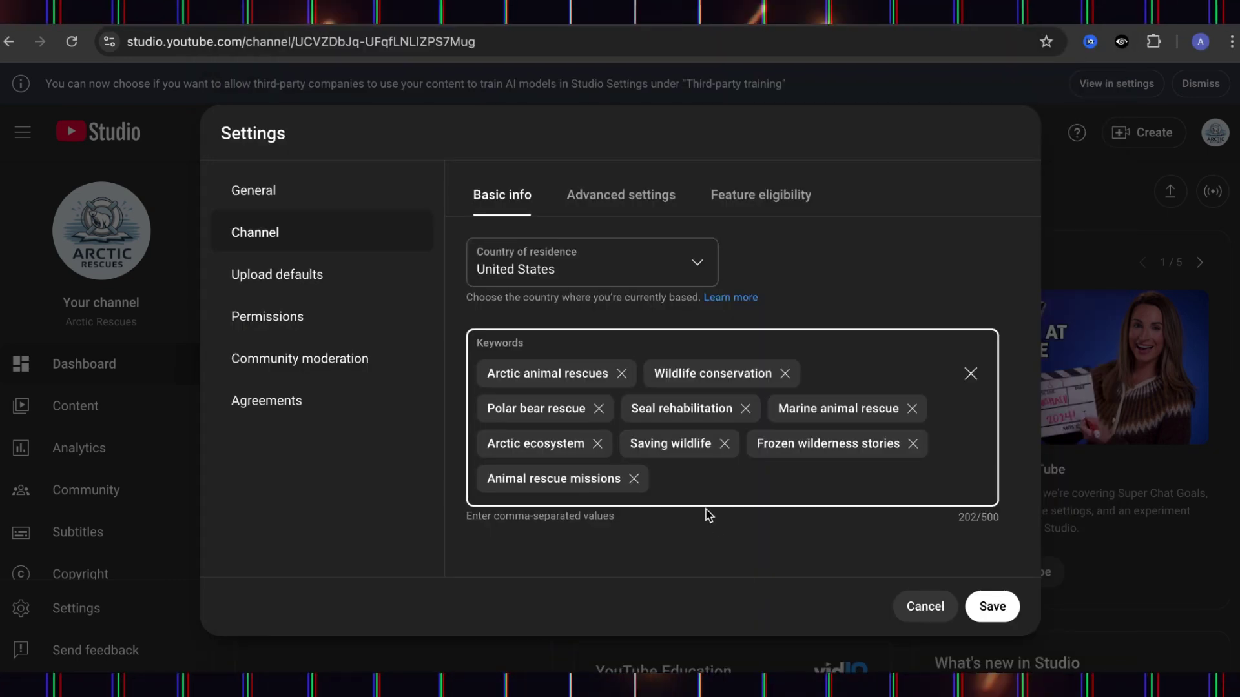
pyautogui.write('Environmental awareness')
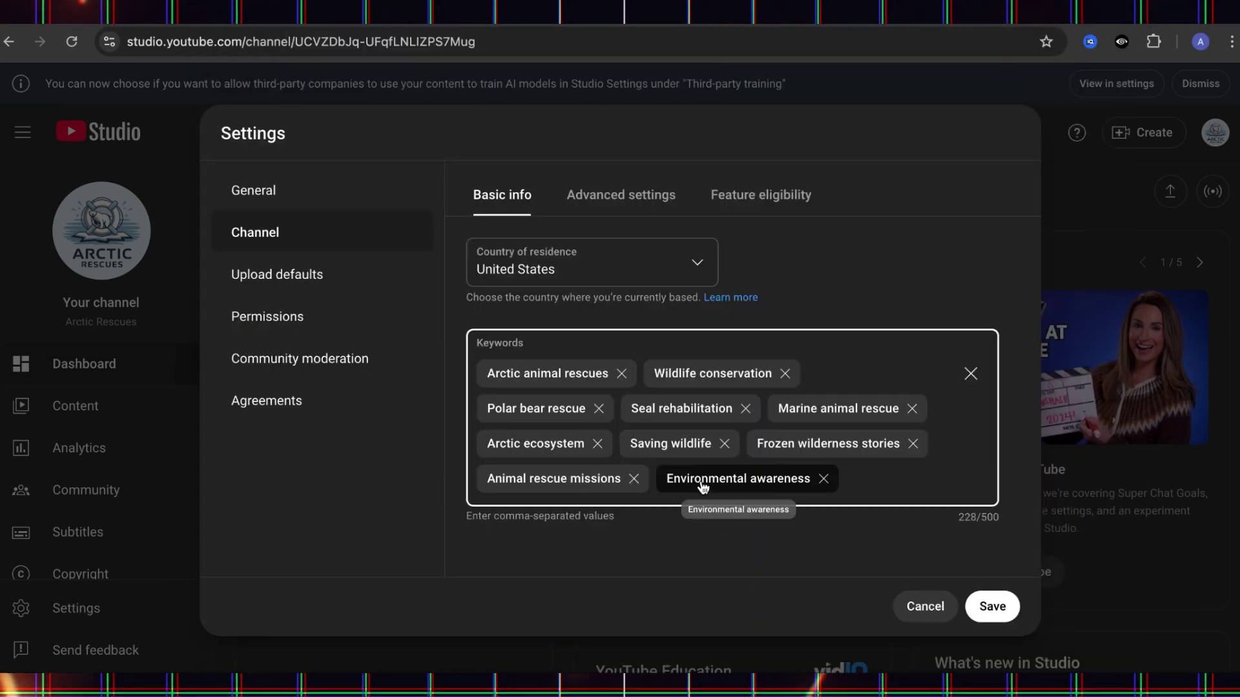
# Step: Mark the channel not made for kids and review the Intermediate and Advanced feature eligibility tiers
pyautogui.click(615, 198)
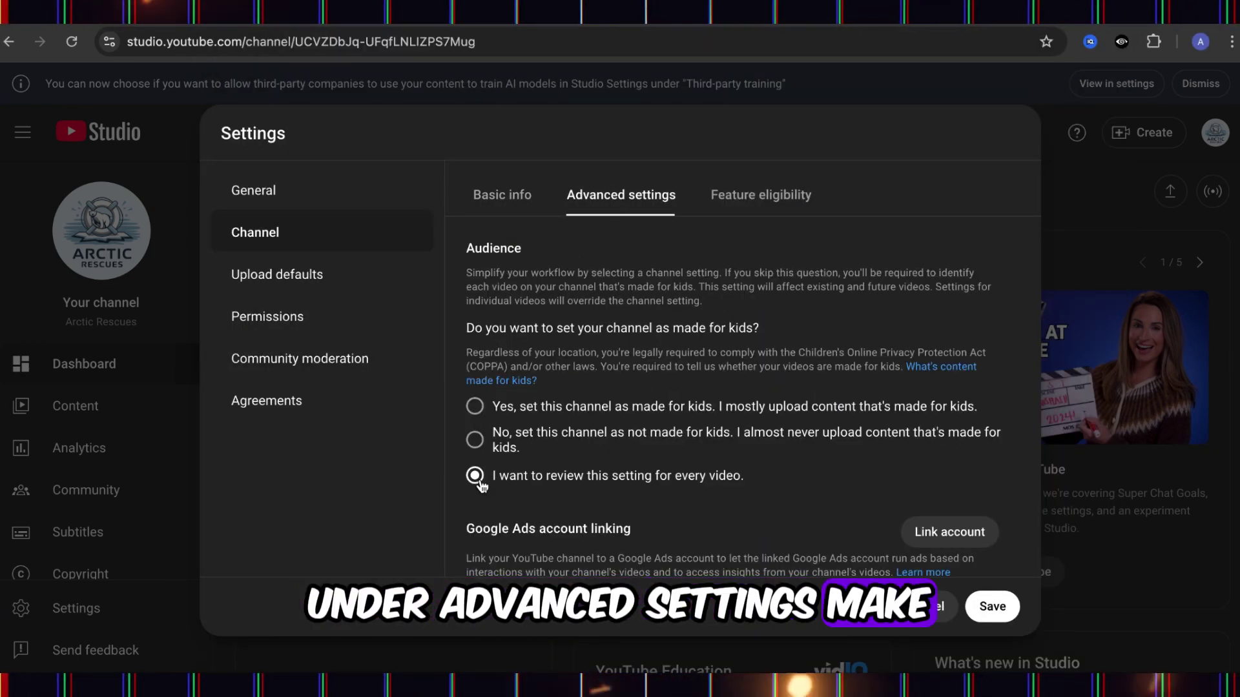
pyautogui.click(475, 439)
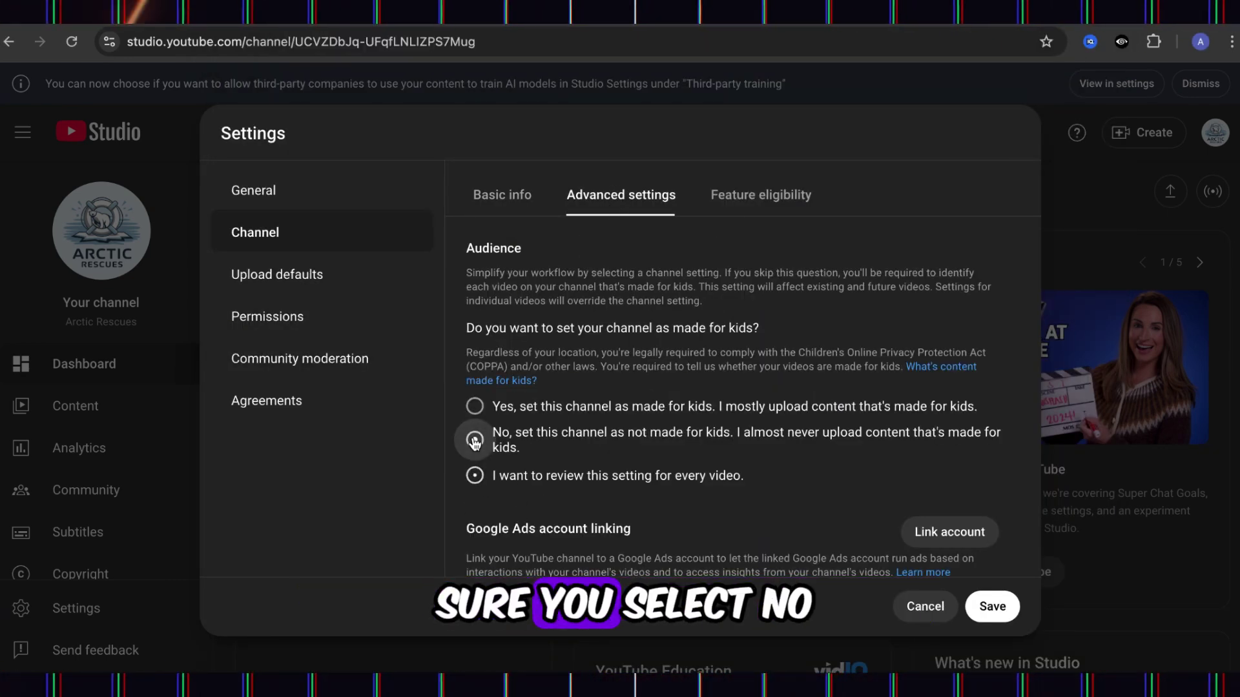
pyautogui.click(744, 211)
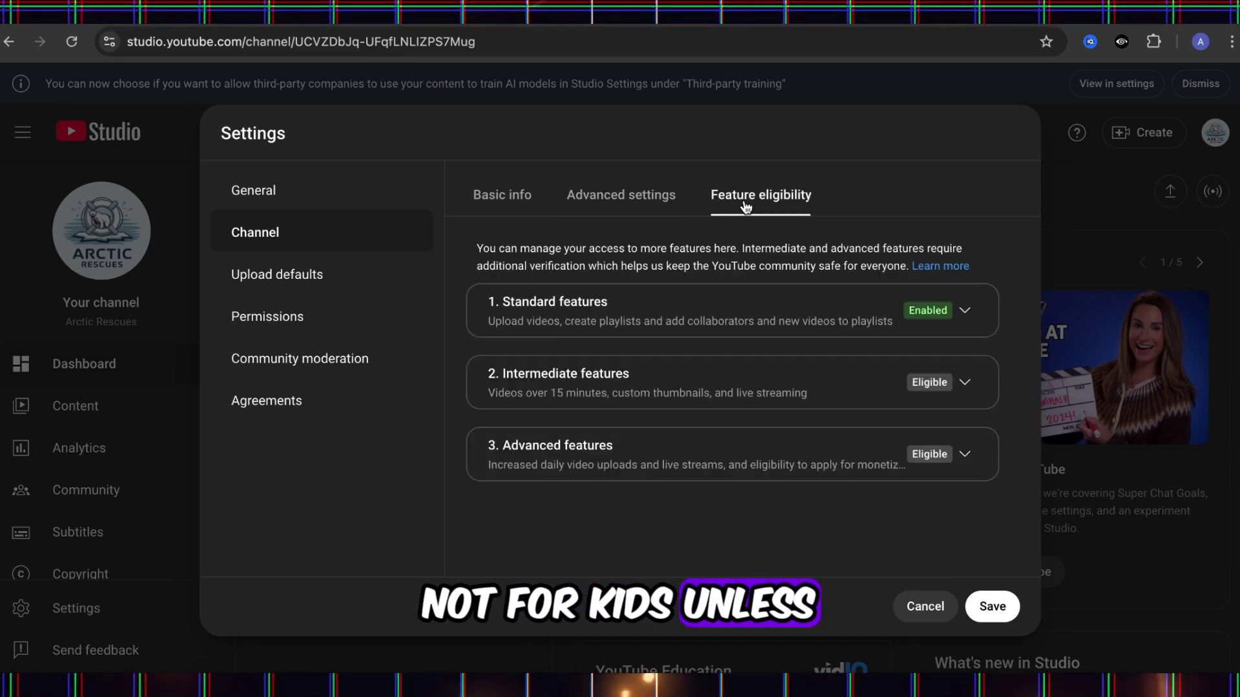
pyautogui.click(966, 385)
pyautogui.click(966, 385)
pyautogui.click(966, 386)
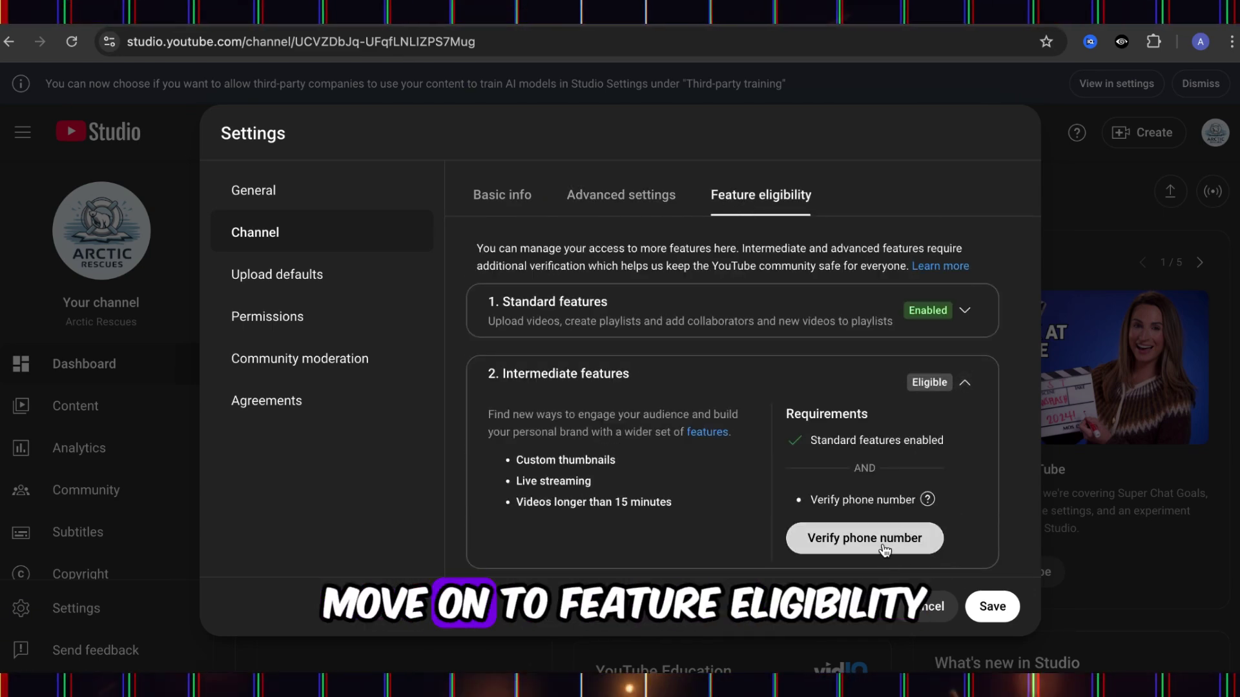
pyautogui.click(966, 386)
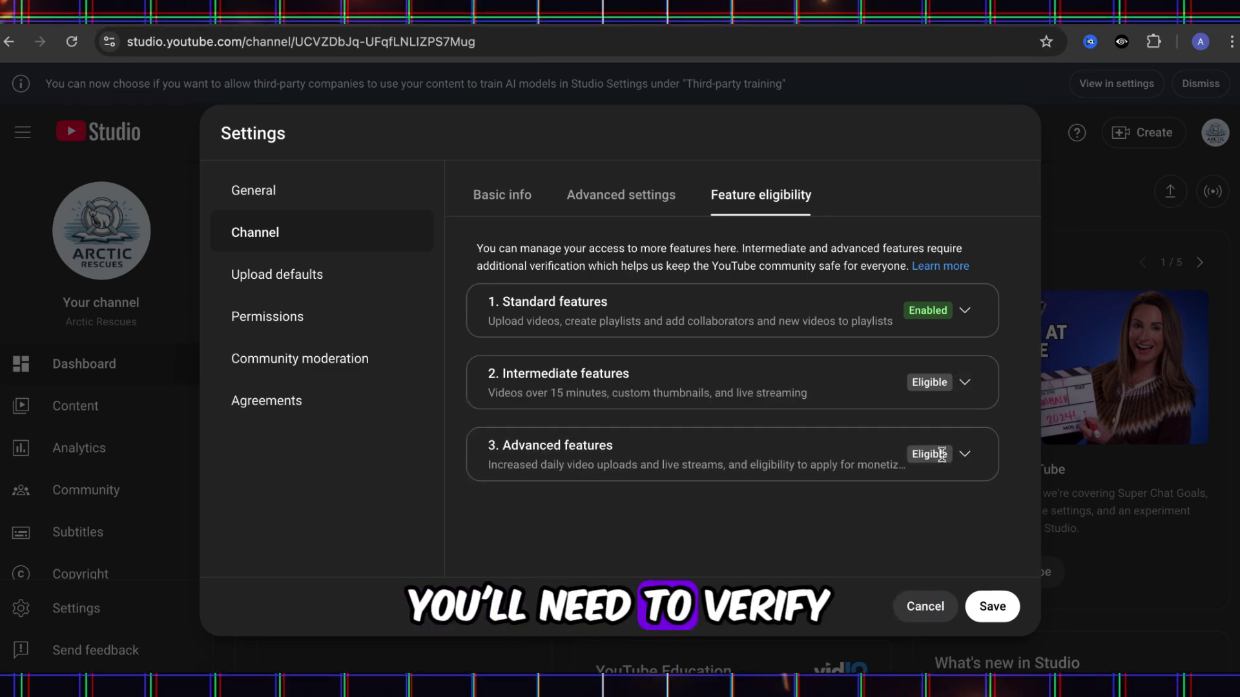
pyautogui.click(964, 456)
pyautogui.scroll(-1, 855, 505)
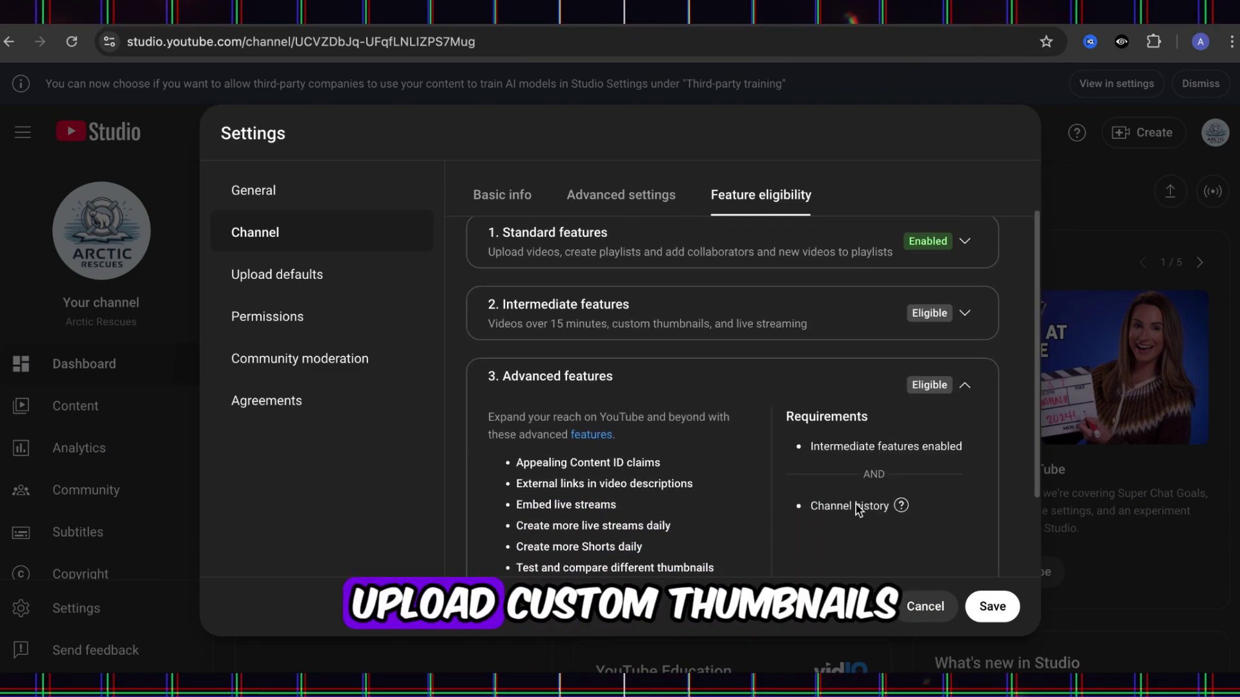
# Step: Set the default upload visibility to Private
pyautogui.click(387, 288)
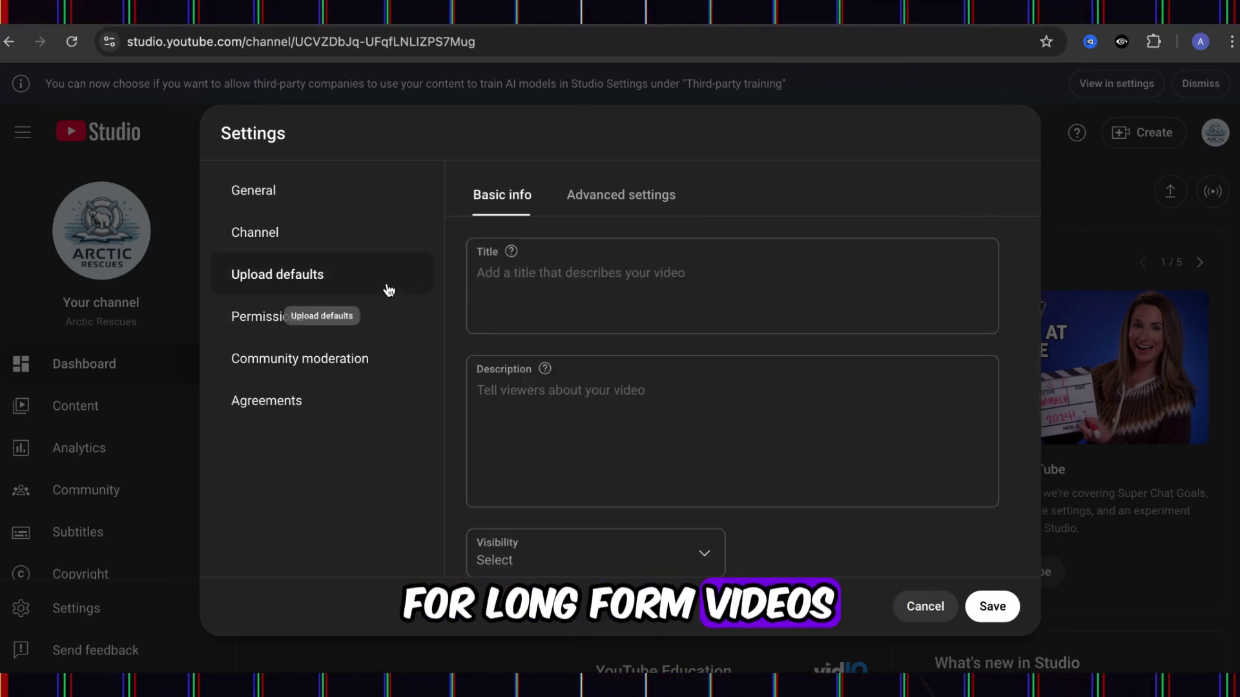
pyautogui.click(590, 412)
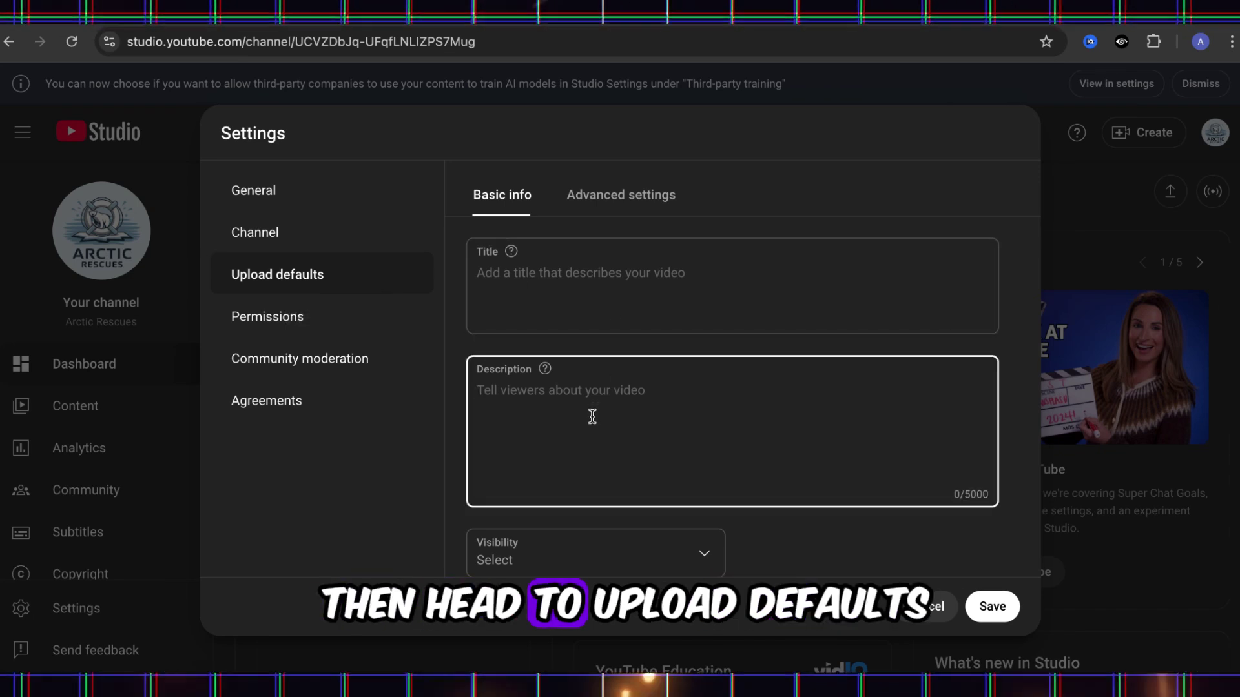
pyautogui.scroll(-1, 592, 417)
pyautogui.scroll(-1, 589, 421)
pyautogui.click(621, 425)
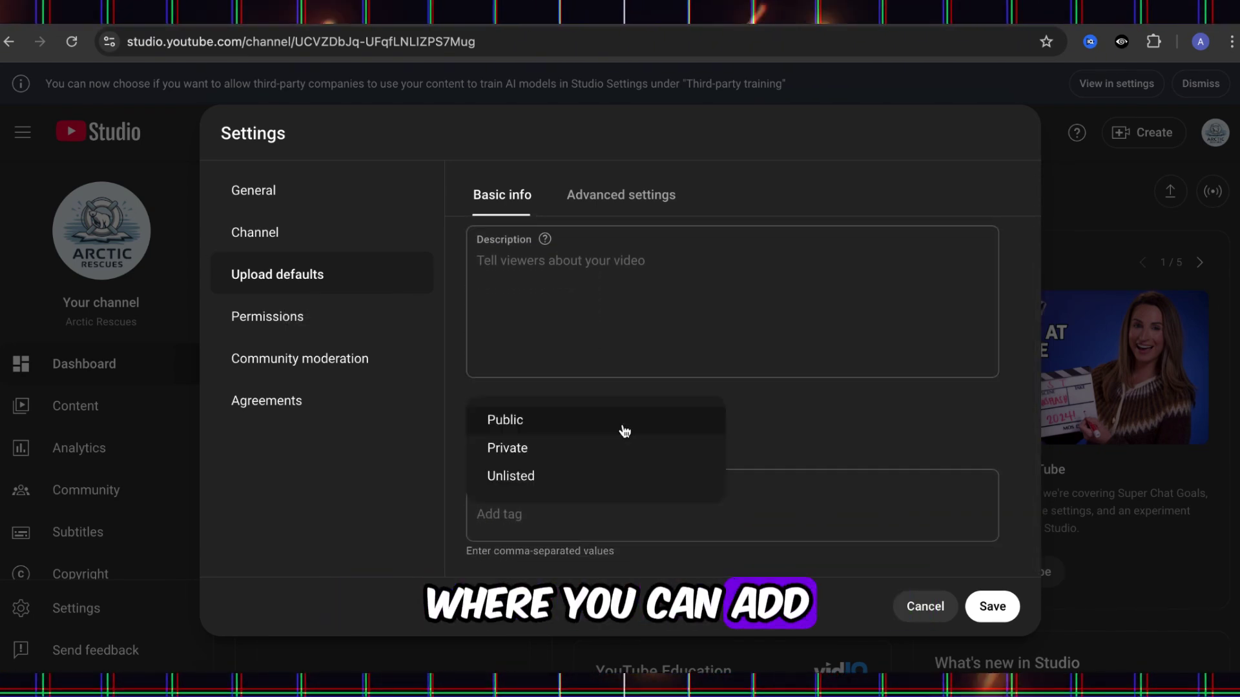
pyautogui.click(543, 452)
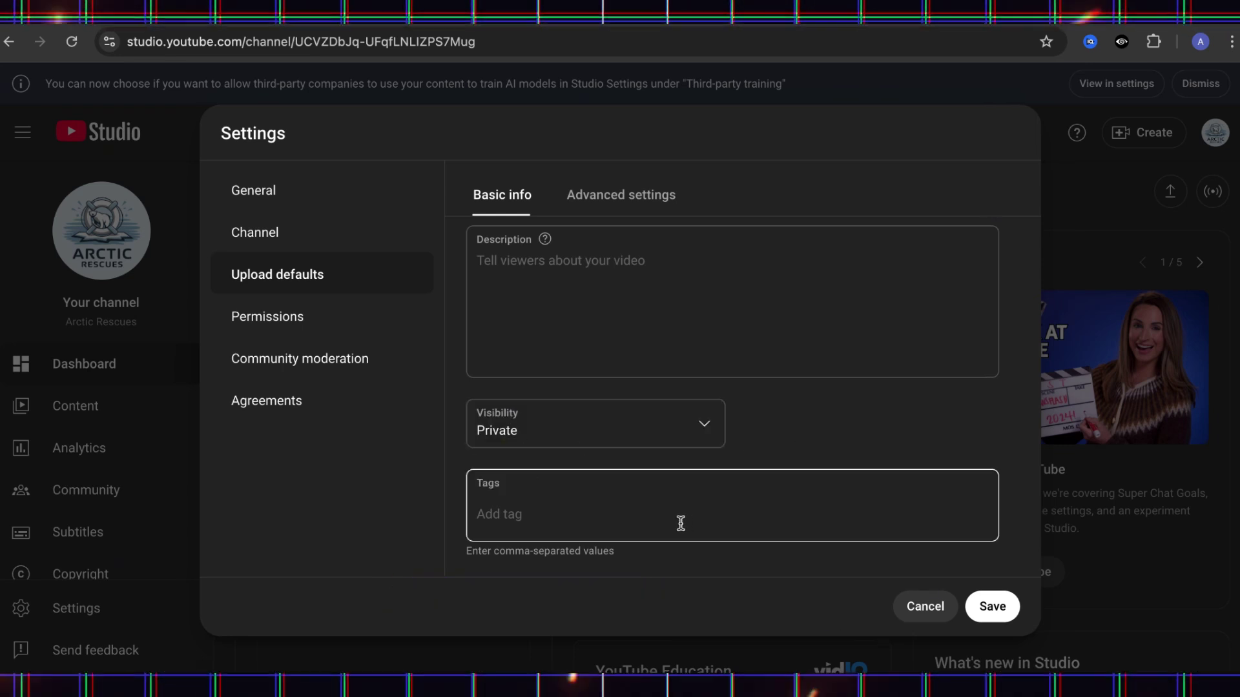
# Step: Add WildlifeRescue from the notes as the first default tag, without the # sign
pyautogui.click(672, 681)
pyautogui.scroll(-1, 641, 503)
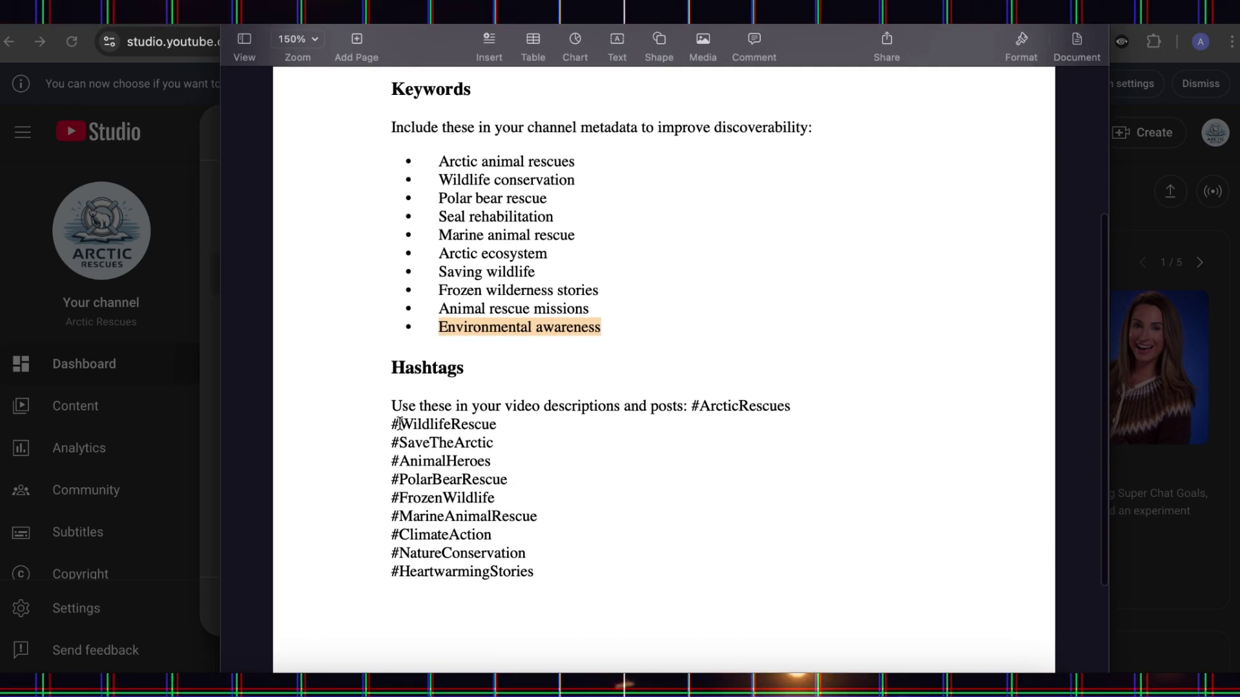
pyautogui.moveTo(401, 424)
pyautogui.mouseDown()
pyautogui.moveTo(506, 424)
pyautogui.moveTo(404, 423)
pyautogui.mouseUp()
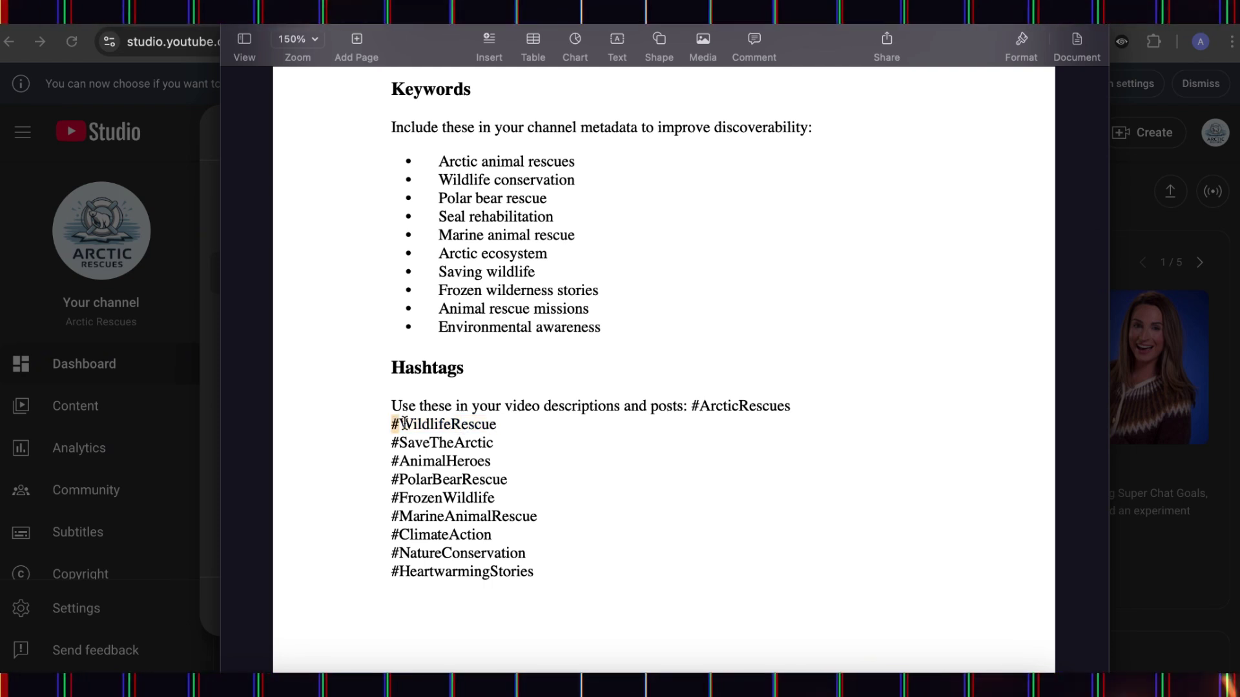
pyautogui.press('super+Tab')
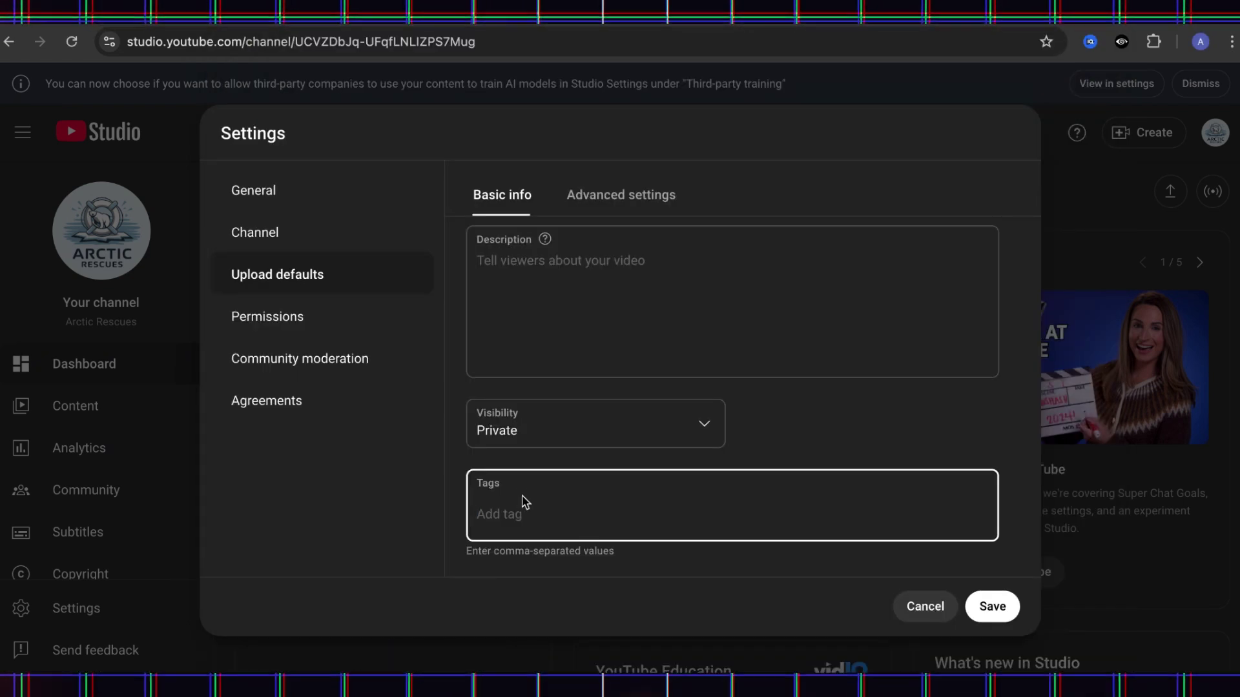
pyautogui.write('#WildlifeRescue')
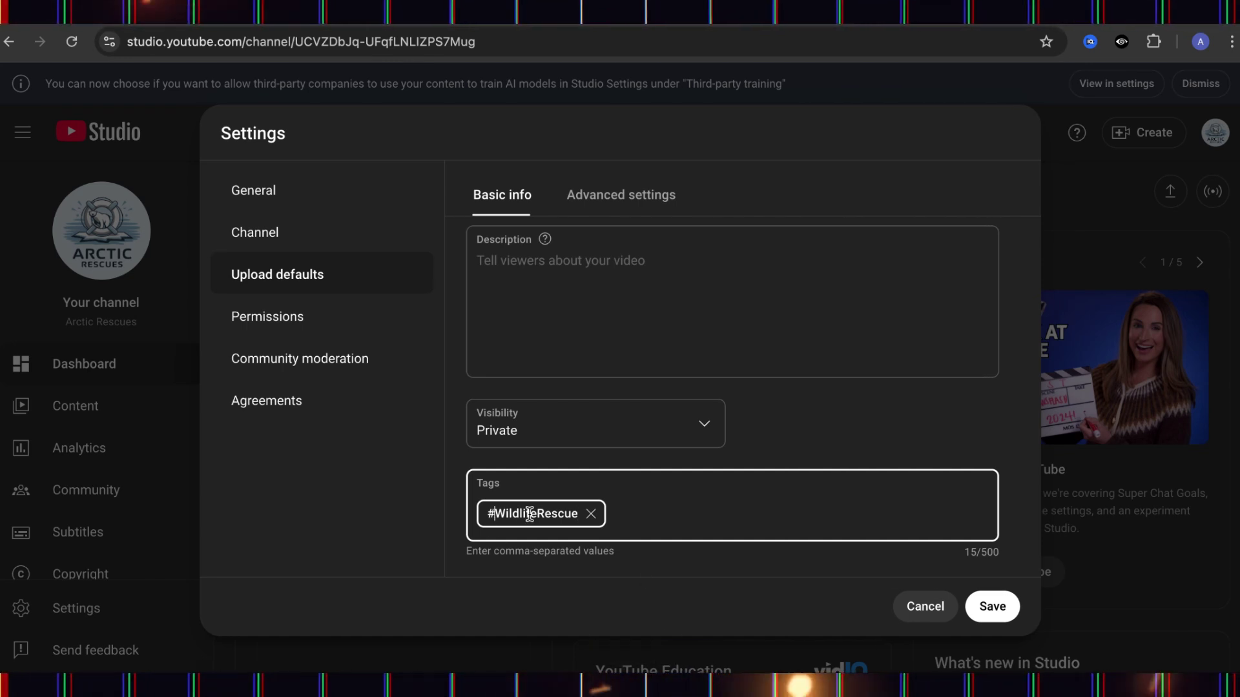
pyautogui.press('BackSpace')
pyautogui.press('super+Tab')
pyautogui.hotkey('shift', 'Right')
pyautogui.press('super+c')
pyautogui.press('super+Tab')
pyautogui.press('super+v')
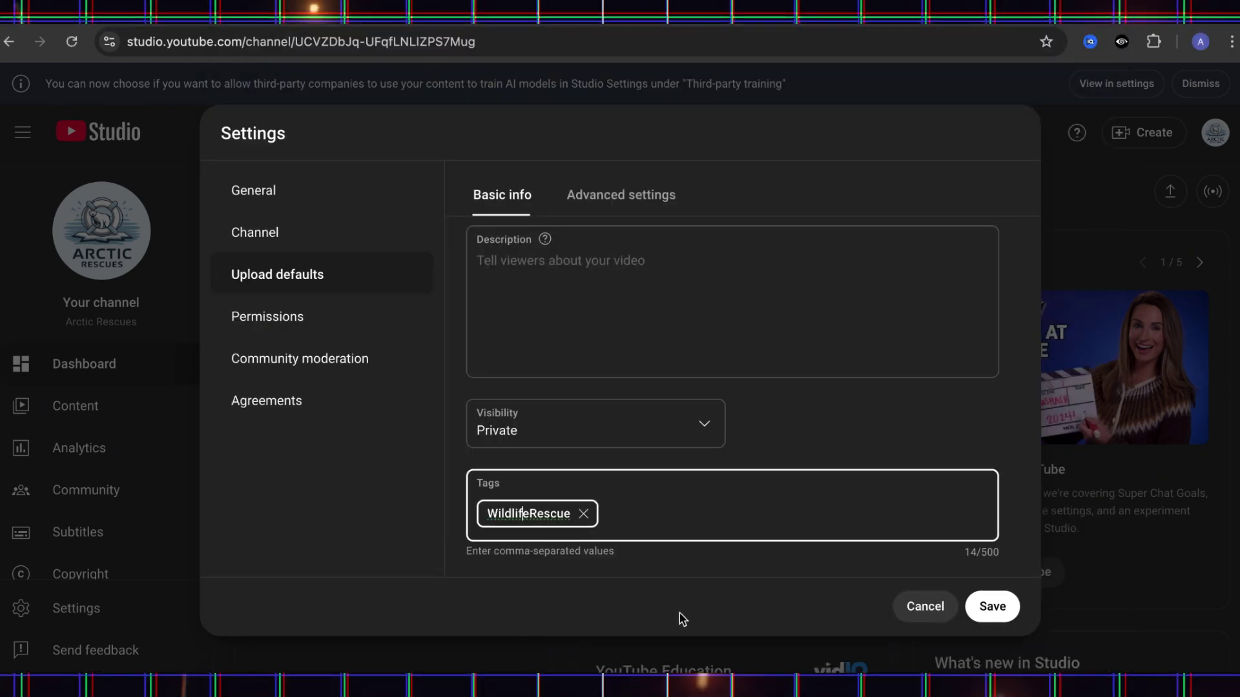
pyautogui.press('super+Tab')
# Step: Add tags SaveTheArctic, AnimalHeroes, PolarBearRescue and FrozenWildlife from the notes
pyautogui.doubleClick(487, 442)
pyautogui.press('super+c')
pyautogui.press('super+Tab')
pyautogui.press('super+v')
pyautogui.press('super+Tab')
pyautogui.doubleClick(488, 457)
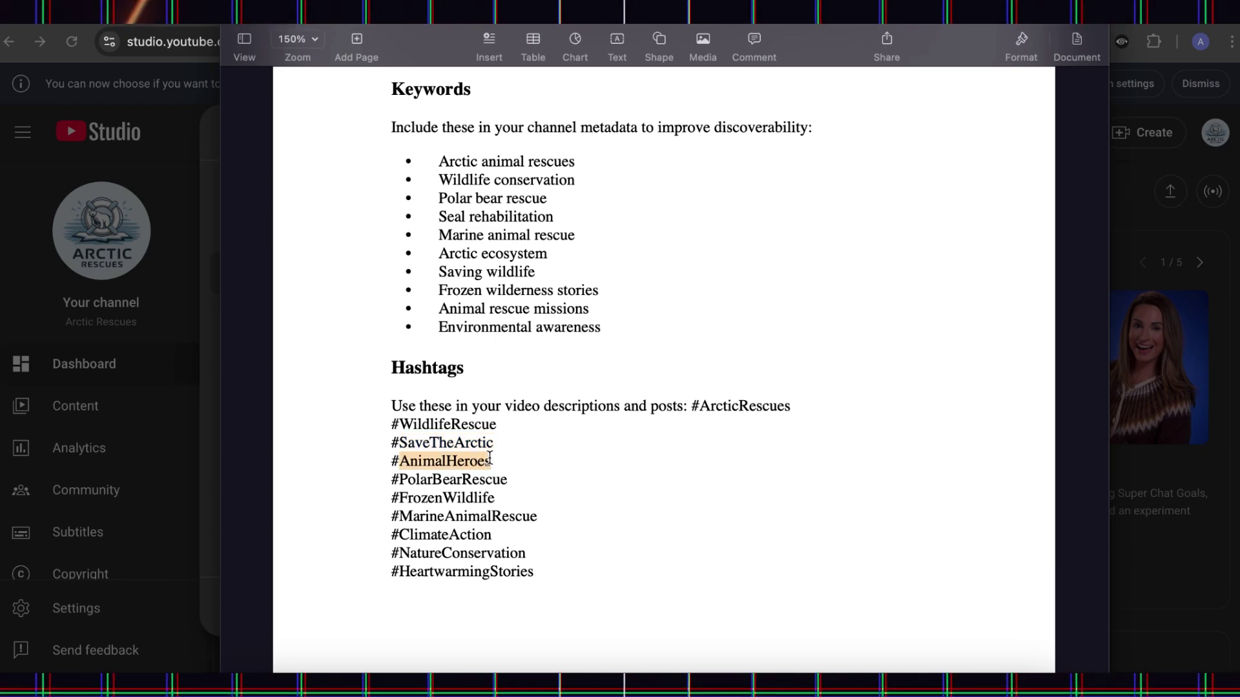
pyautogui.press('super+c')
pyautogui.press('super+Tab')
pyautogui.press('super+v')
pyautogui.press('super+Tab')
pyautogui.doubleClick(501, 479)
pyautogui.press('super+c')
pyautogui.press('super+Tab')
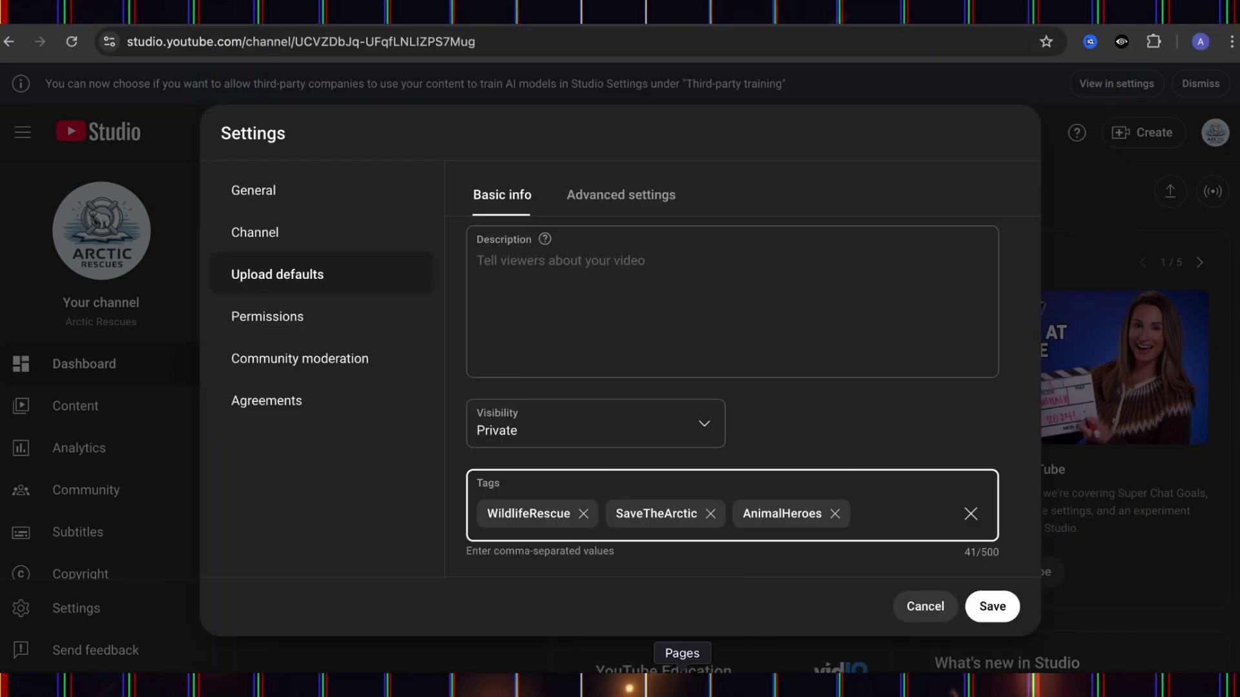
pyautogui.press('super+v')
pyautogui.press('super+Tab')
pyautogui.doubleClick(433, 370)
pyautogui.press('super+c')
pyautogui.press('super+Tab')
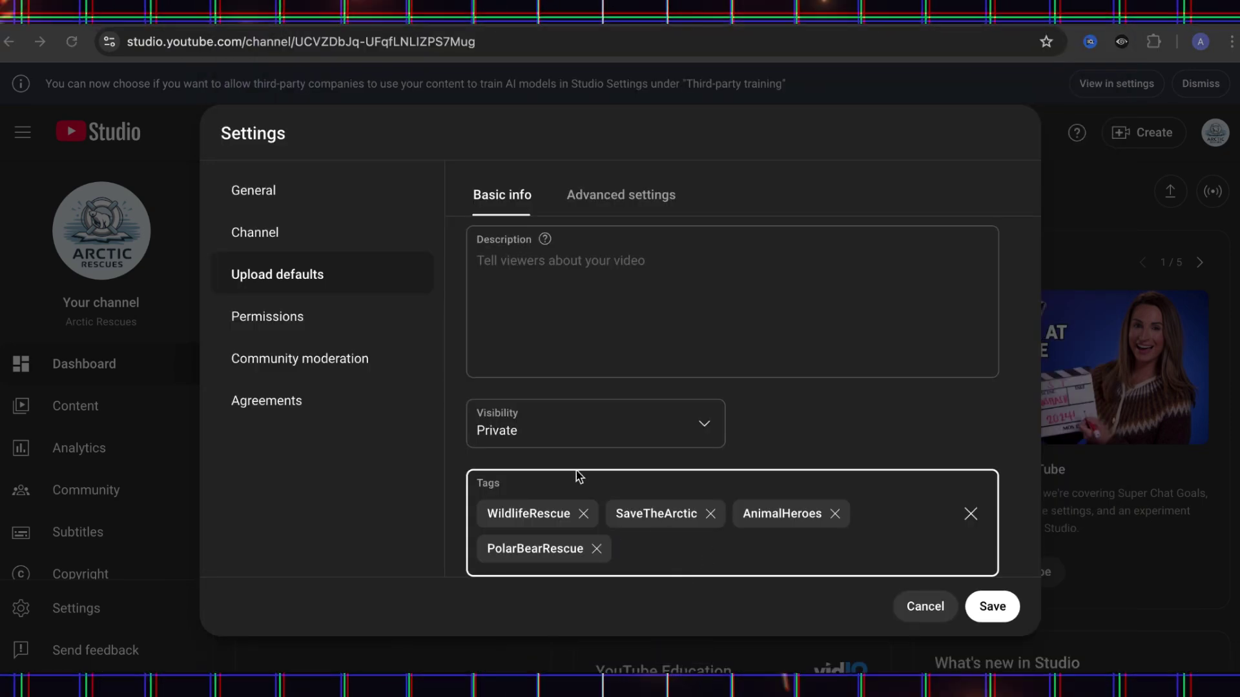
pyautogui.press('super+v')
# Step: Add tags MarineAnimalRescue, ClimateAction, NatureConservation and HeartwarmingStories
pyautogui.press('super+Tab')
pyautogui.doubleClick(465, 365)
pyautogui.press('super+c')
pyautogui.press('super+Tab')
pyautogui.press('super+v')
pyautogui.press('super+Tab')
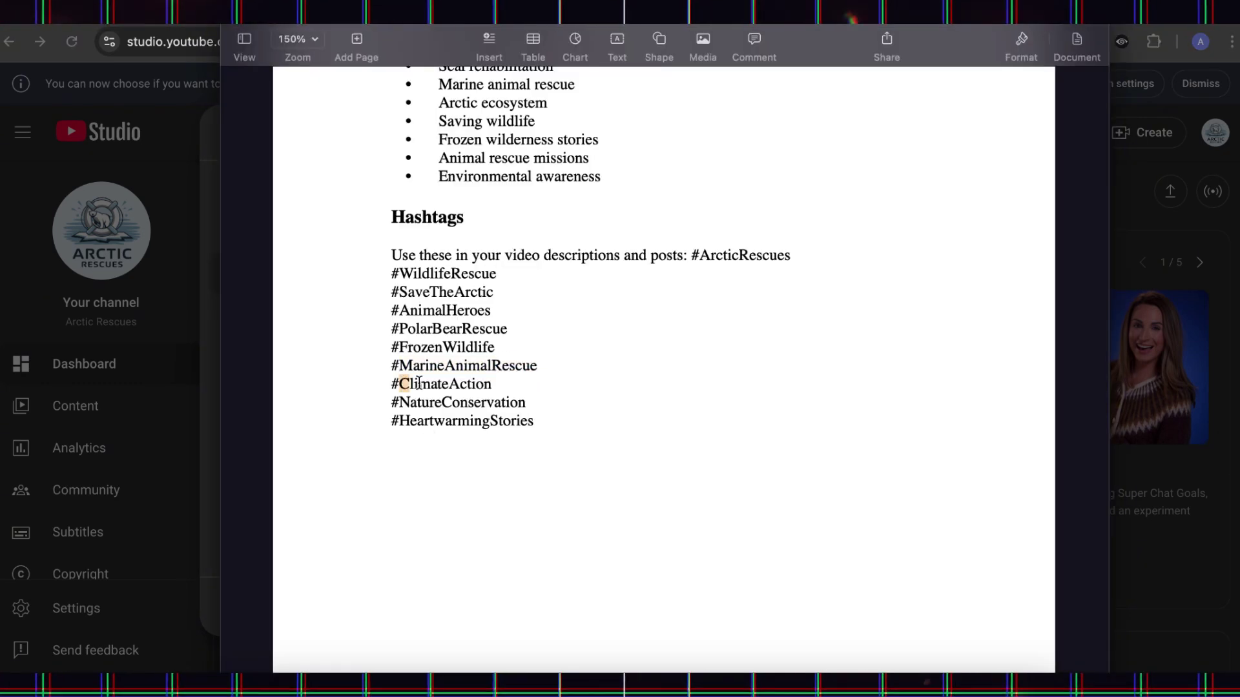
pyautogui.doubleClick(419, 384)
pyautogui.press('super+c')
pyautogui.press('super+Tab')
pyautogui.press('super+v')
pyautogui.press('super+Tab')
pyautogui.doubleClick(461, 402)
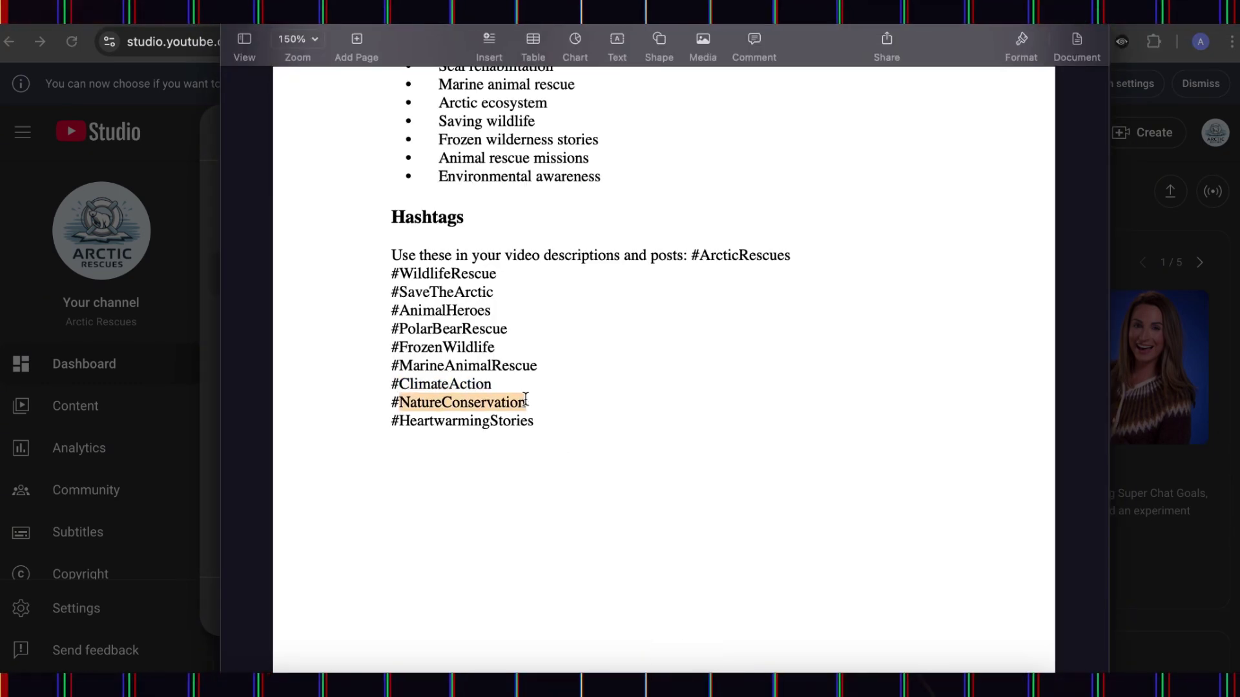
pyautogui.press('super+c')
pyautogui.press('super+Tab')
pyautogui.press('super+Tab')
pyautogui.moveTo(443, 478); pyautogui.dragTo(399, 421)
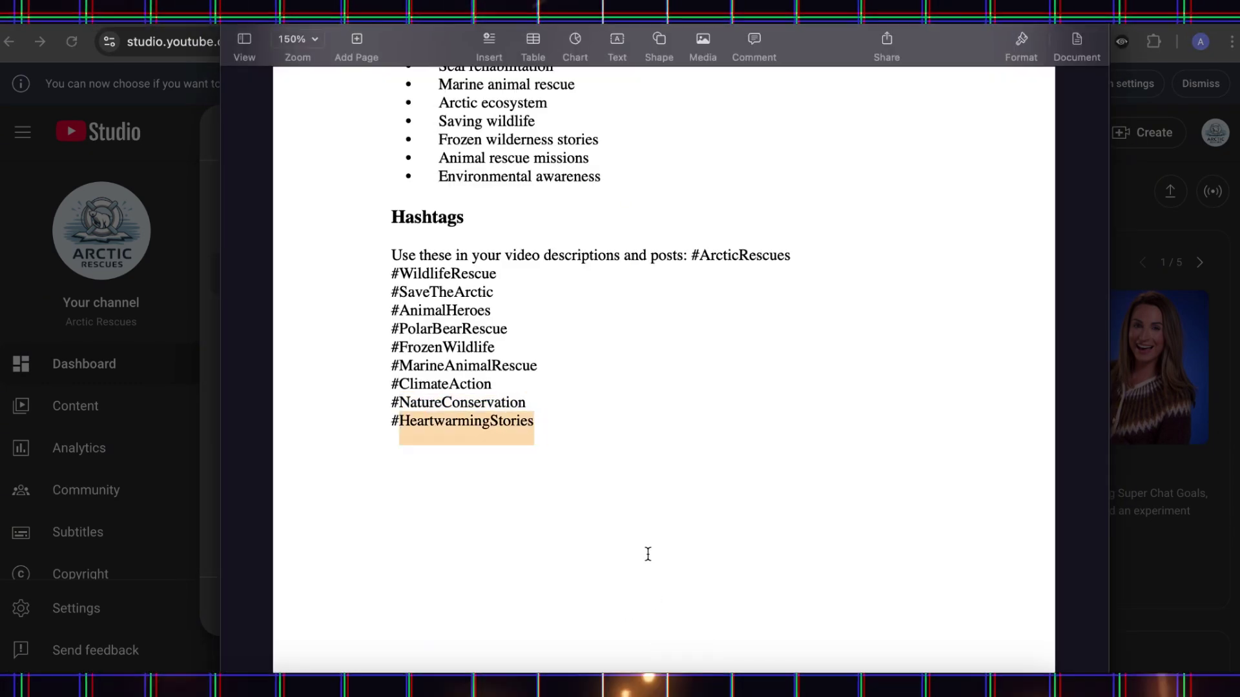
pyautogui.press('super+c')
pyautogui.press('super+Tab')
pyautogui.press('super+v')
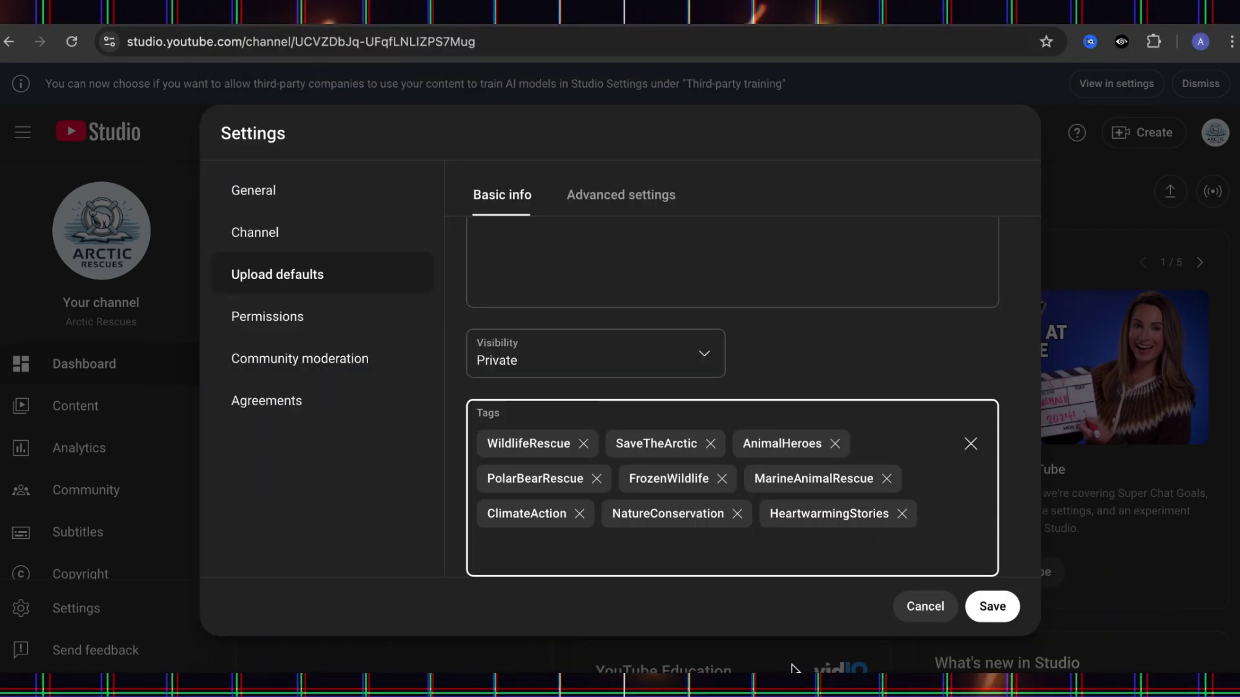
pyautogui.press('super+Tab')
# Step: Copy the ArcticRescues hashtag from the notes and review the upload defaults' advanced settings
pyautogui.scroll(-2, 722, 269)
pyautogui.doubleClick(742, 201)
pyautogui.press('super+c')
pyautogui.click(443, 686)
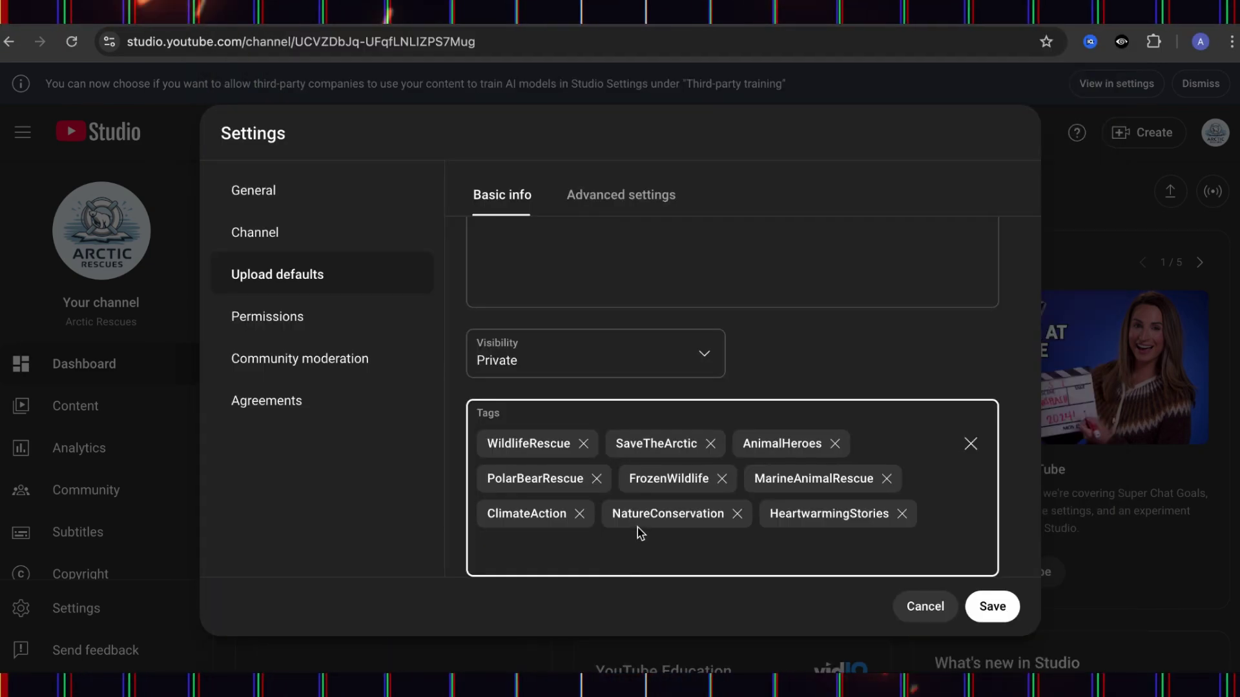
pyautogui.click(620, 194)
pyautogui.scroll(-5, 603, 498)
# Step: Save the Settings dialog changes, including upload-default tags, and close it
pyautogui.scroll(3, 764, 330)
pyautogui.click(253, 190)
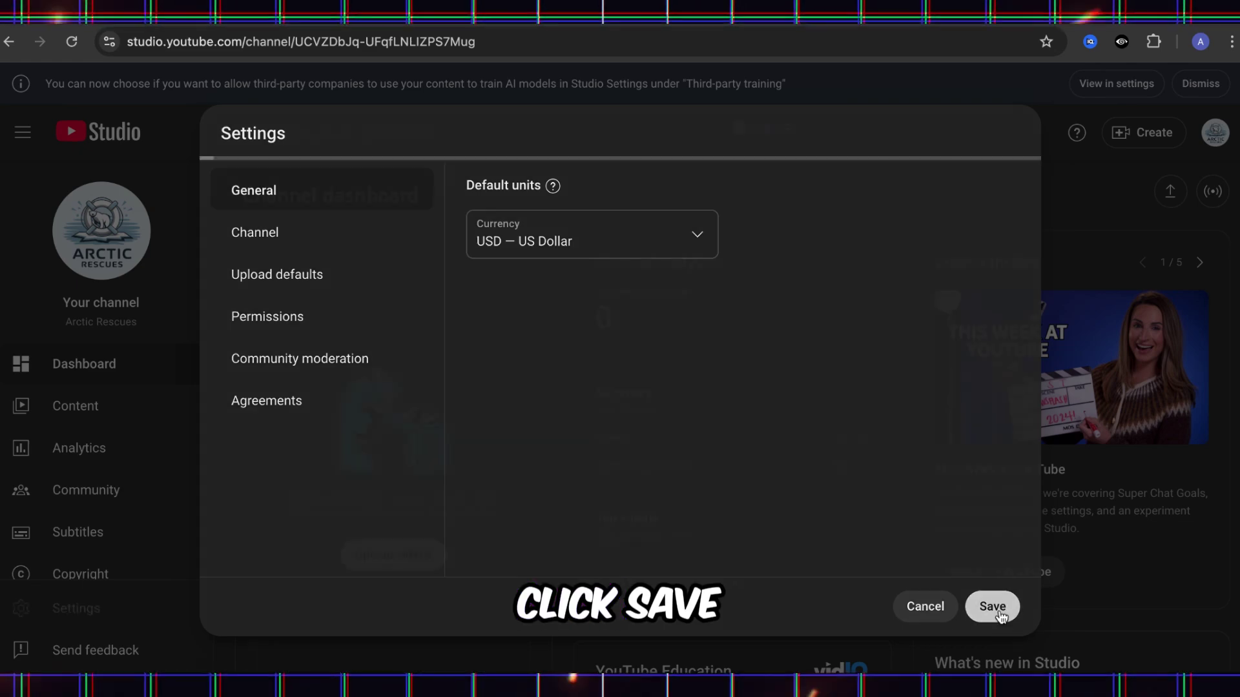
pyautogui.click(993, 606)
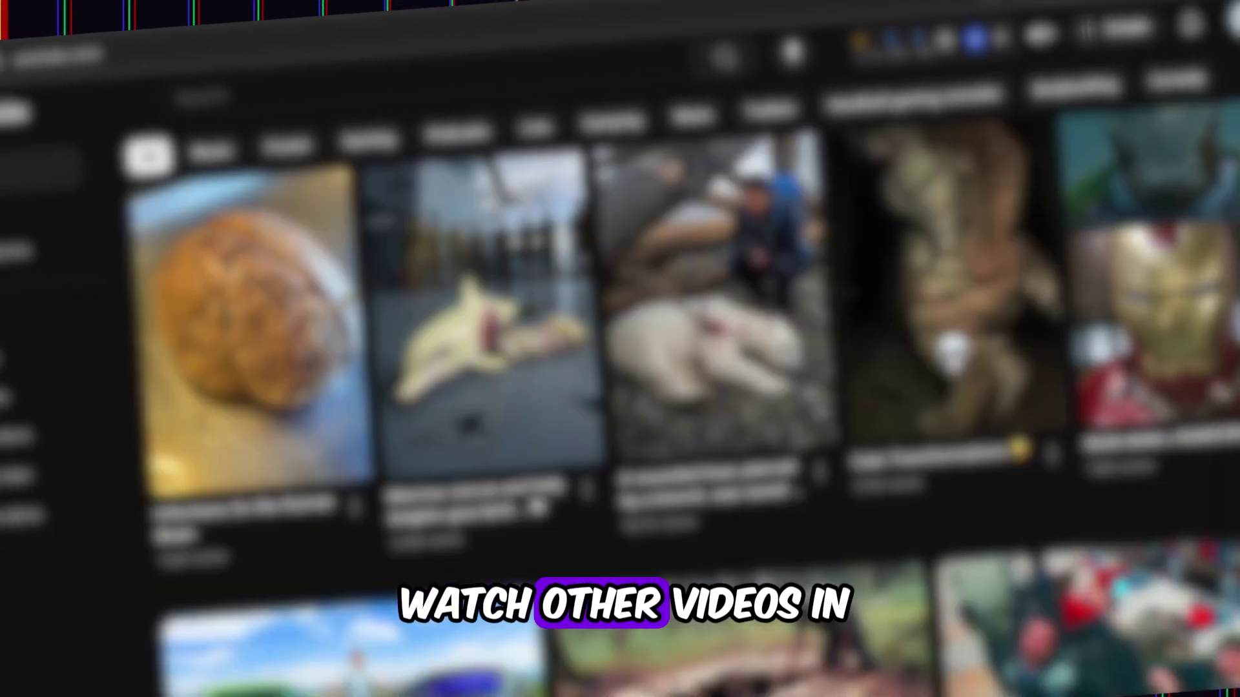
pyautogui.scroll(-10, 620, 387)
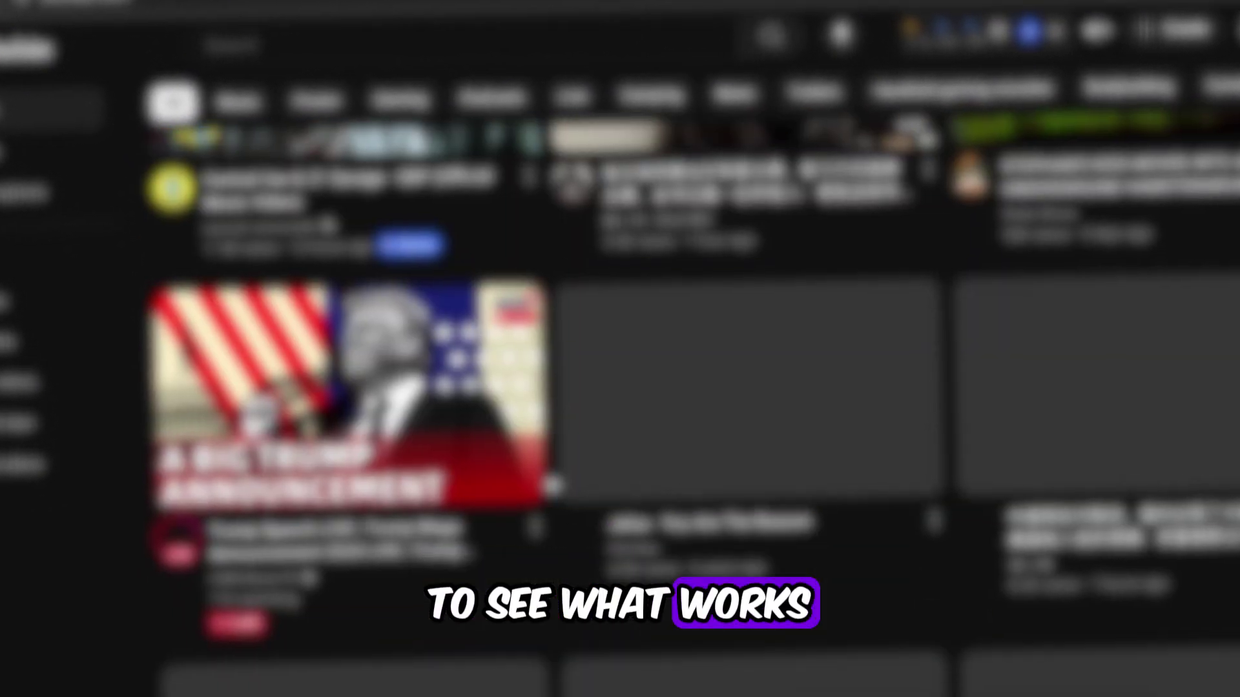